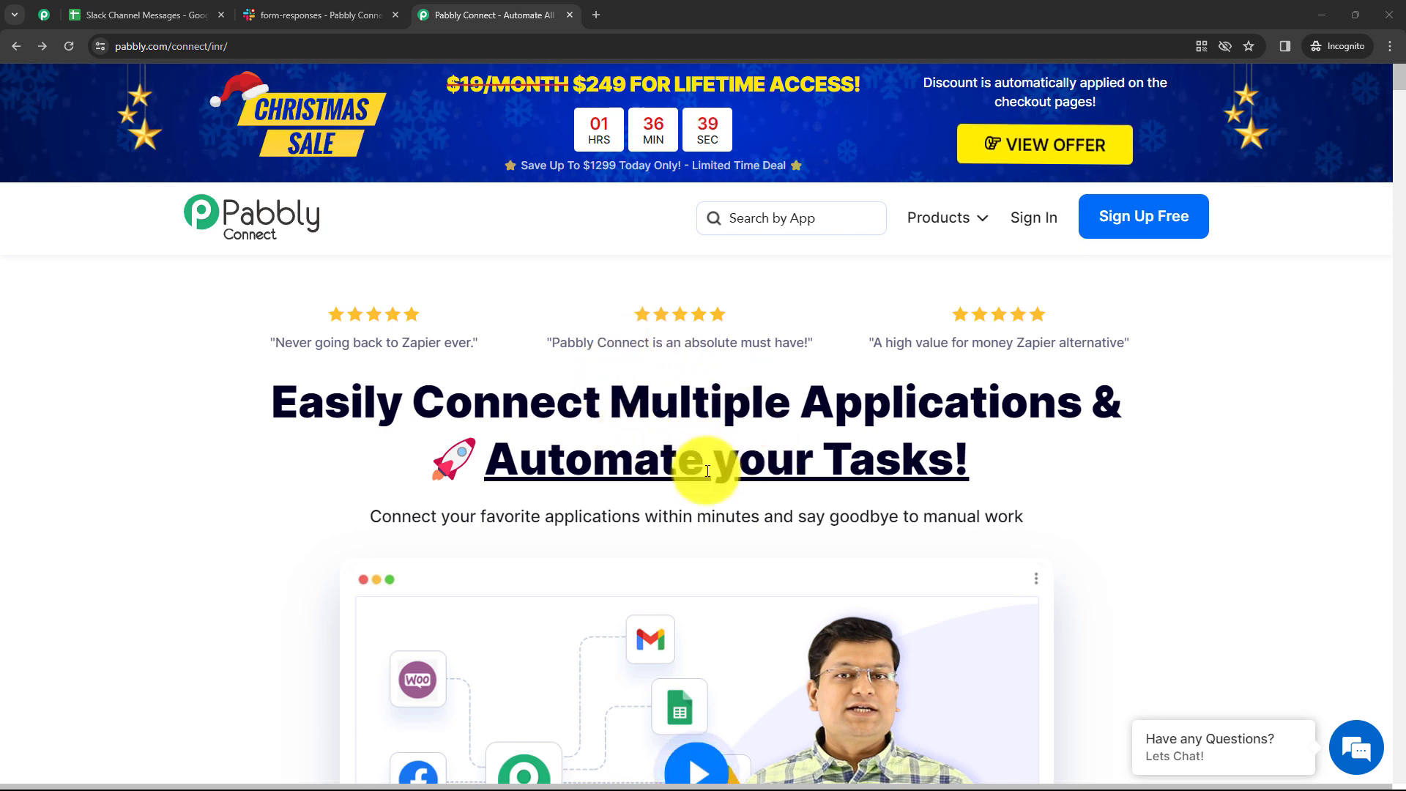
Sign in to the Pabbly account and launch Pabbly Connect from the All Apps page.
{"action": "left_click", "coordinate": [247, 52]}
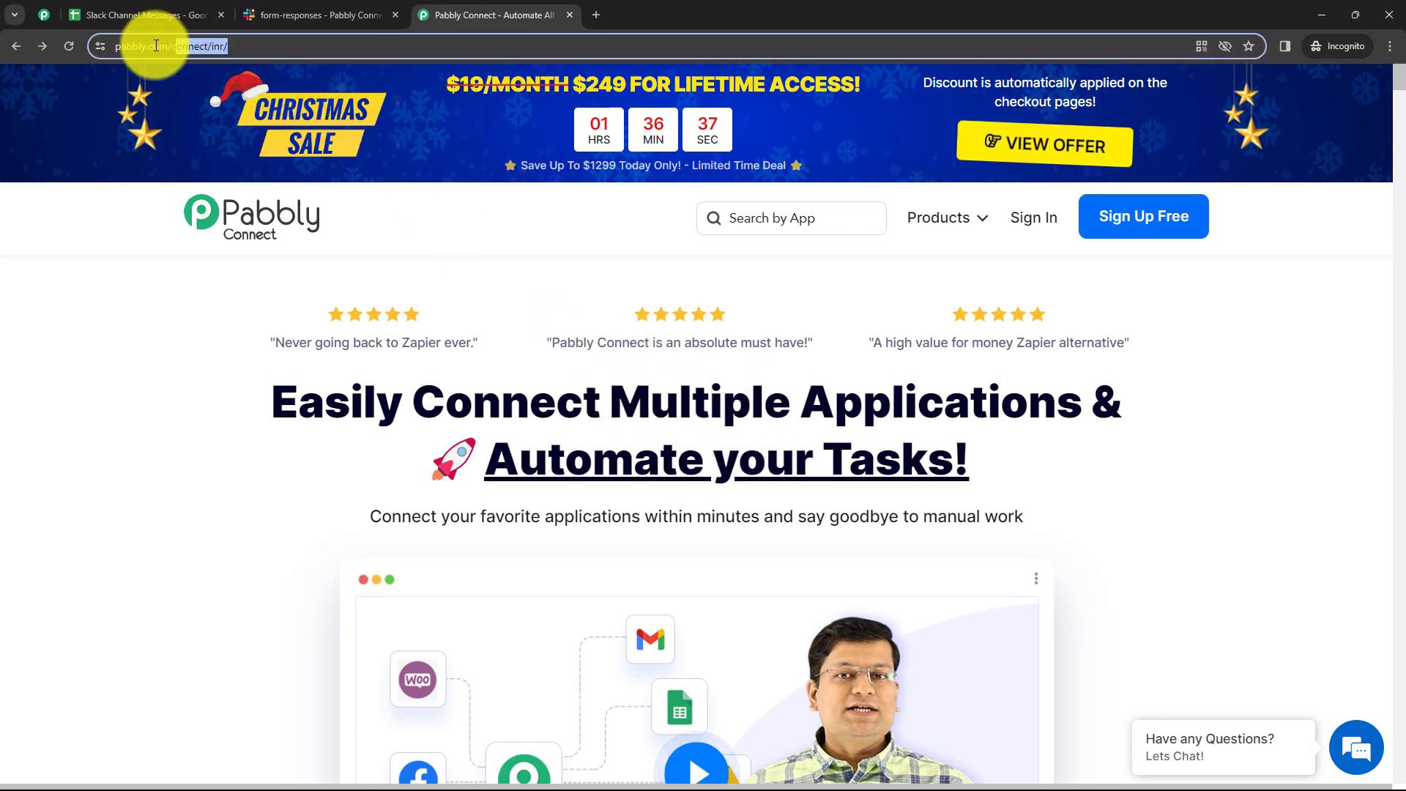
{"action": "left_click", "coordinate": [502, 230]}
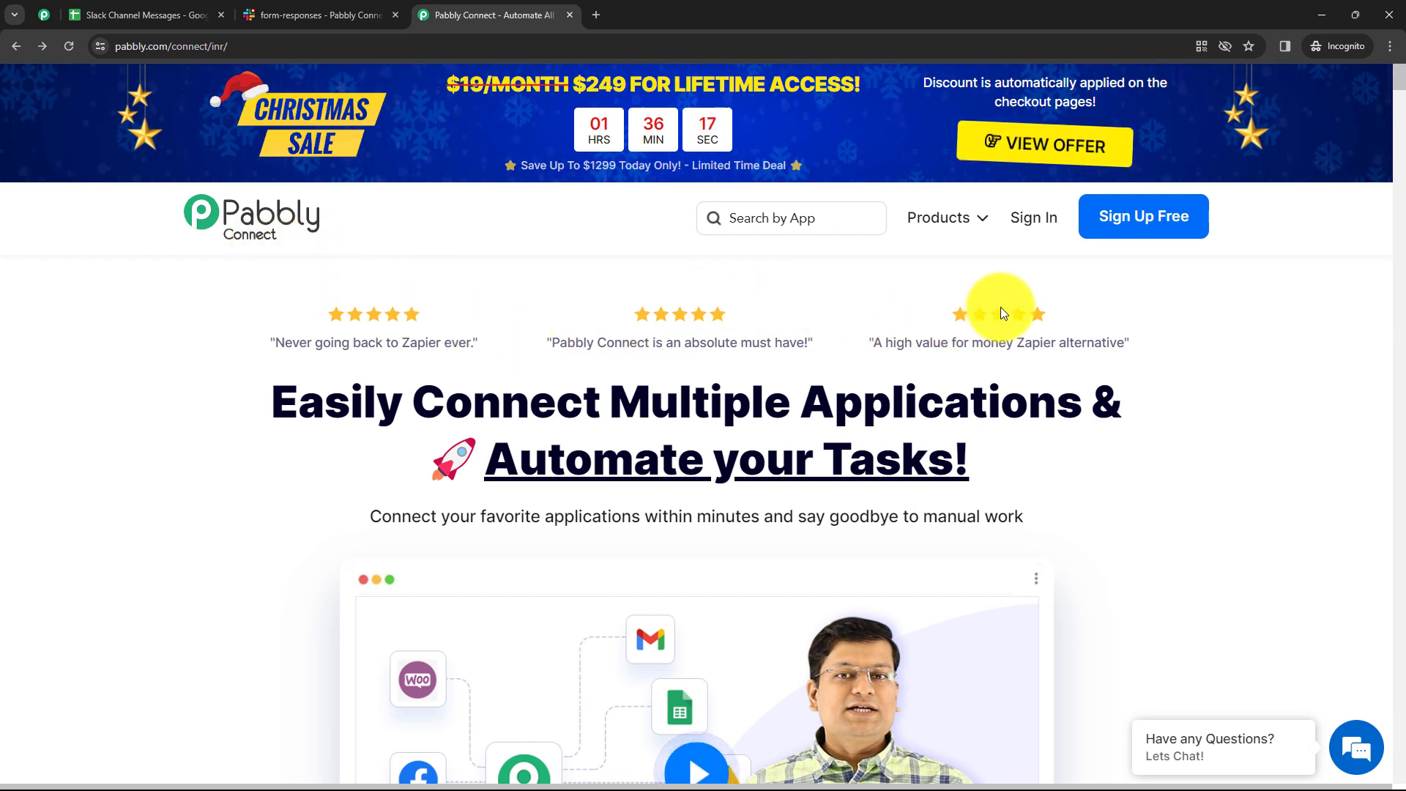
{"action": "left_click", "coordinate": [1034, 219]}
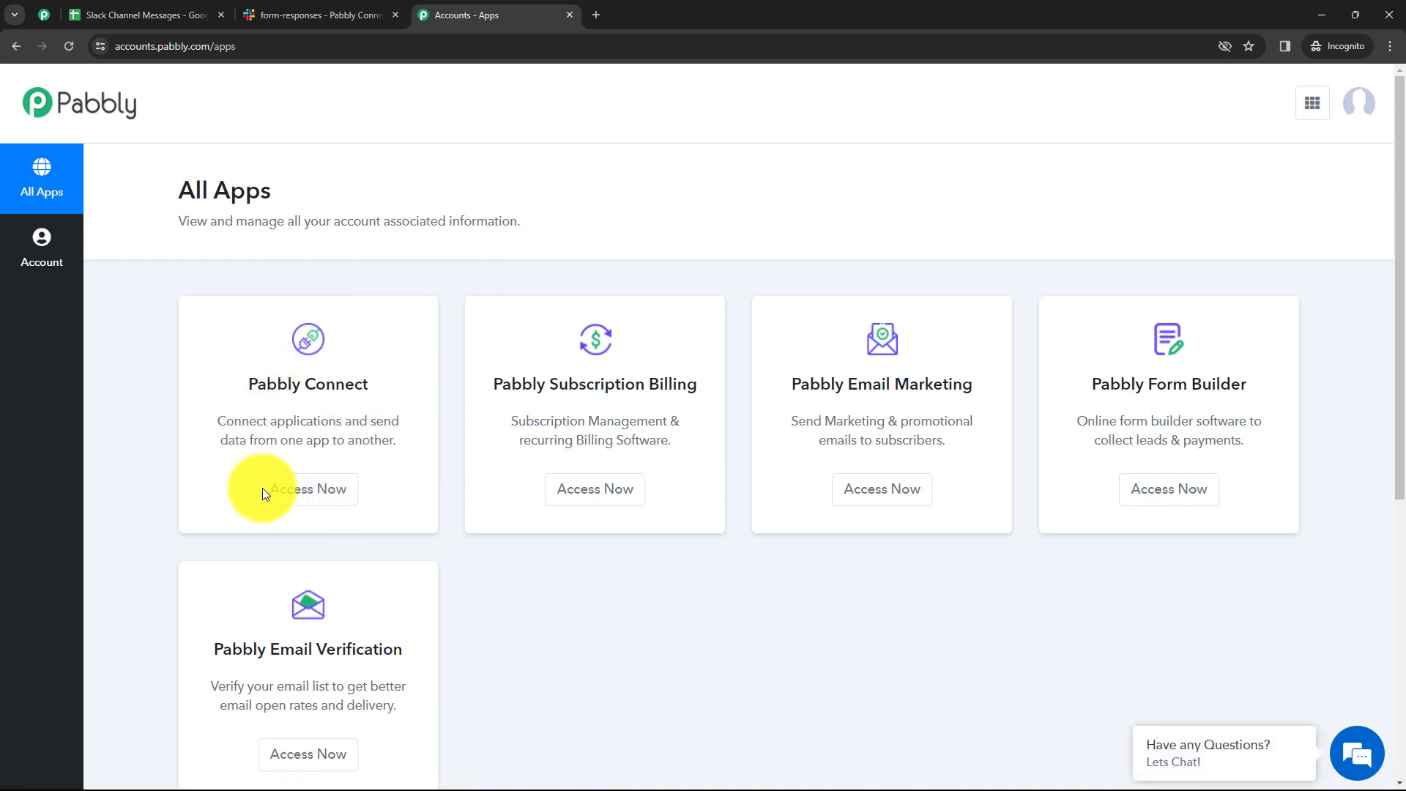
{"action": "left_click", "coordinate": [330, 498]}
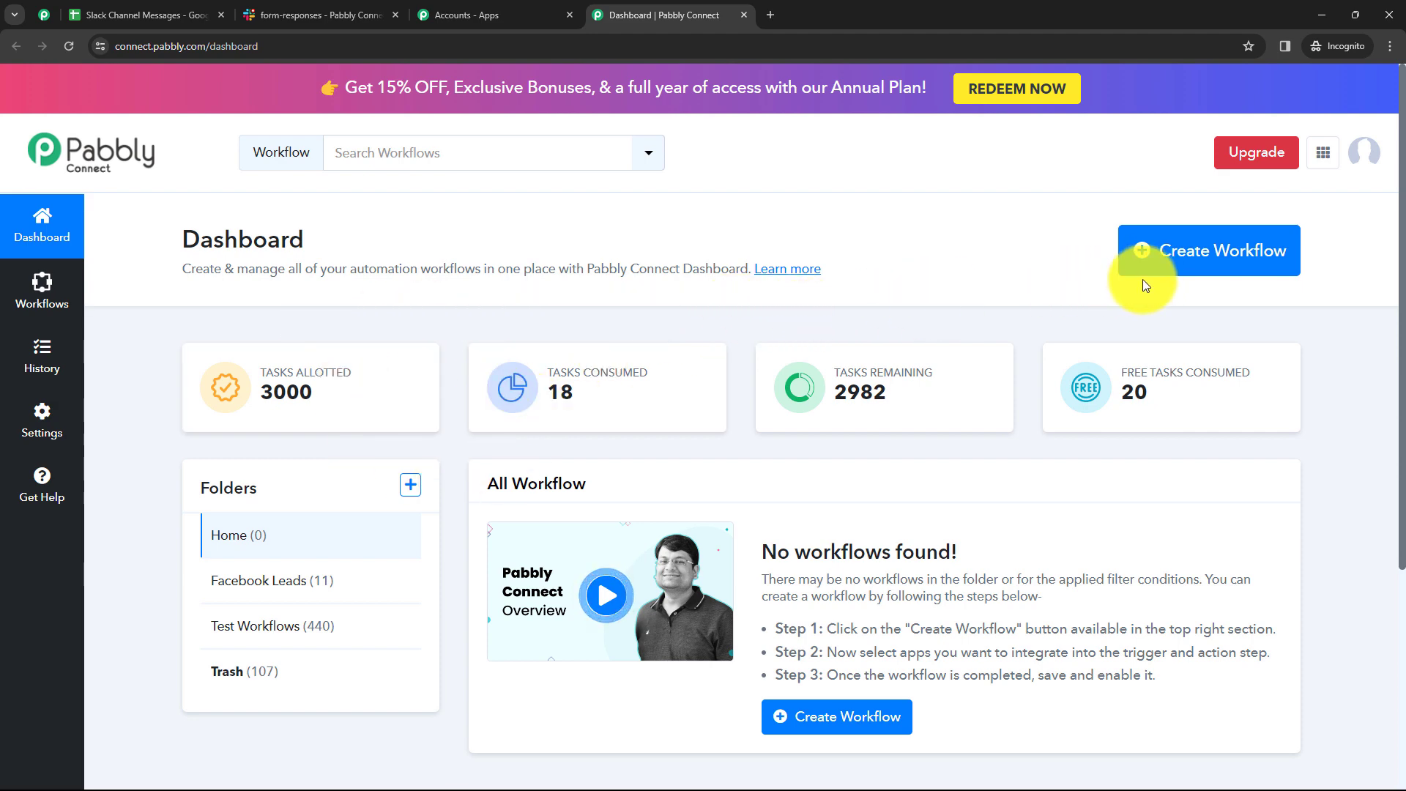
Look over the new workflow and new folder forms, closing both without creating anything.
{"action": "left_click", "coordinate": [1209, 272]}
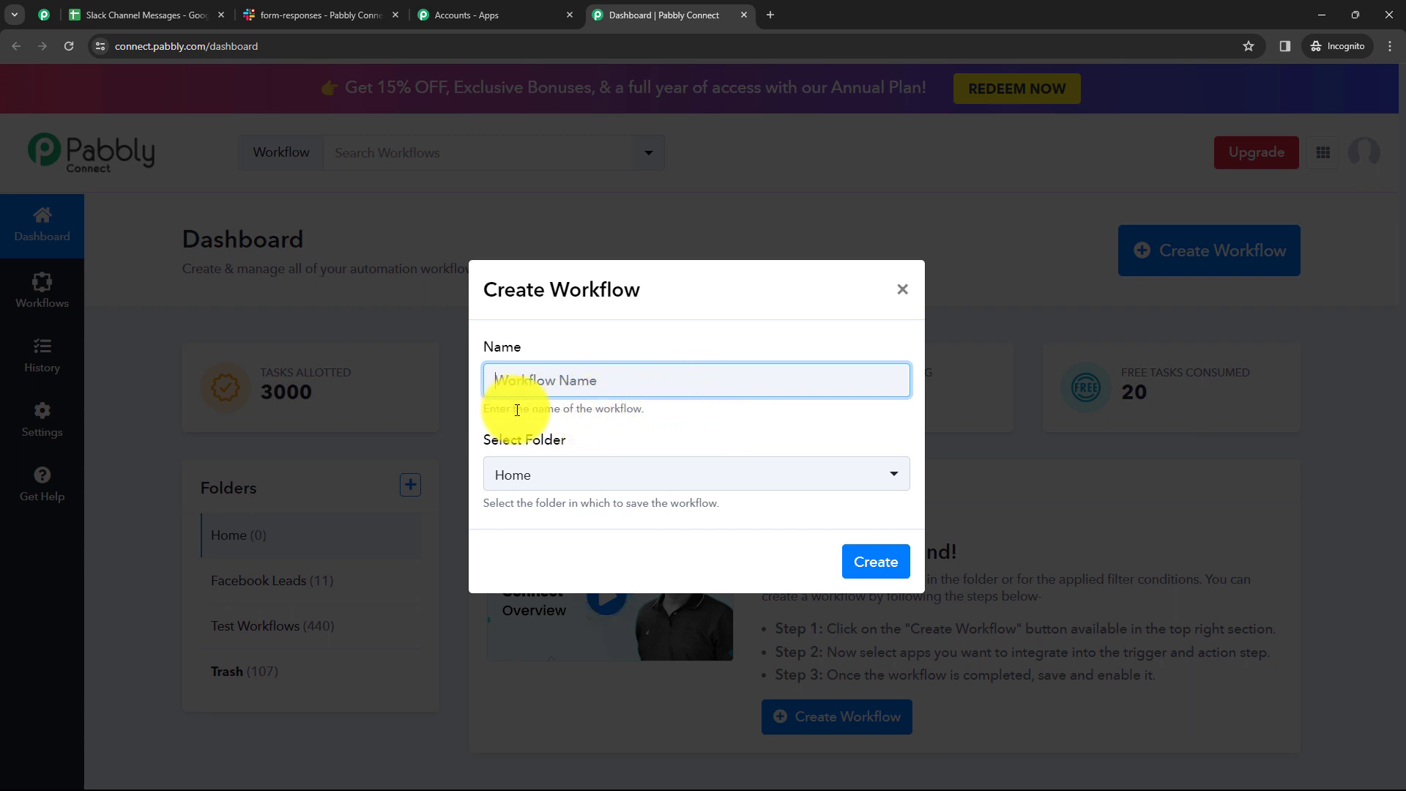
{"action": "left_click", "coordinate": [584, 472]}
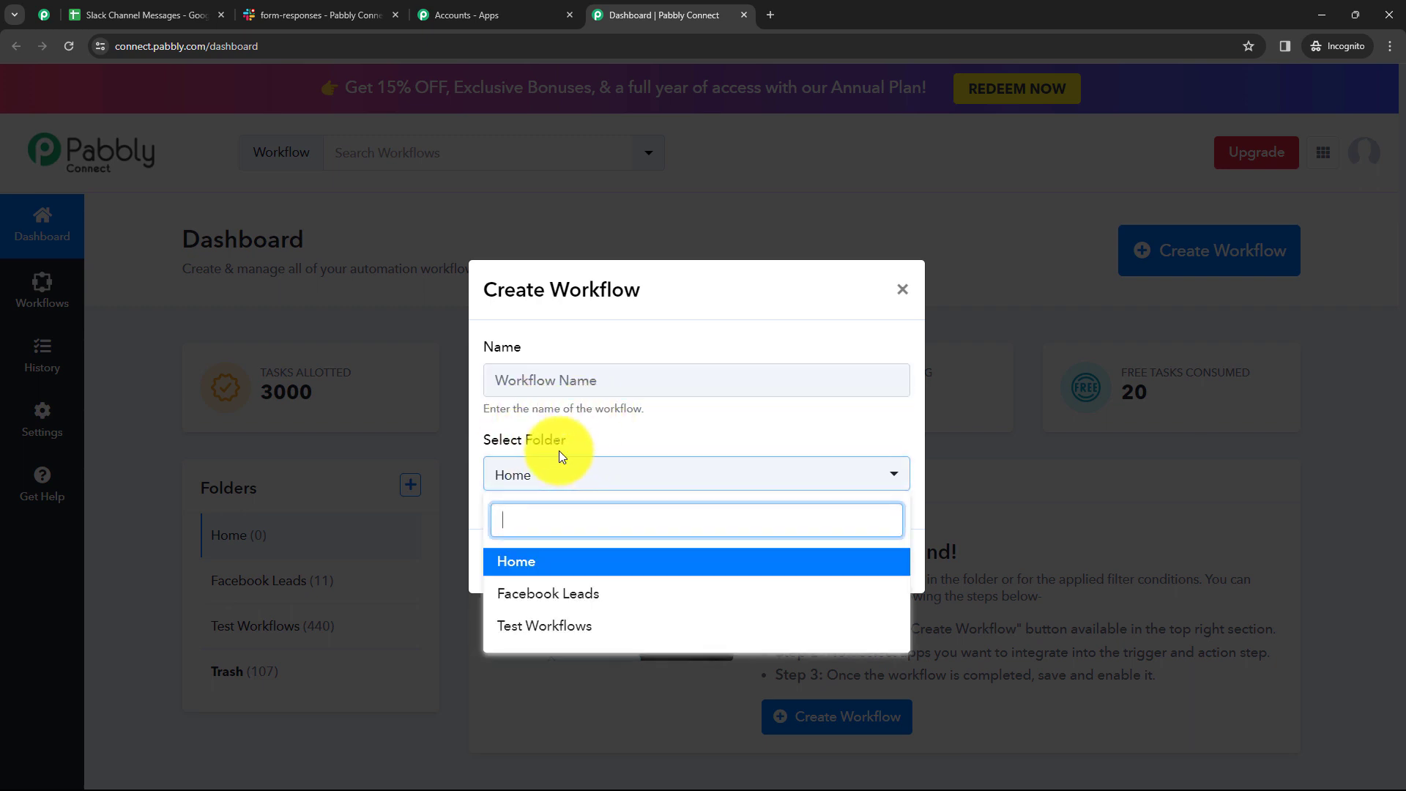
{"action": "left_click", "coordinate": [655, 444]}
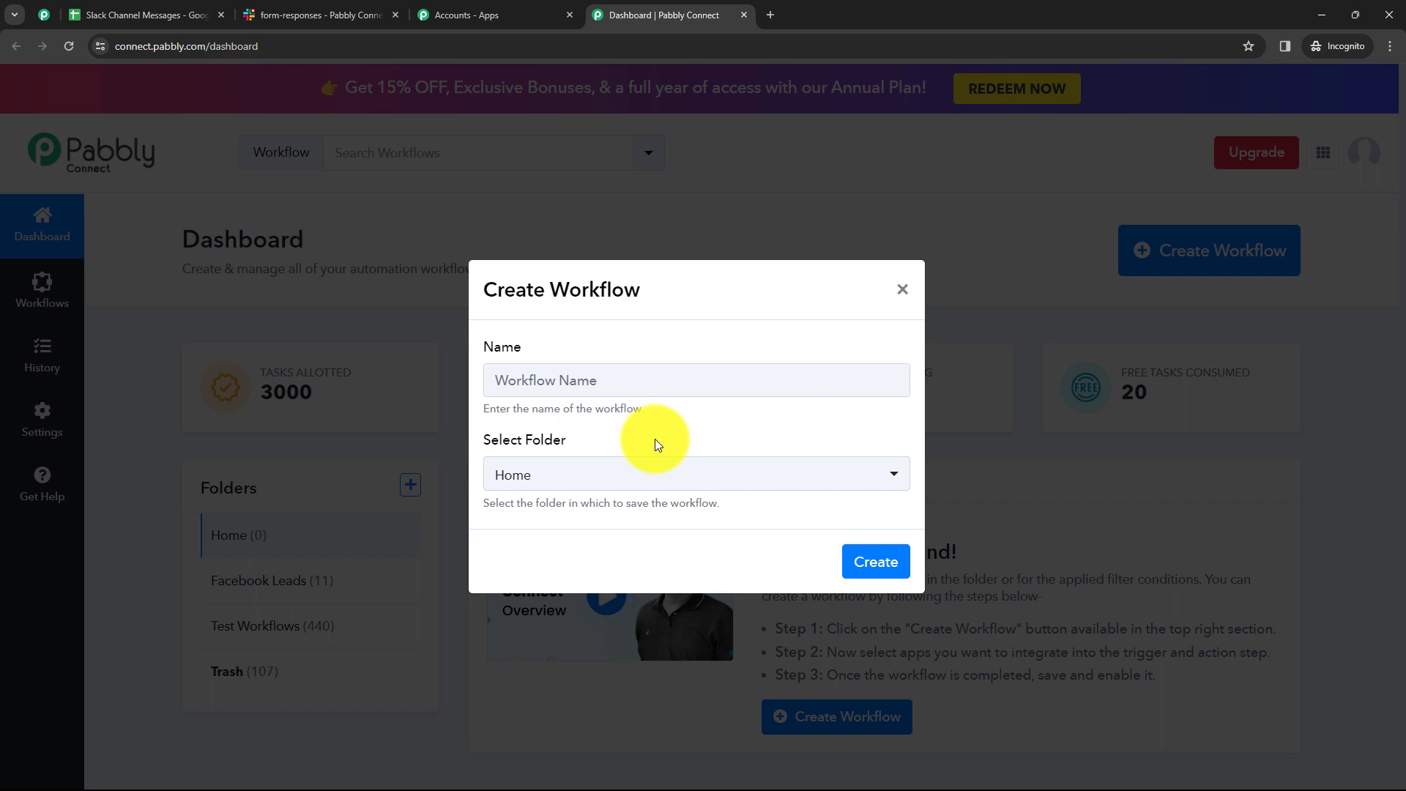
{"action": "left_click", "coordinate": [902, 290]}
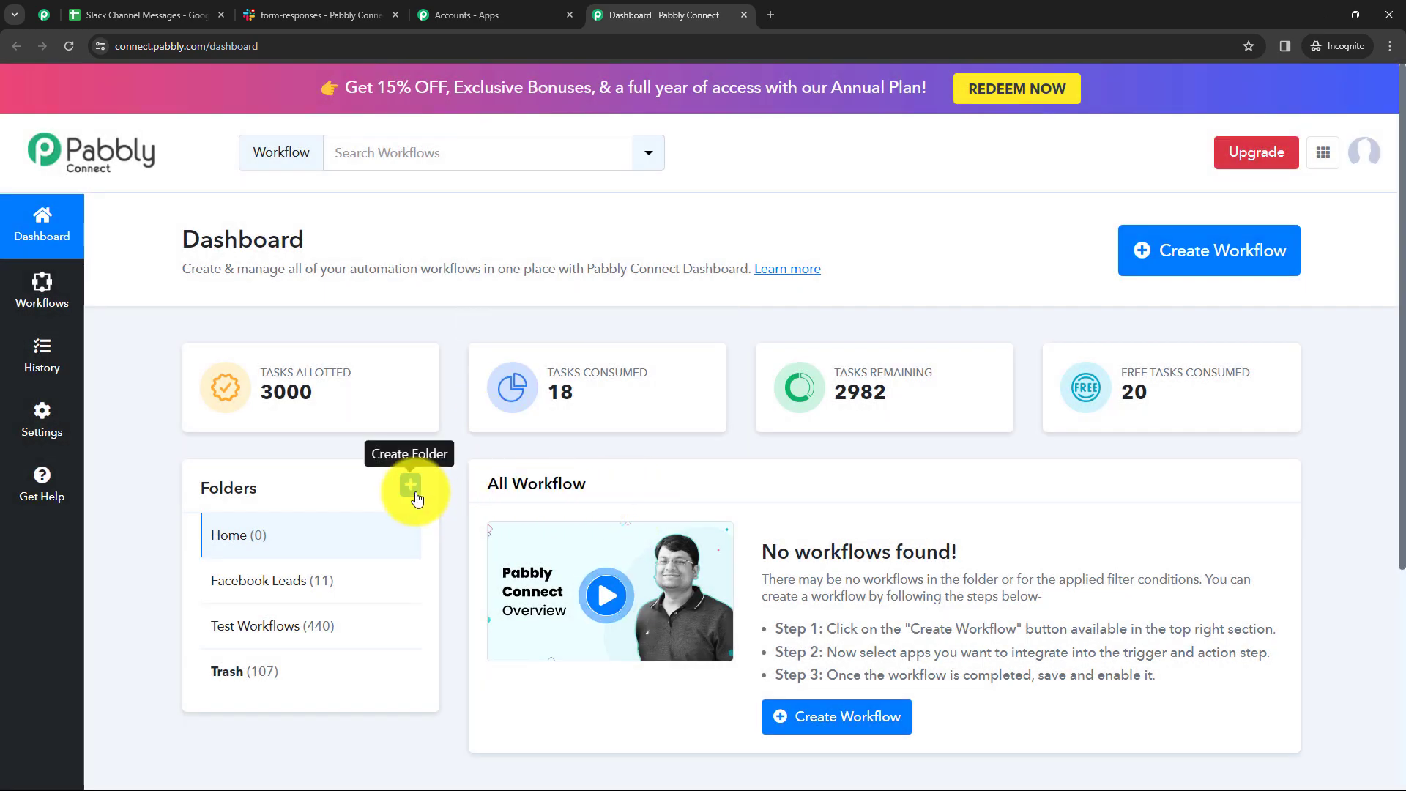
{"action": "left_click", "coordinate": [415, 496]}
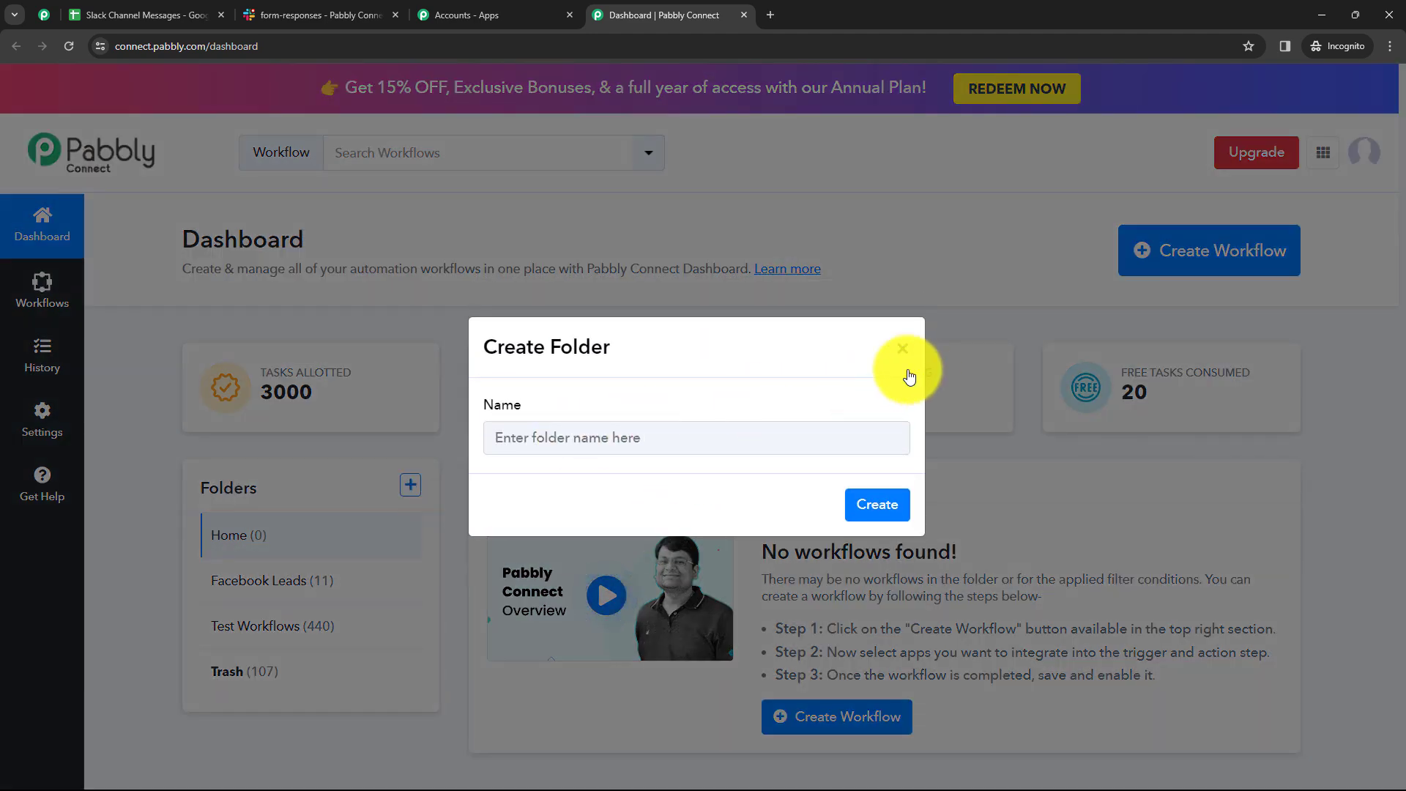
{"action": "left_click", "coordinate": [901, 348]}
Create the workflow 'Send Slack Message on Private Channel from Google Sheets' in the Test Workflows folder.
{"action": "left_click", "coordinate": [1149, 255]}
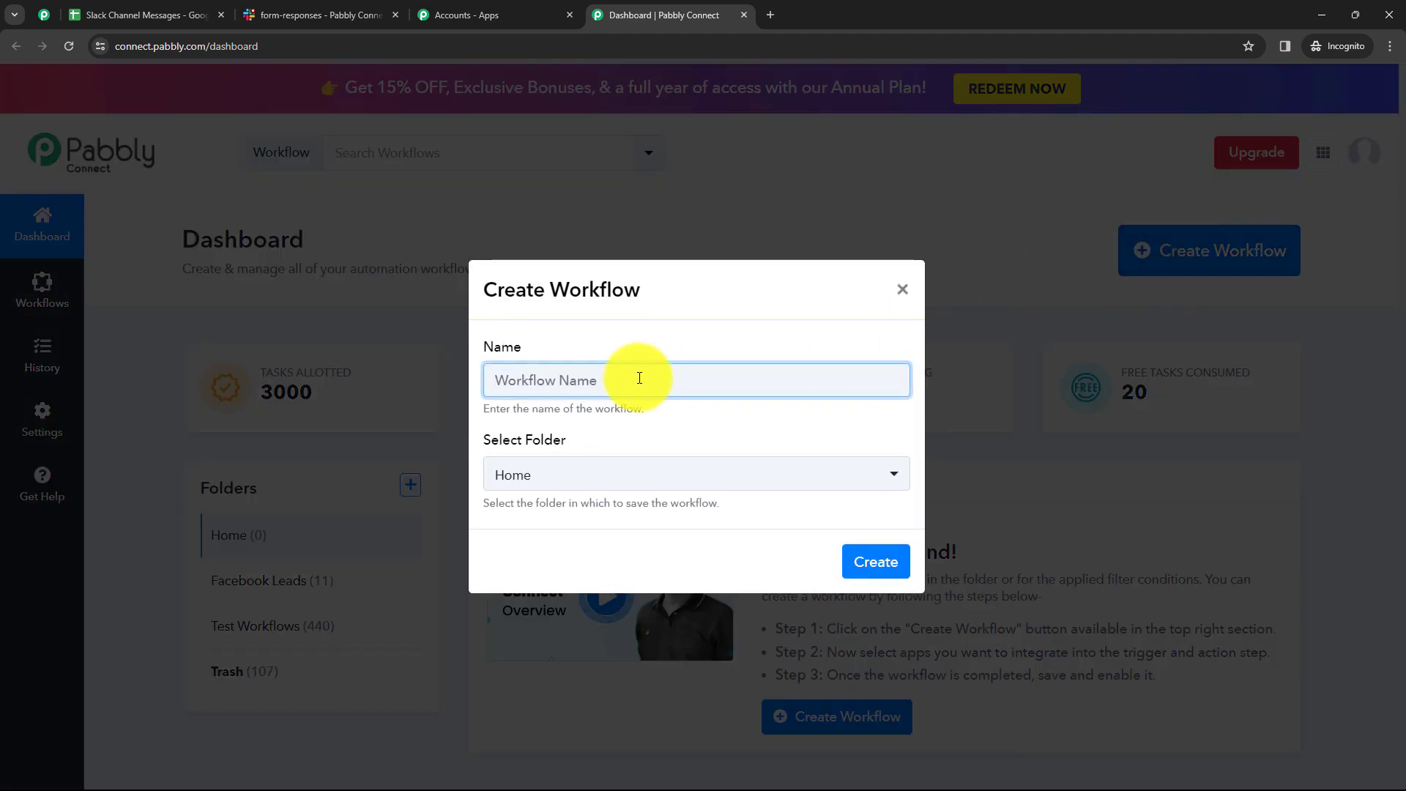
{"action": "type", "text": "Send Slack Message on Private Channel from Google Sheets"}
{"action": "left_click_drag", "start_coordinate": [531, 380], "coordinate": [878, 380]}
{"action": "left_click", "coordinate": [751, 419]}
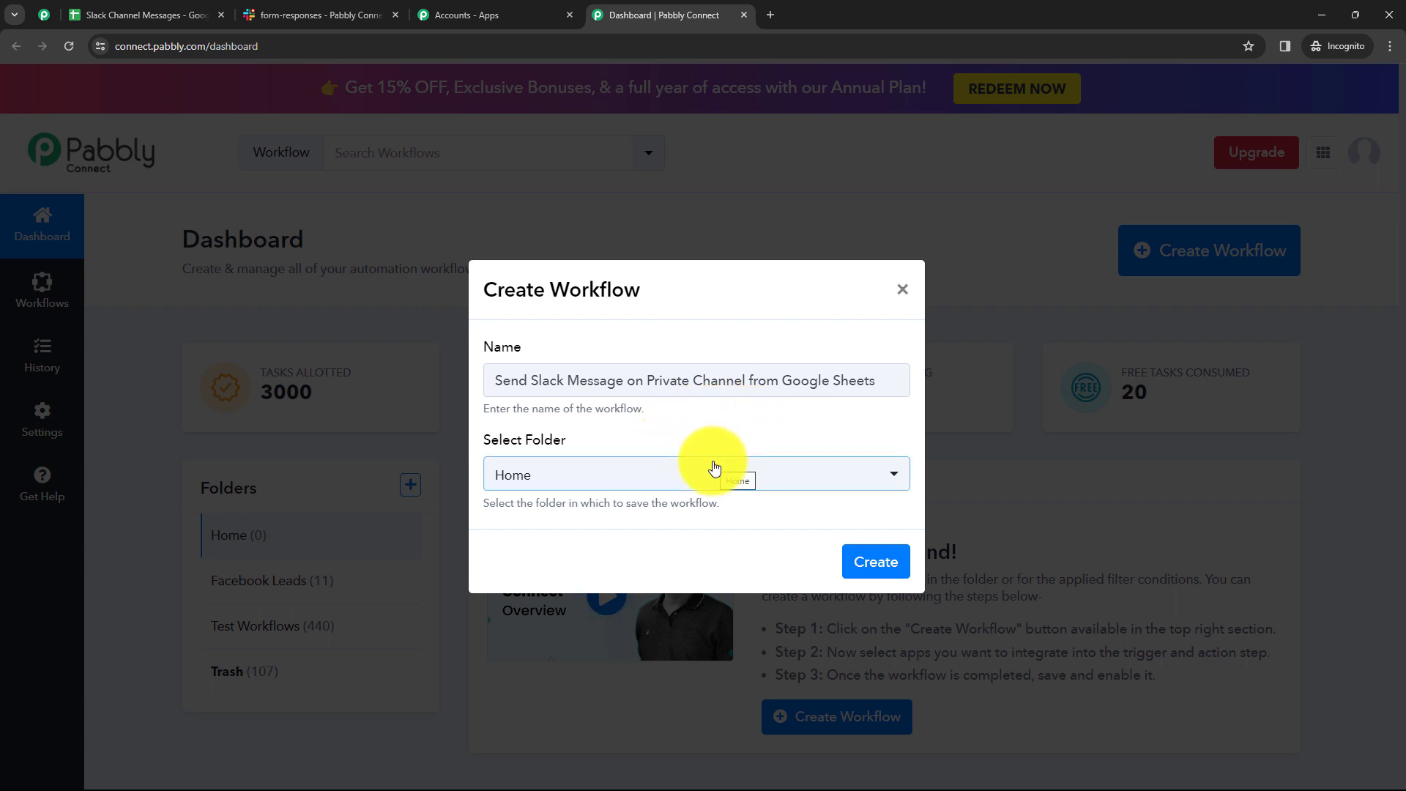
{"action": "left_click", "coordinate": [552, 487]}
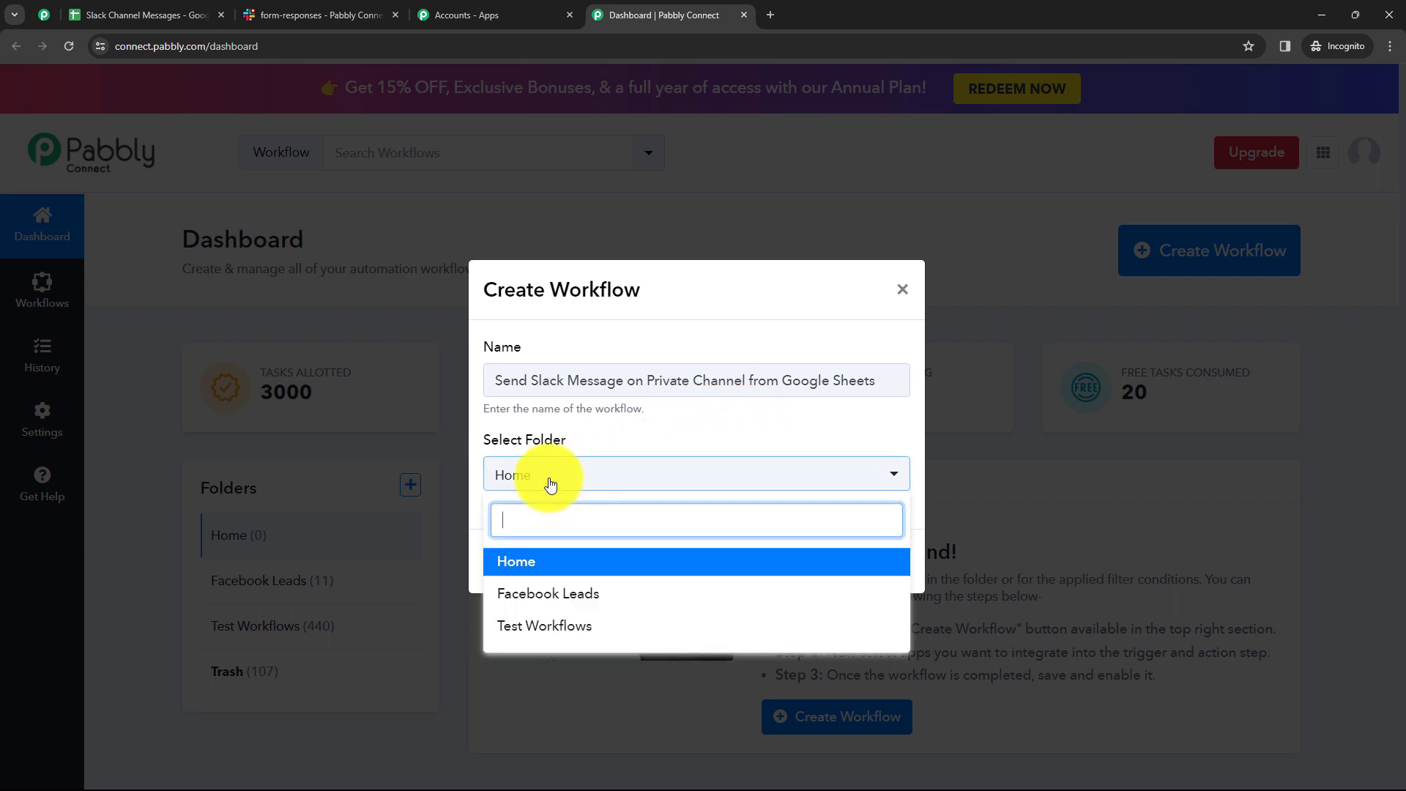
{"action": "left_click", "coordinate": [558, 634]}
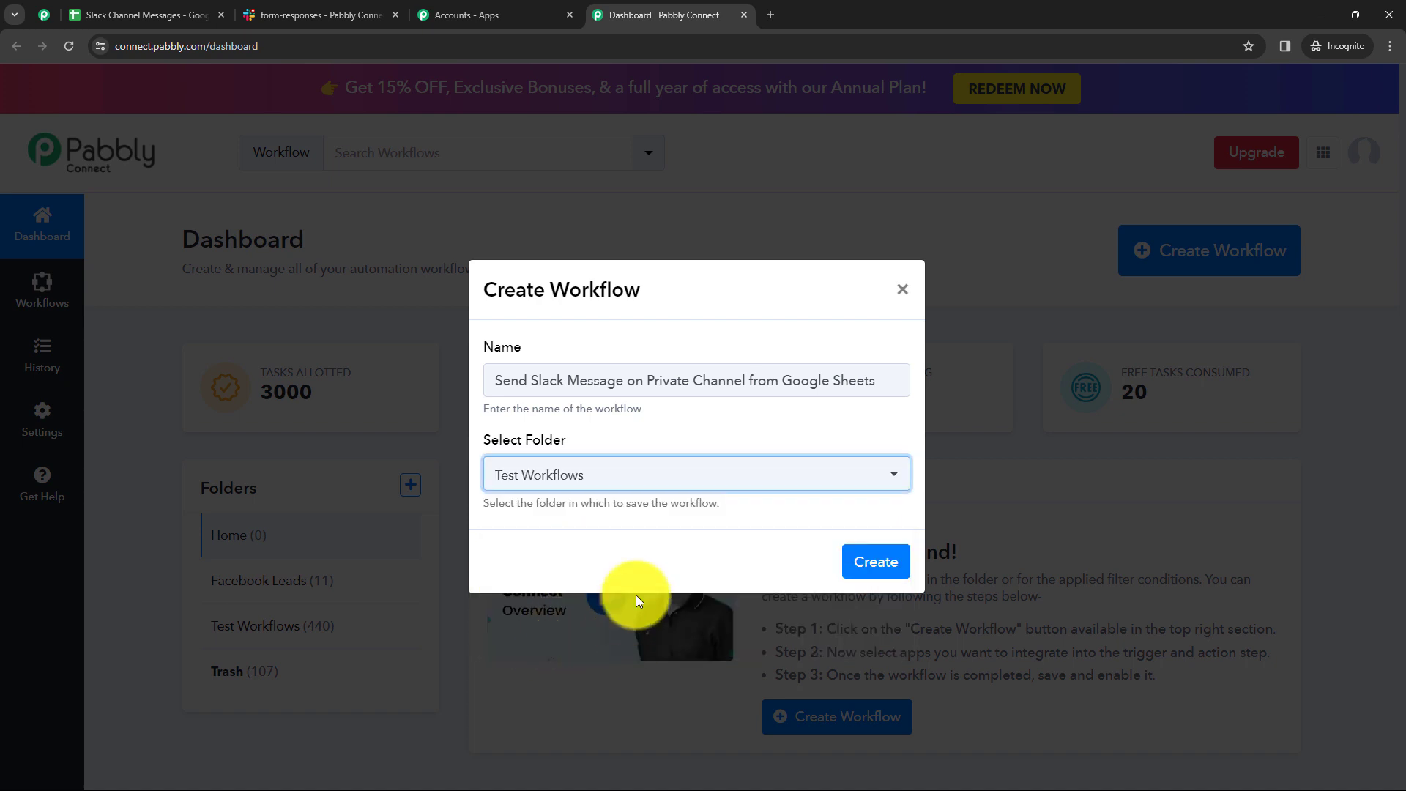
{"action": "left_click", "coordinate": [883, 567]}
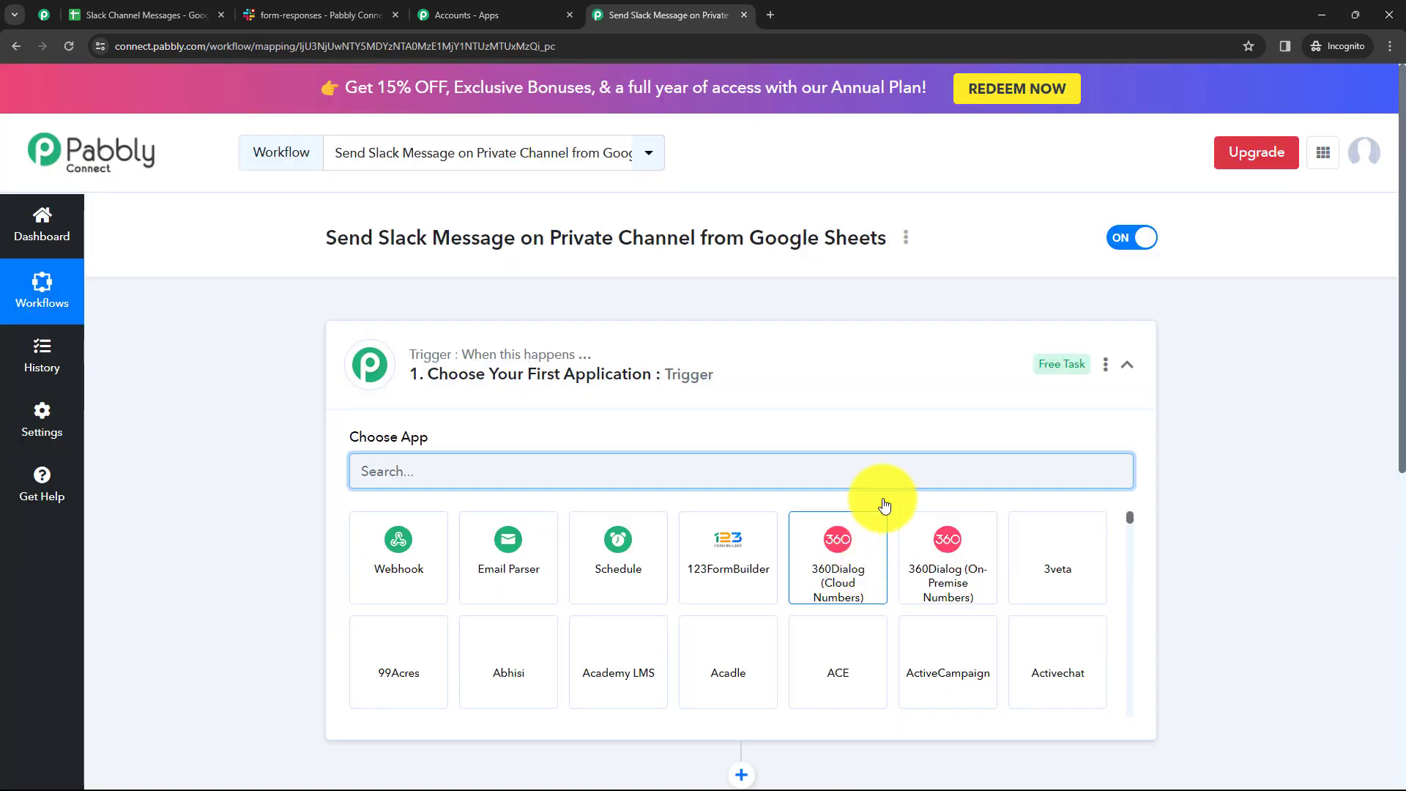
Expand and collapse the trigger and action steps to inspect their app choosers.
{"action": "left_click", "coordinate": [653, 376]}
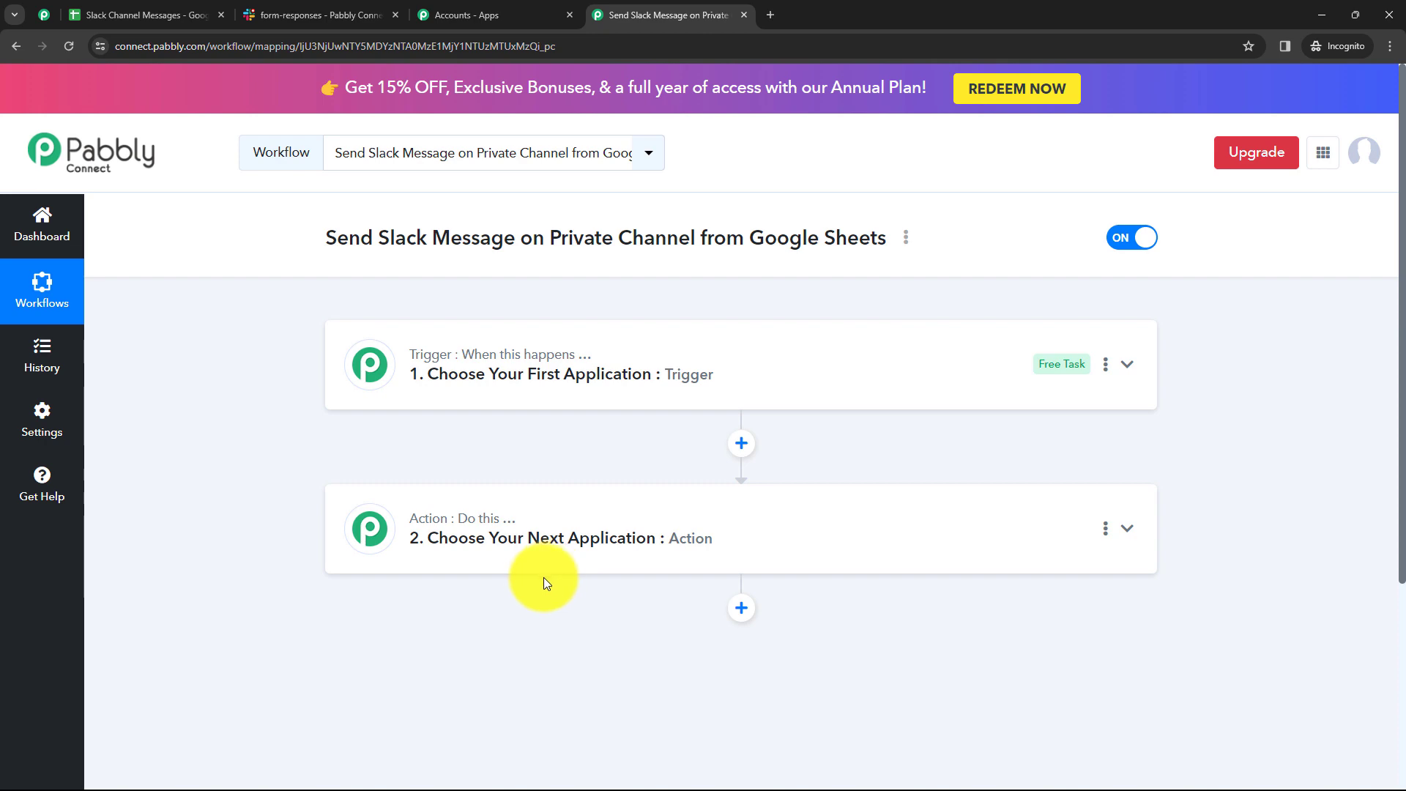
{"action": "left_click", "coordinate": [526, 399]}
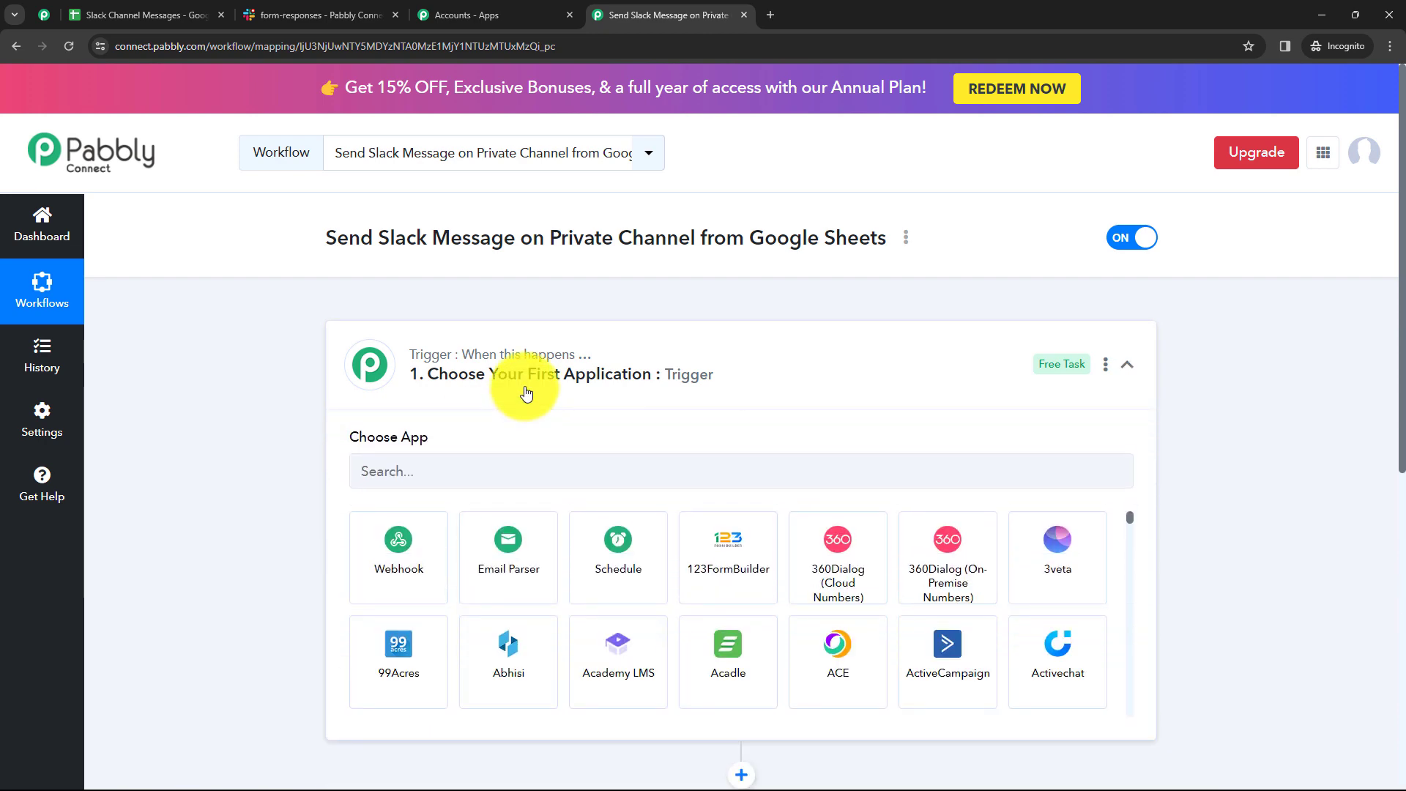
{"action": "left_click", "coordinate": [526, 394]}
{"action": "left_click", "coordinate": [502, 571]}
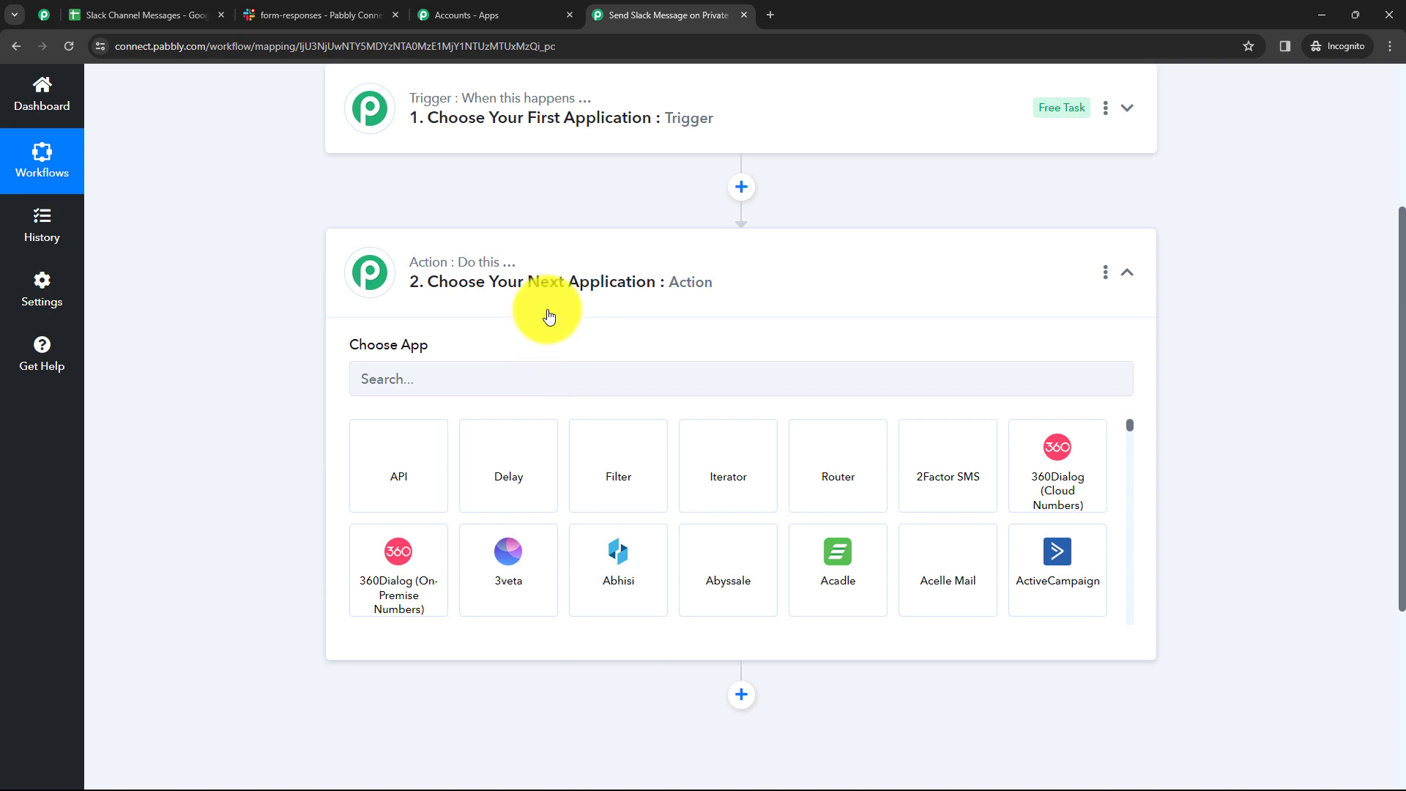
{"action": "left_click", "coordinate": [548, 316]}
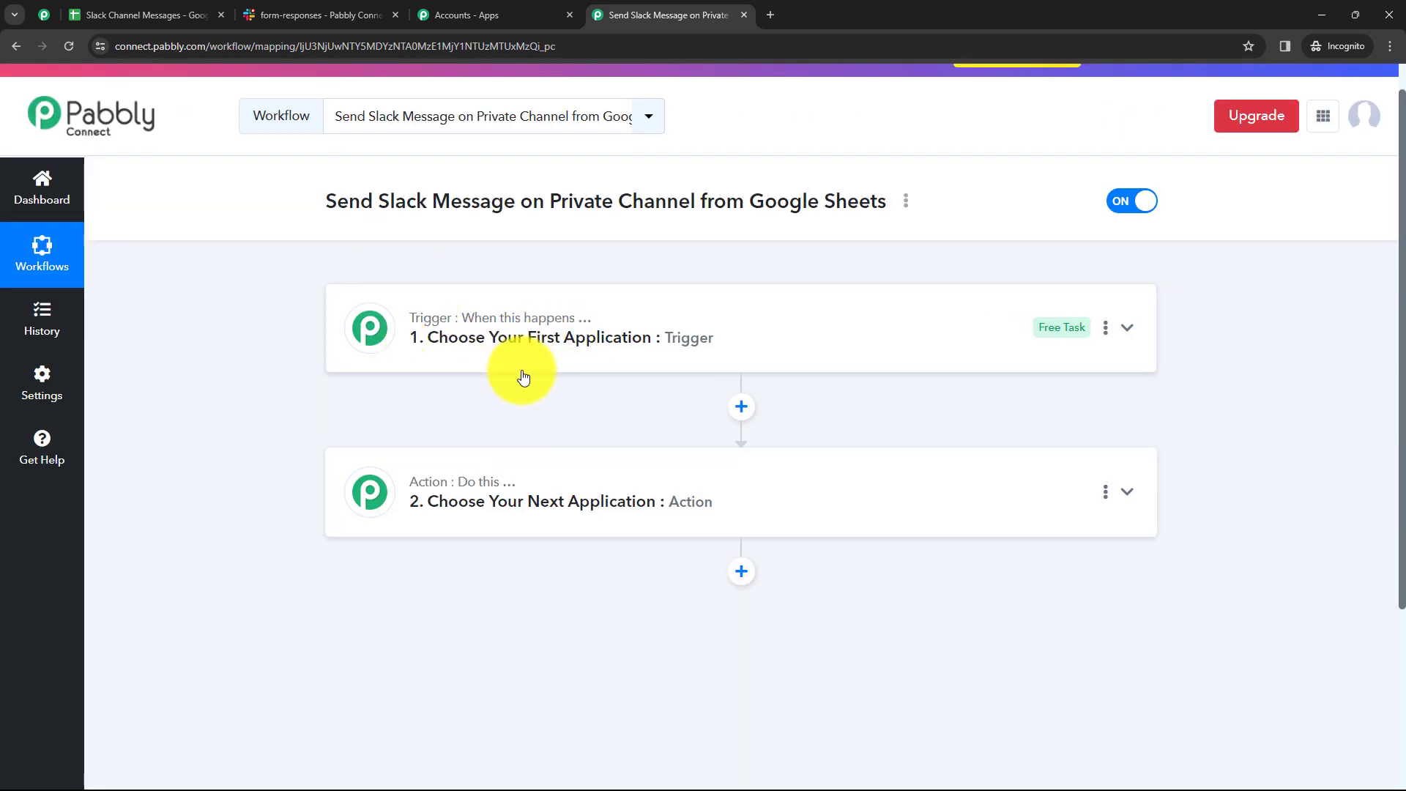
Search 'Google S' and pick Google Sheets as the trigger app, listing its trigger events.
{"action": "left_click", "coordinate": [518, 369]}
{"action": "left_click", "coordinate": [430, 478]}
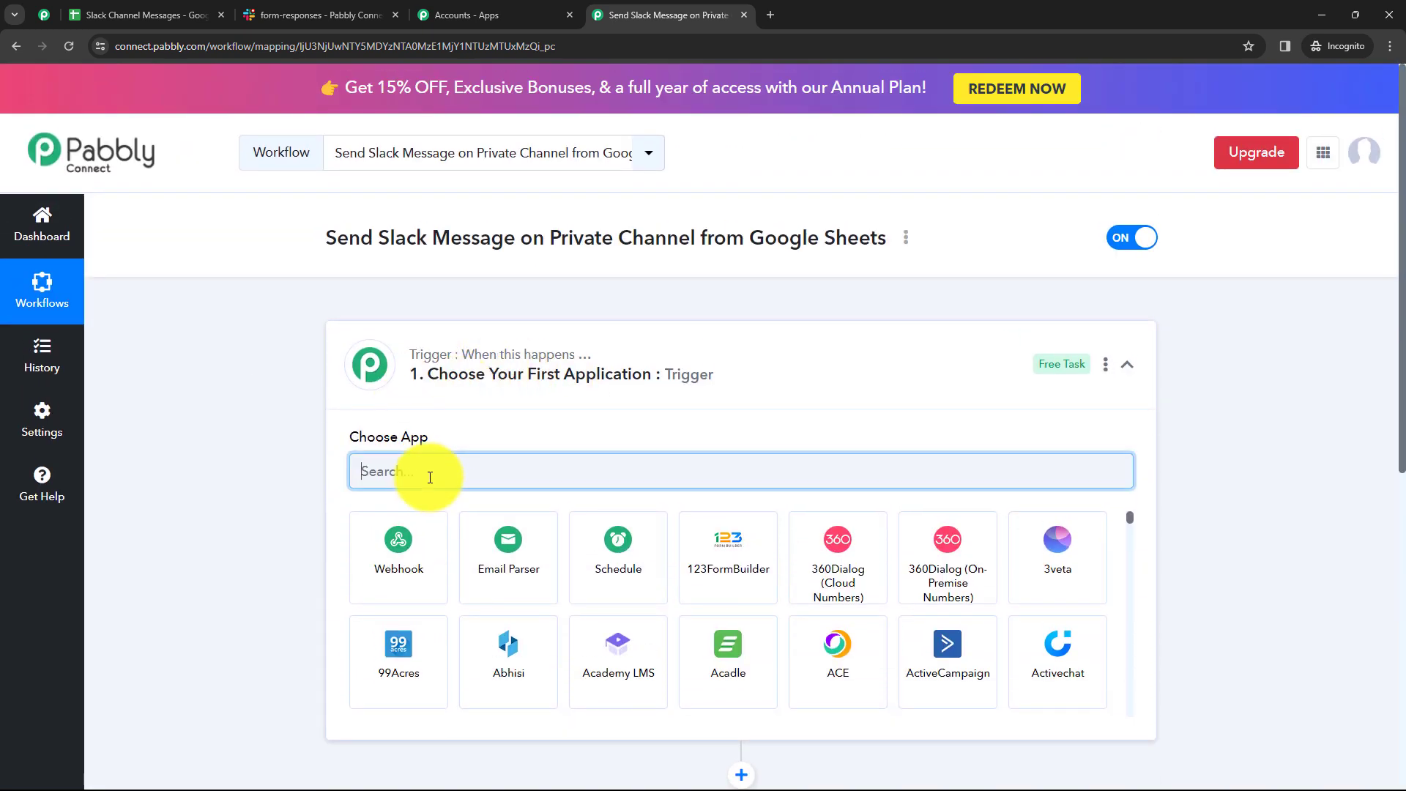
{"action": "type", "text": "G"}
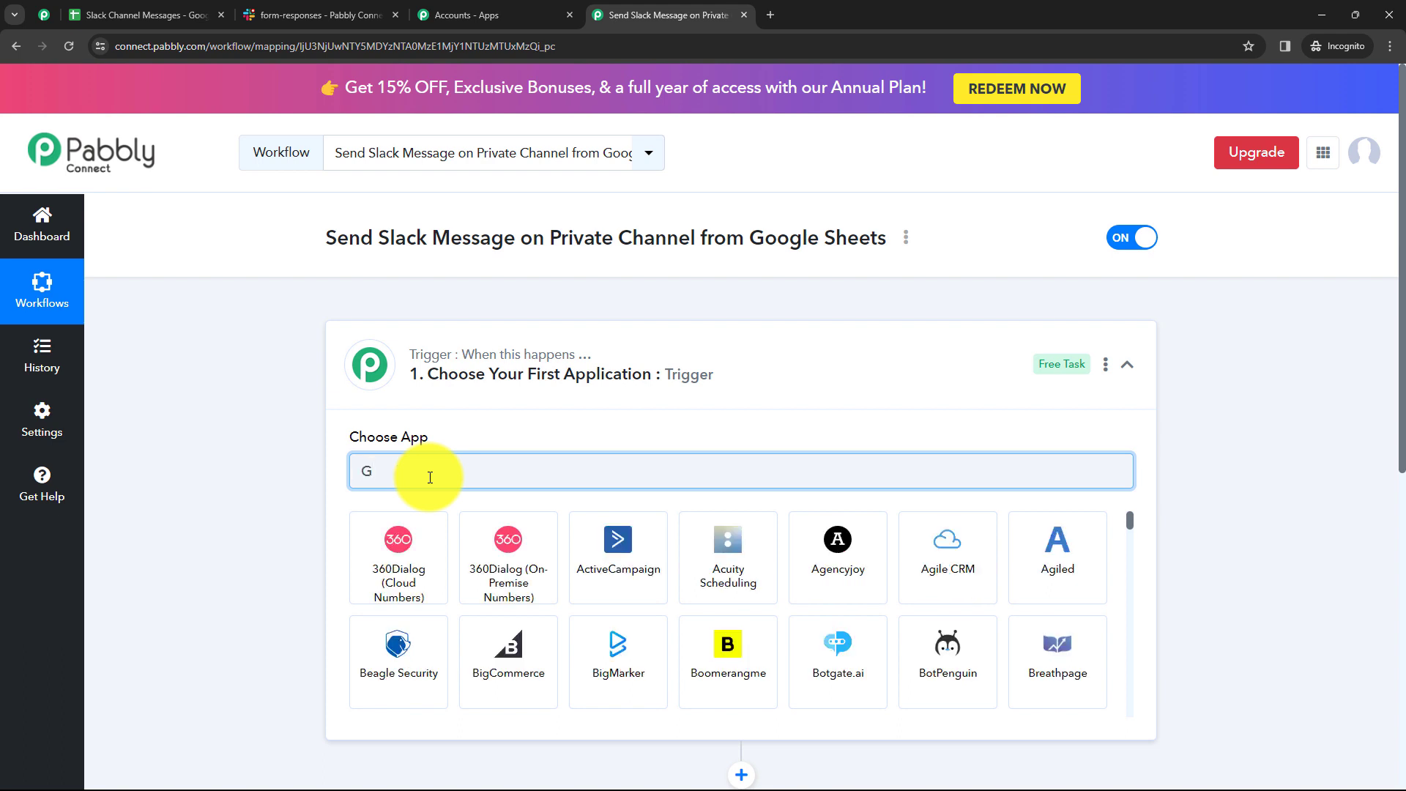
{"action": "type", "text": "oogle"}
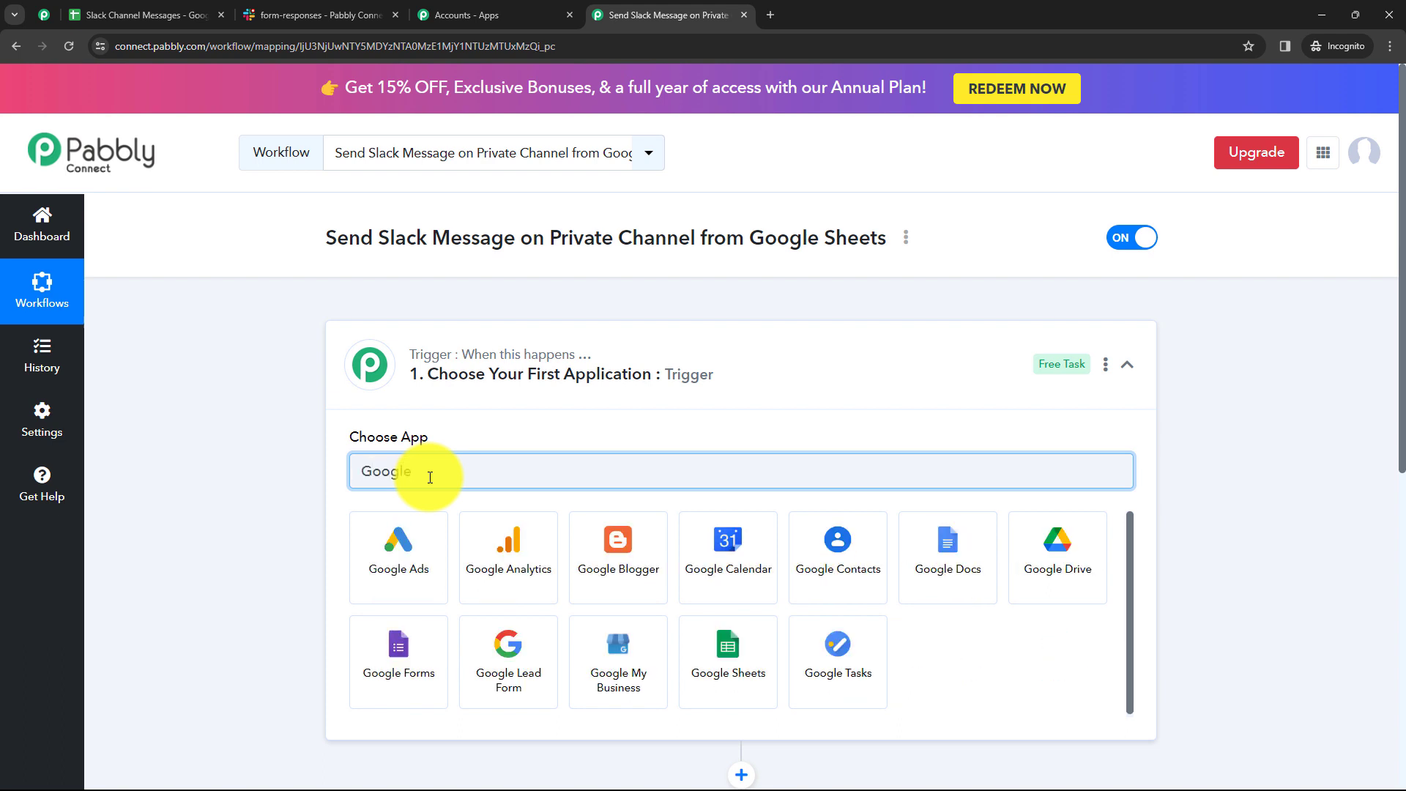
{"action": "type", "text": " Sheets"}
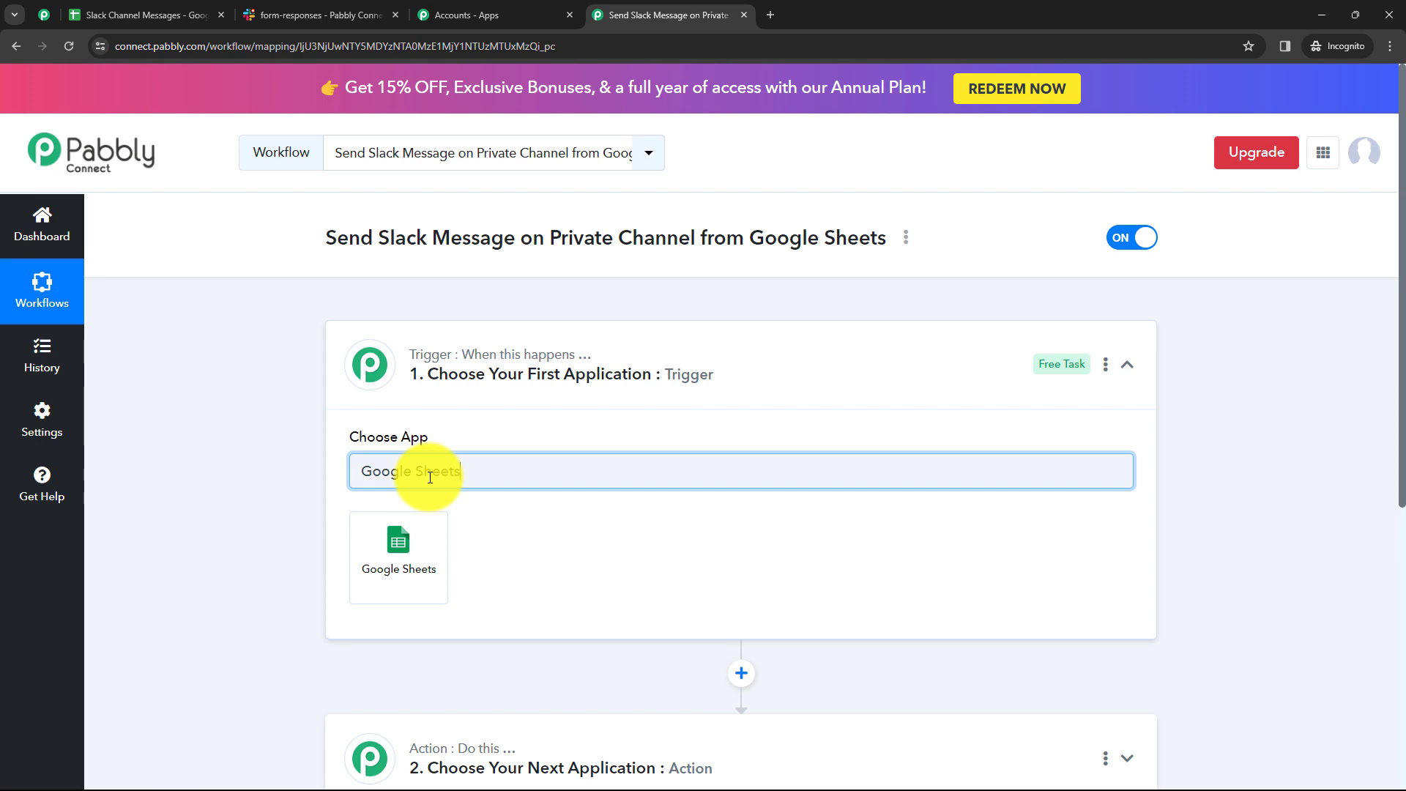
{"action": "left_click", "coordinate": [431, 518]}
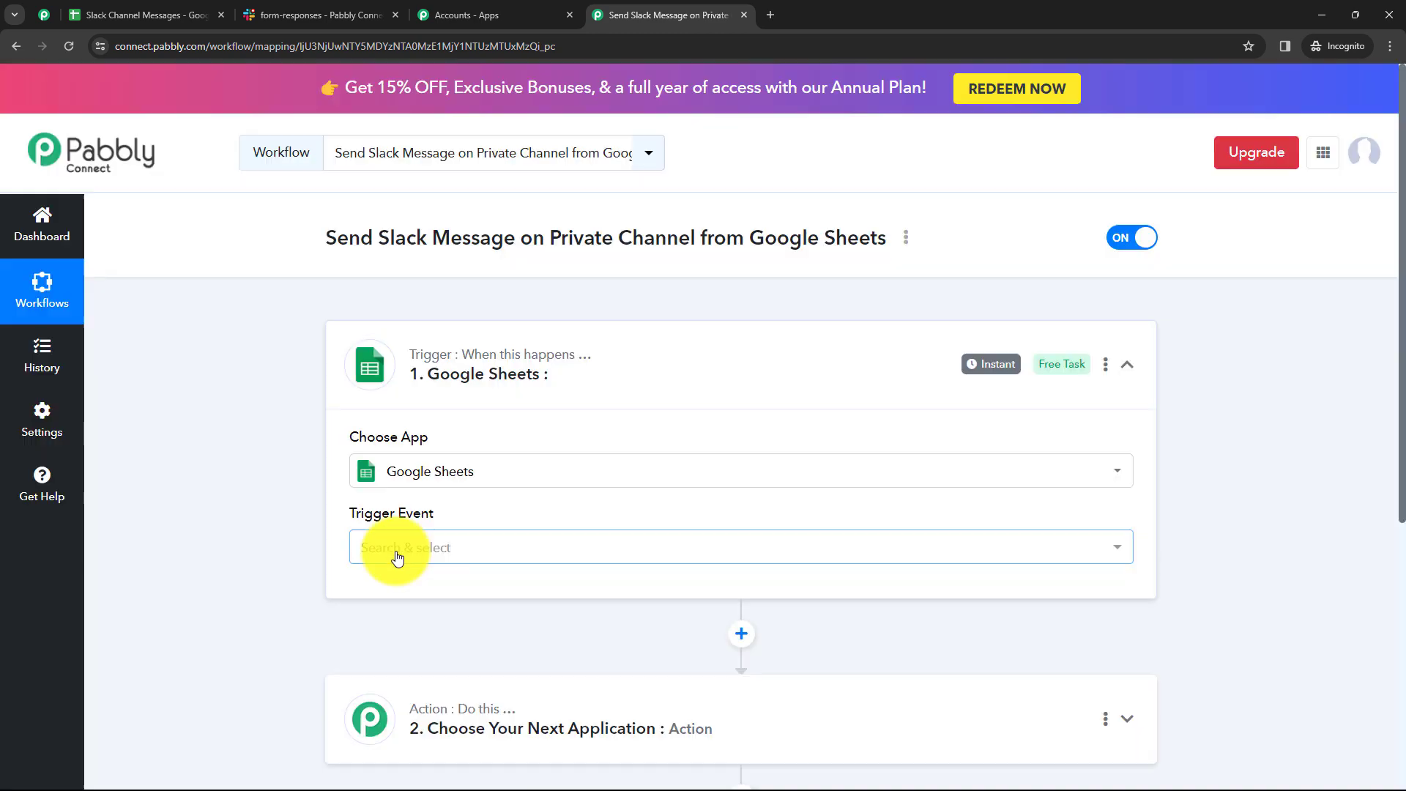
{"action": "left_click", "coordinate": [398, 558]}
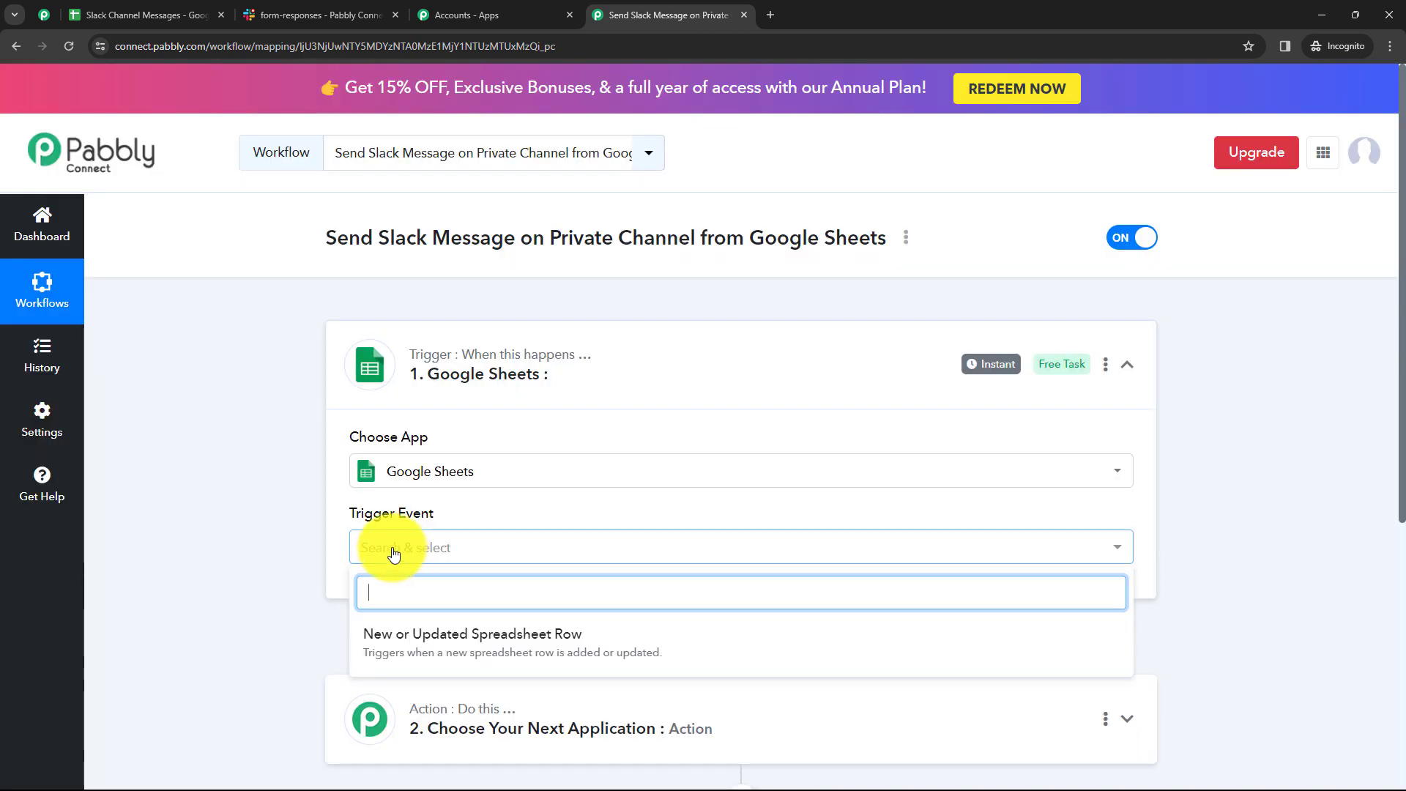
Set the trigger event to New or Updated Spreadsheet Row and copy its webhook URL.
{"action": "left_click", "coordinate": [430, 654]}
{"action": "scroll", "coordinate": [539, 590], "scroll_direction": "down", "scroll_amount": 4}
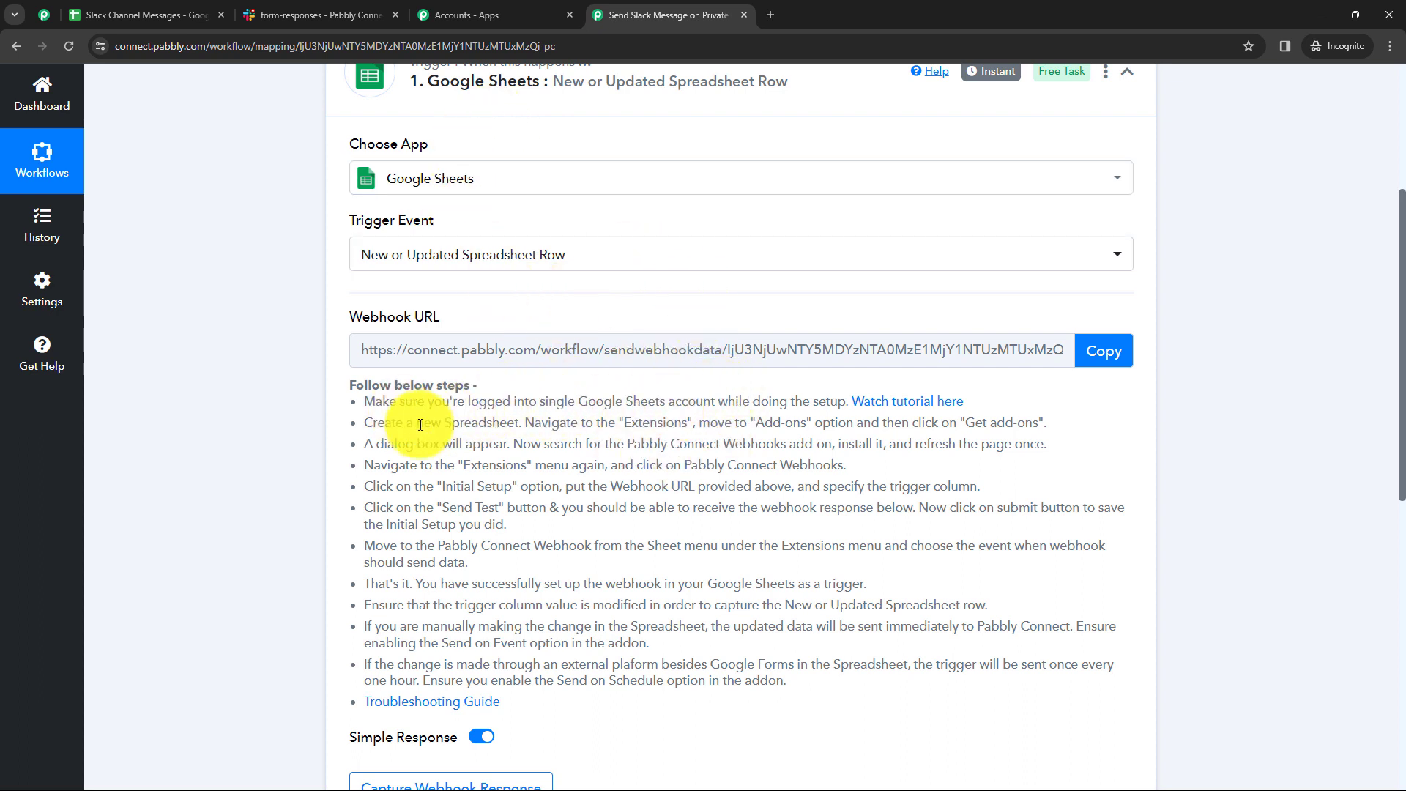
{"action": "left_click_drag", "start_coordinate": [420, 424], "coordinate": [775, 644]}
{"action": "left_click", "coordinate": [822, 649]}
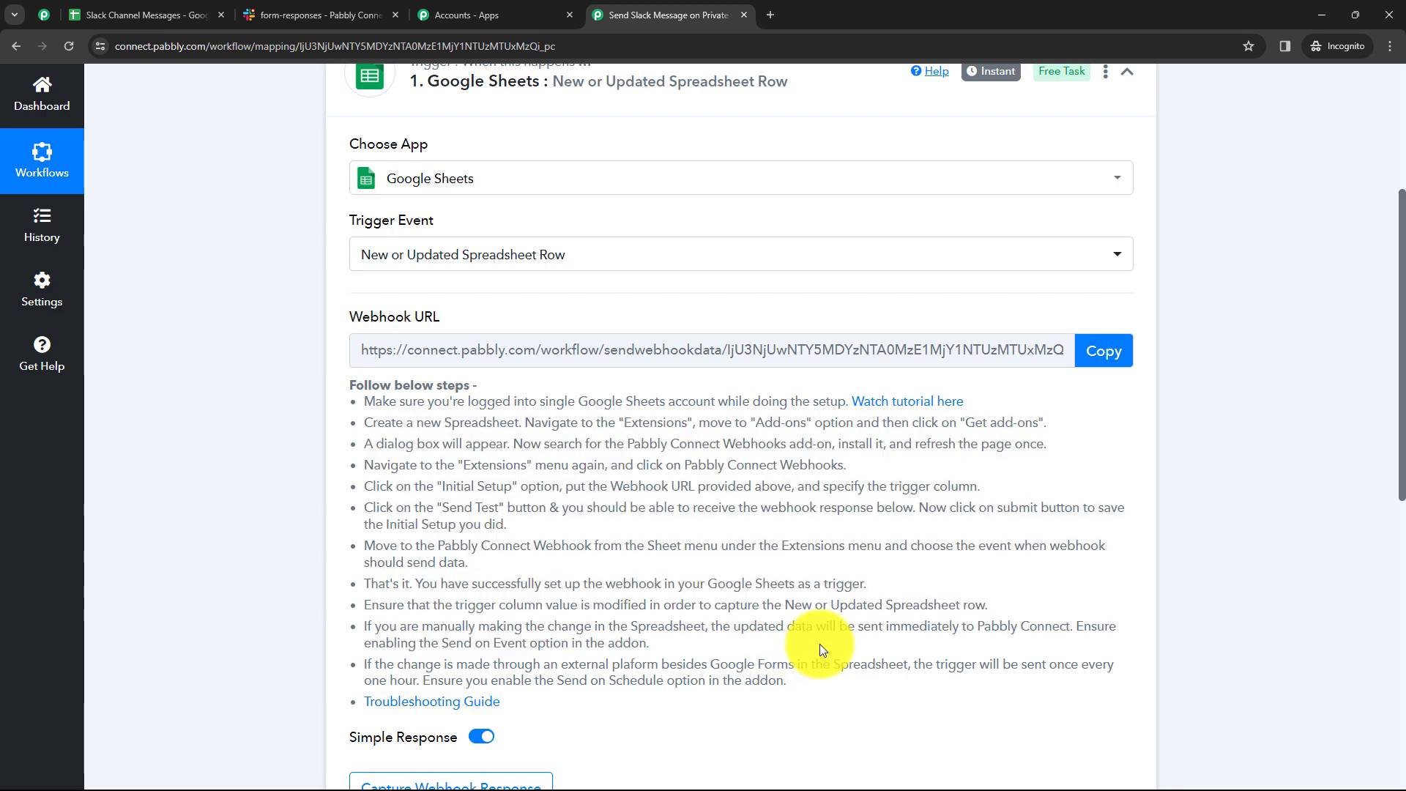
{"action": "scroll", "coordinate": [690, 506], "scroll_direction": "down", "scroll_amount": 1}
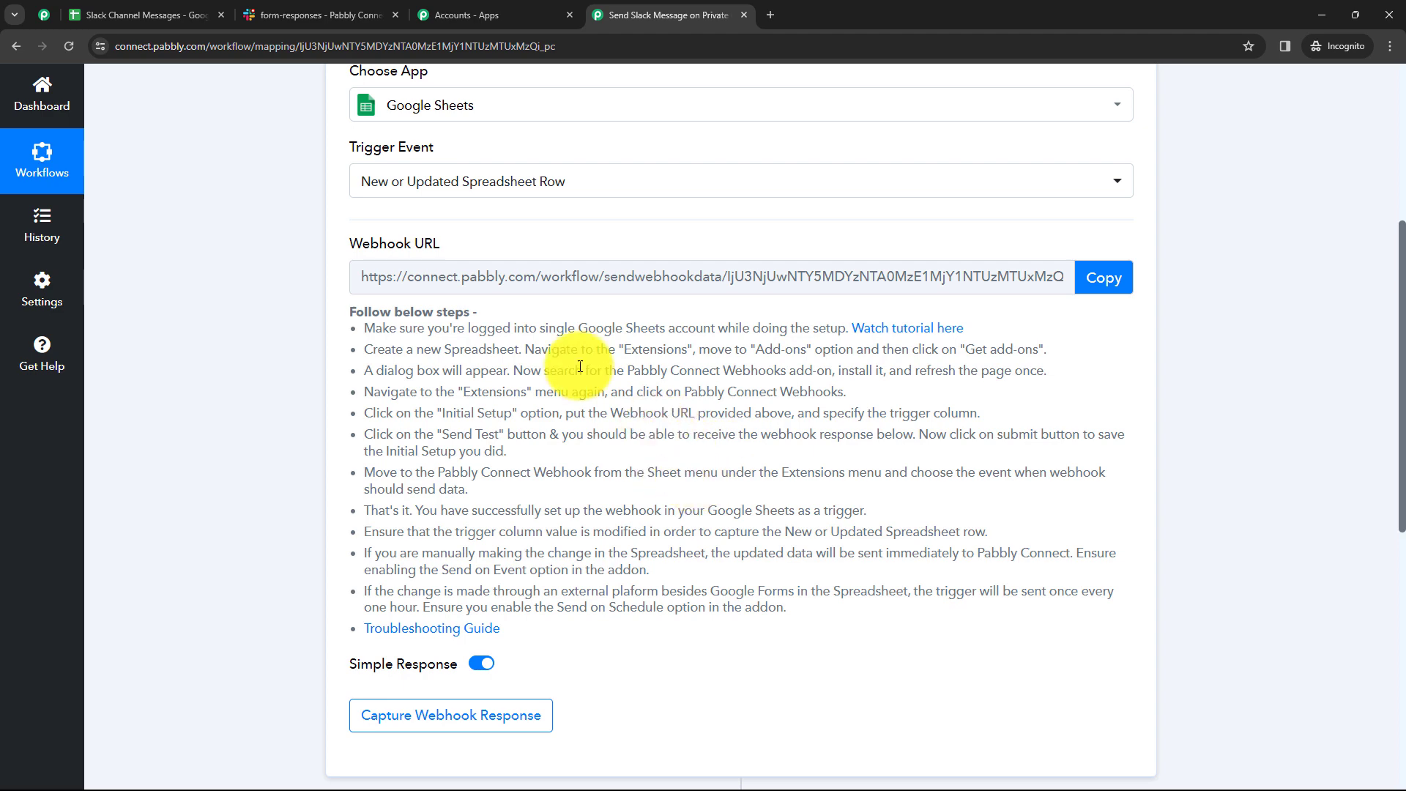
{"action": "left_click", "coordinate": [1108, 286]}
{"action": "scroll", "coordinate": [715, 516], "scroll_direction": "down", "scroll_amount": 2}
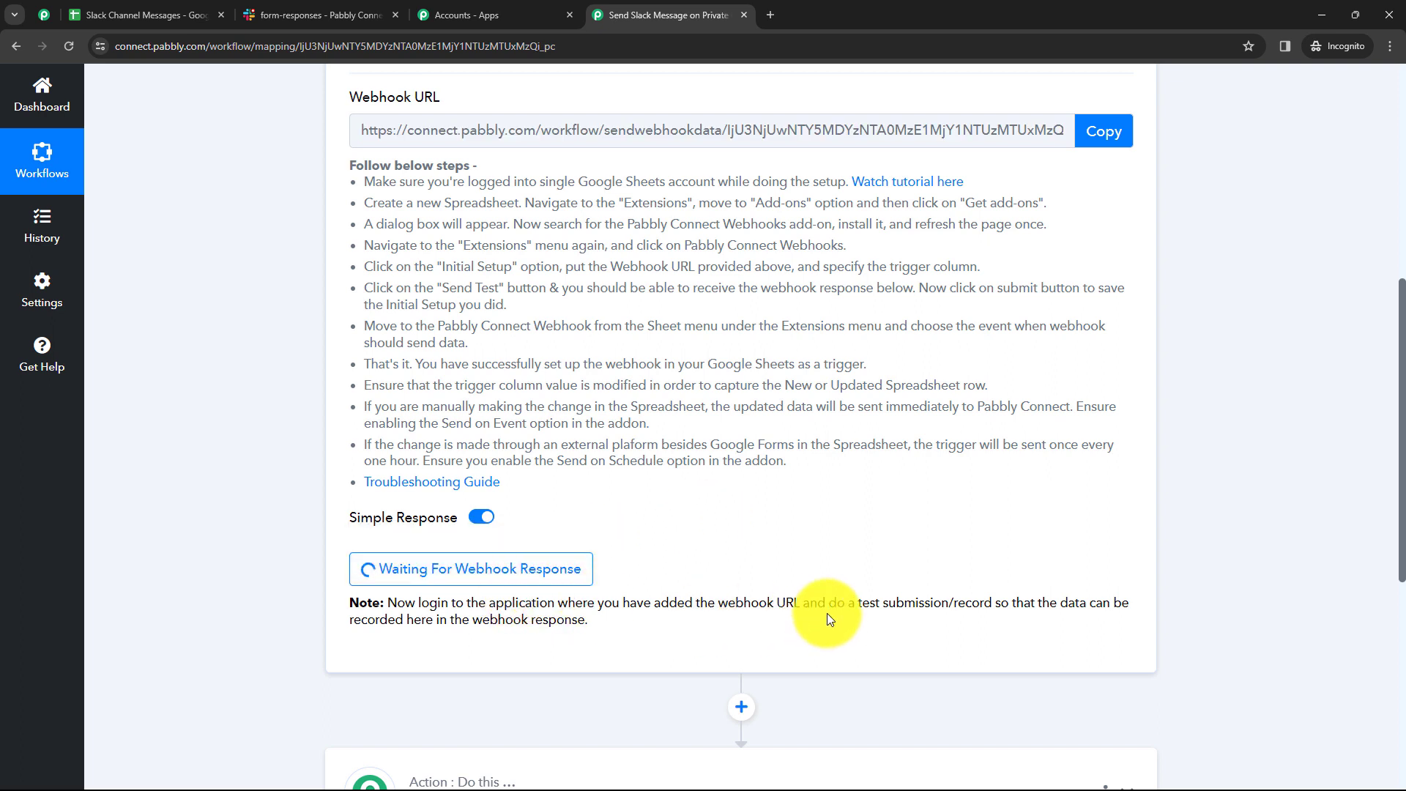
{"action": "left_click_drag", "start_coordinate": [875, 602], "coordinate": [1000, 603]}
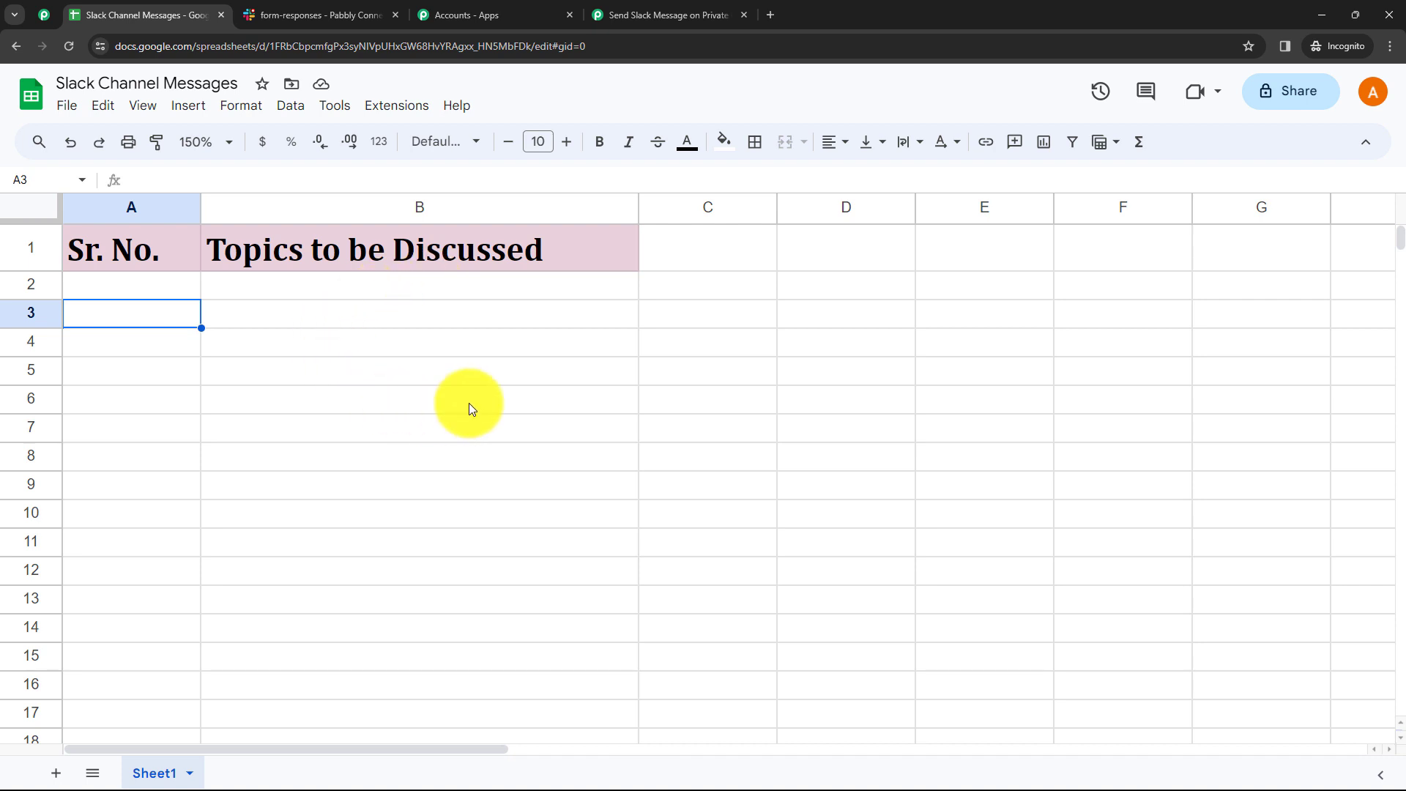
Enter 1 in A2 and 'Social Media Trends' in B2.
{"action": "left_click", "coordinate": [155, 292]}
{"action": "type", "text": "1"}
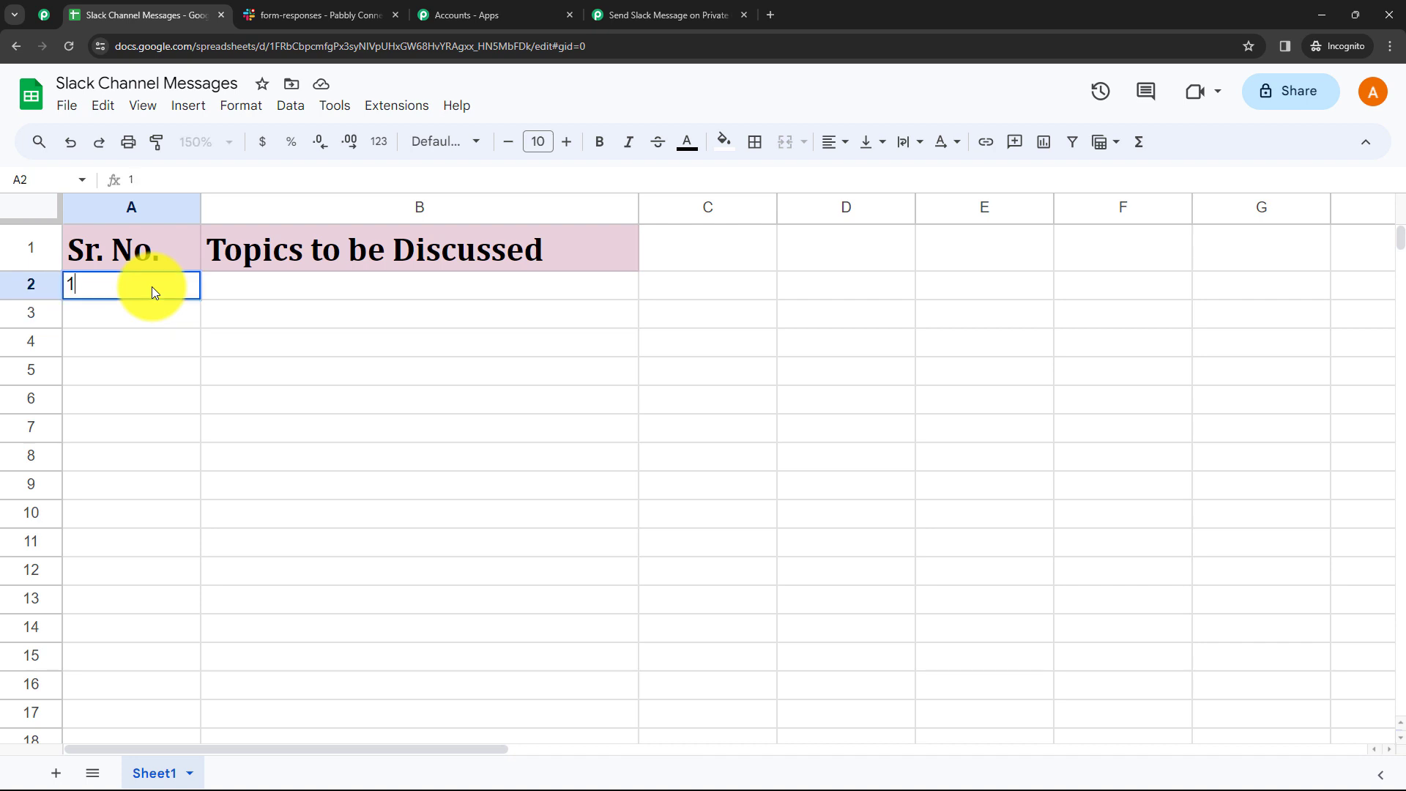
{"action": "left_click", "coordinate": [306, 284]}
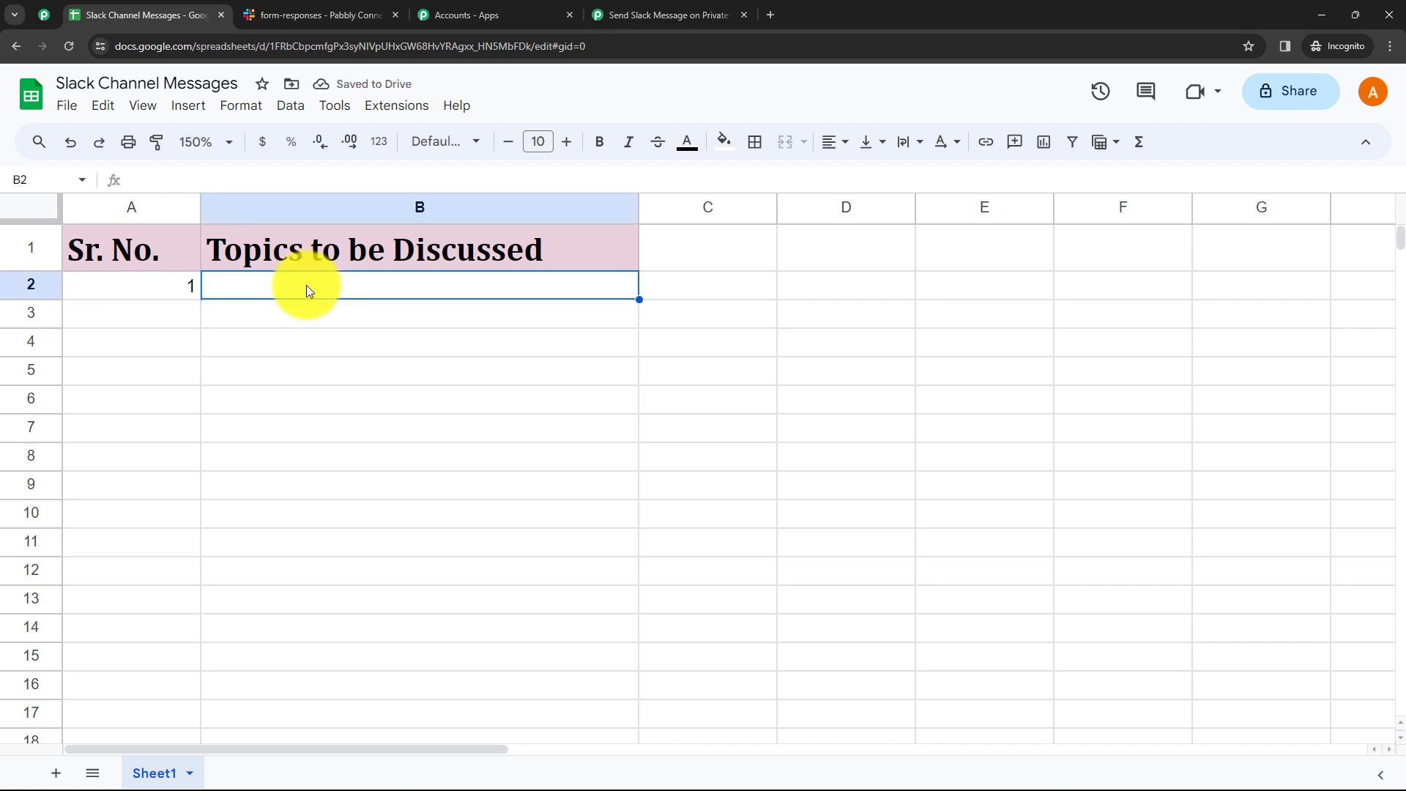
{"action": "type", "text": "Social Med"}
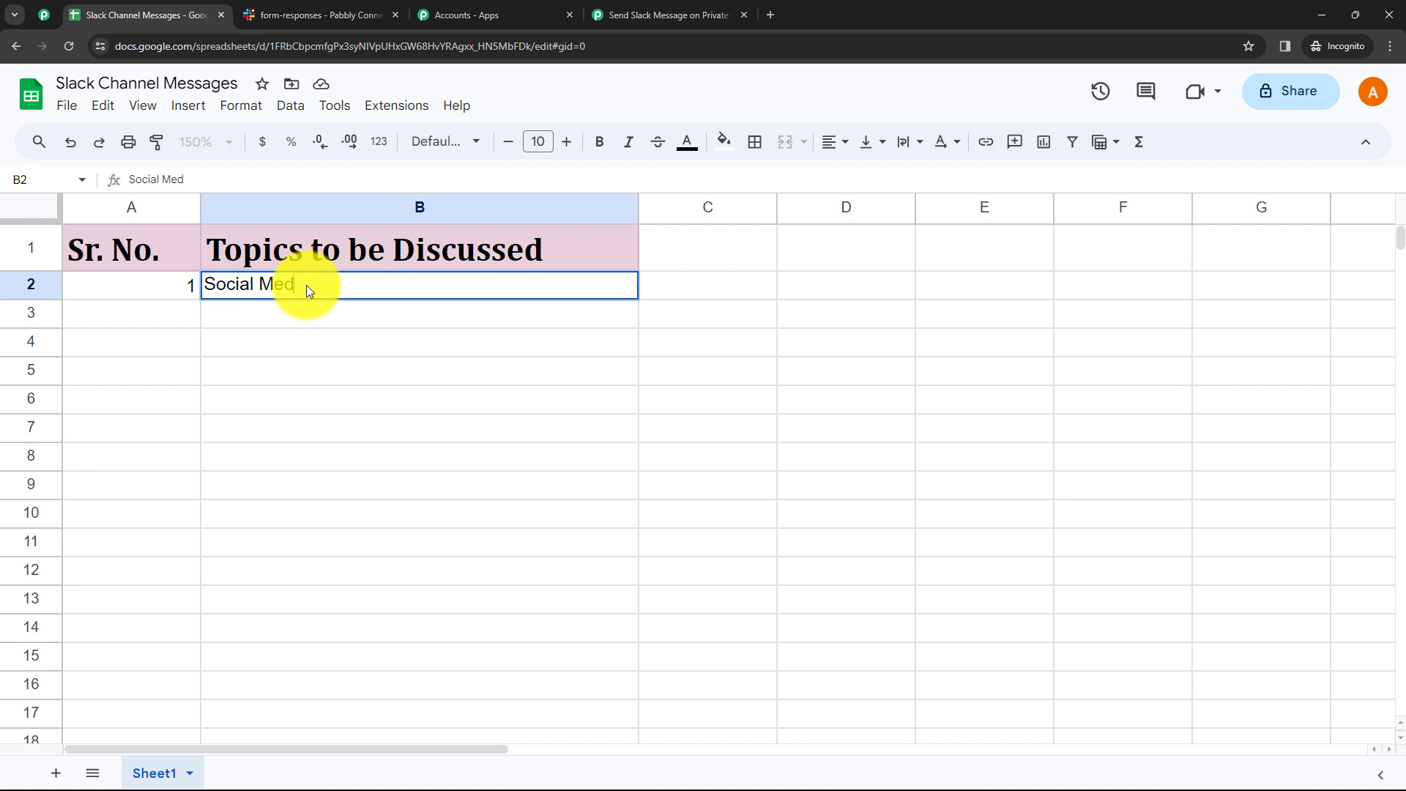
{"action": "type", "text": "ia Trends"}
{"action": "left_click", "coordinate": [358, 374]}
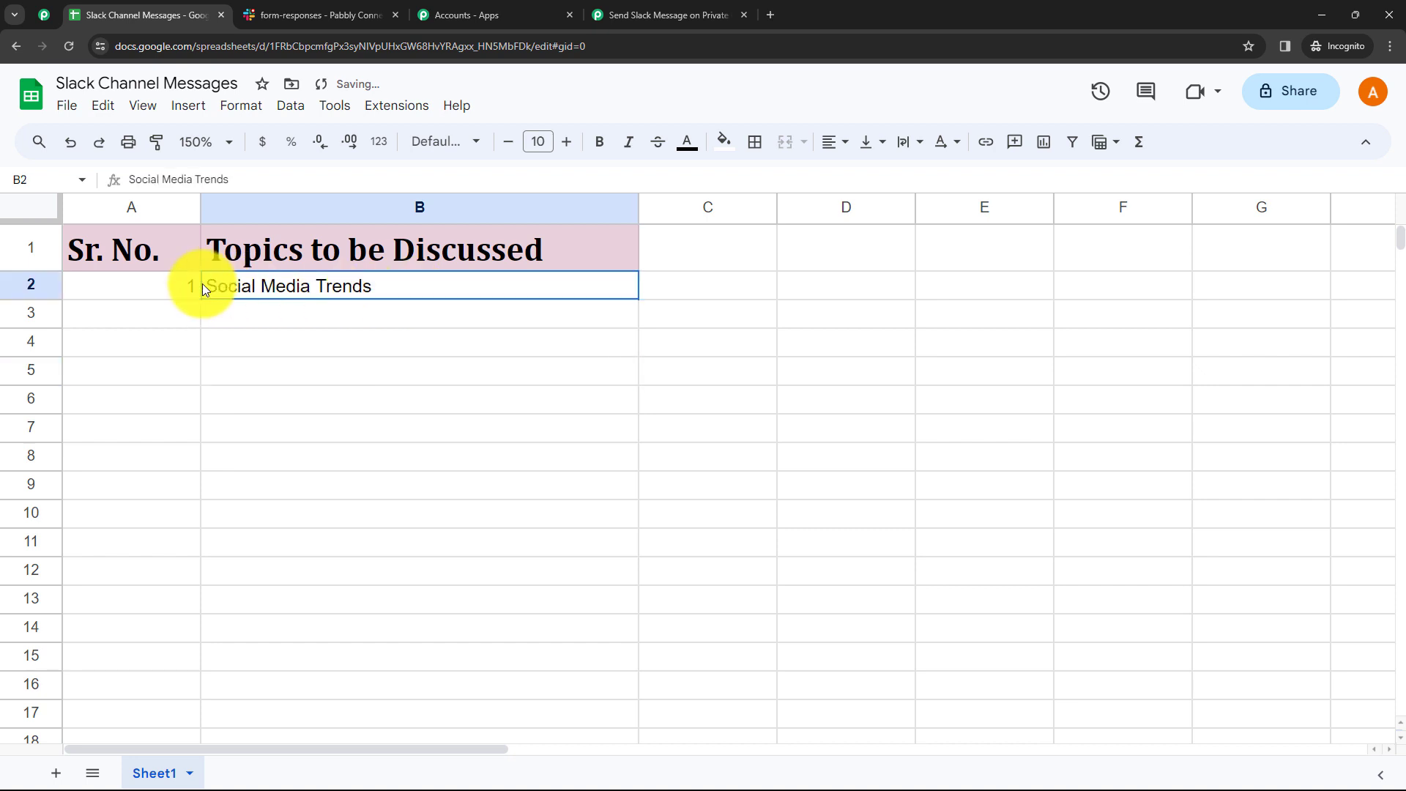
Left-align A2:B2 and enlarge their font to size 14.
{"action": "left_click_drag", "start_coordinate": [220, 286], "coordinate": [146, 286]}
{"action": "left_click", "coordinate": [833, 145]}
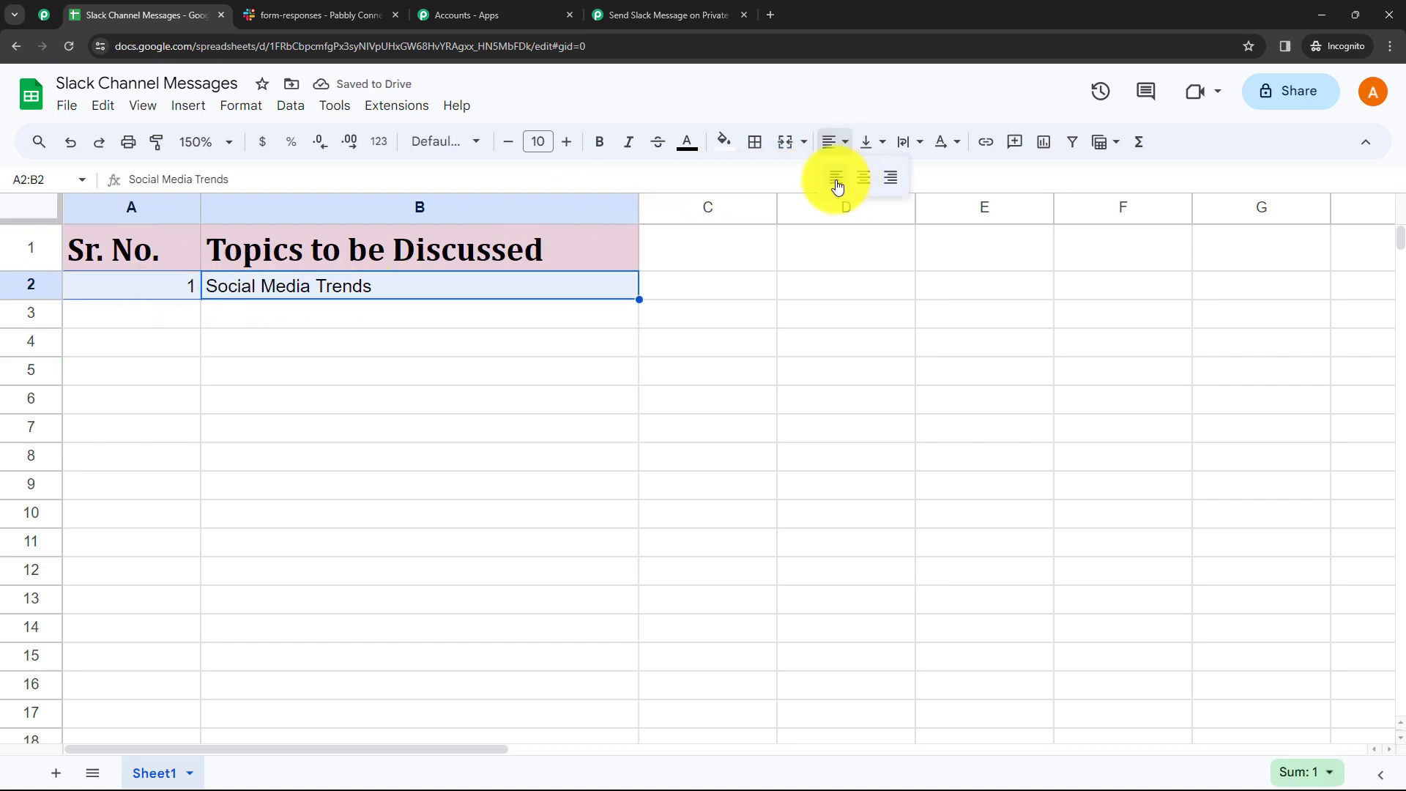
{"action": "left_click", "coordinate": [836, 178]}
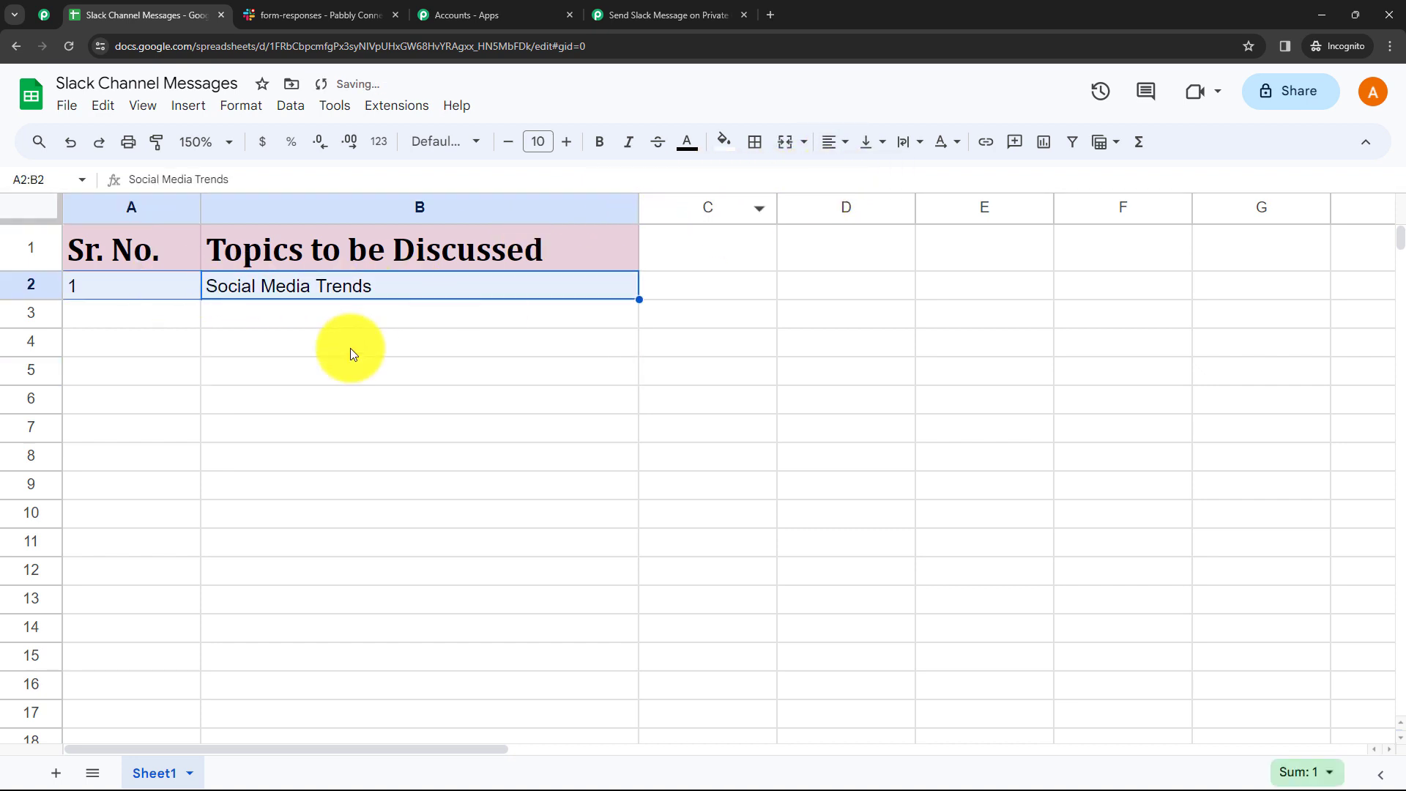
{"action": "left_click", "coordinate": [566, 142]}
{"action": "left_click", "coordinate": [566, 141]}
{"action": "left_click", "coordinate": [566, 141]}
{"action": "left_click", "coordinate": [416, 361]}
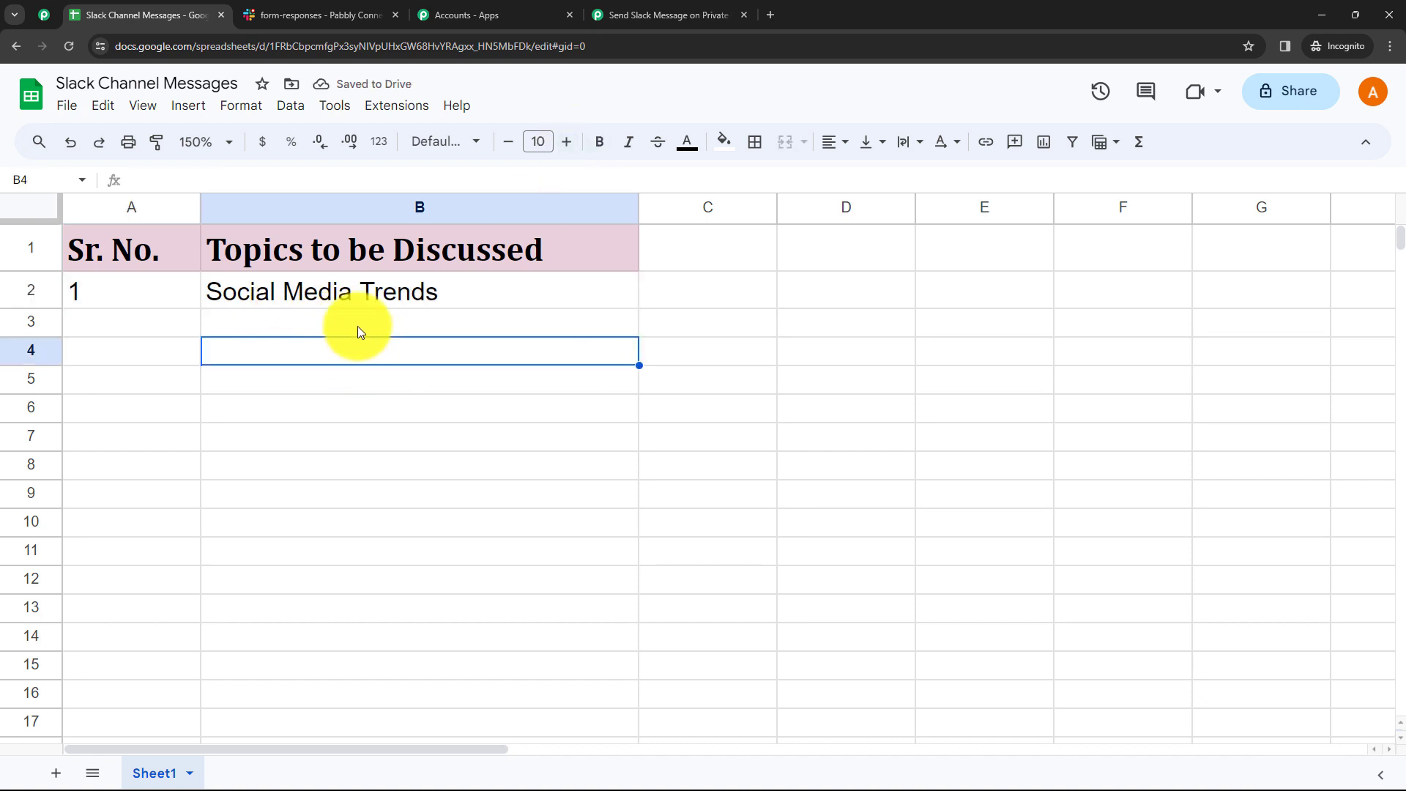
{"action": "left_click", "coordinate": [406, 109]}
{"action": "mouse_move", "coordinate": [415, 137]}
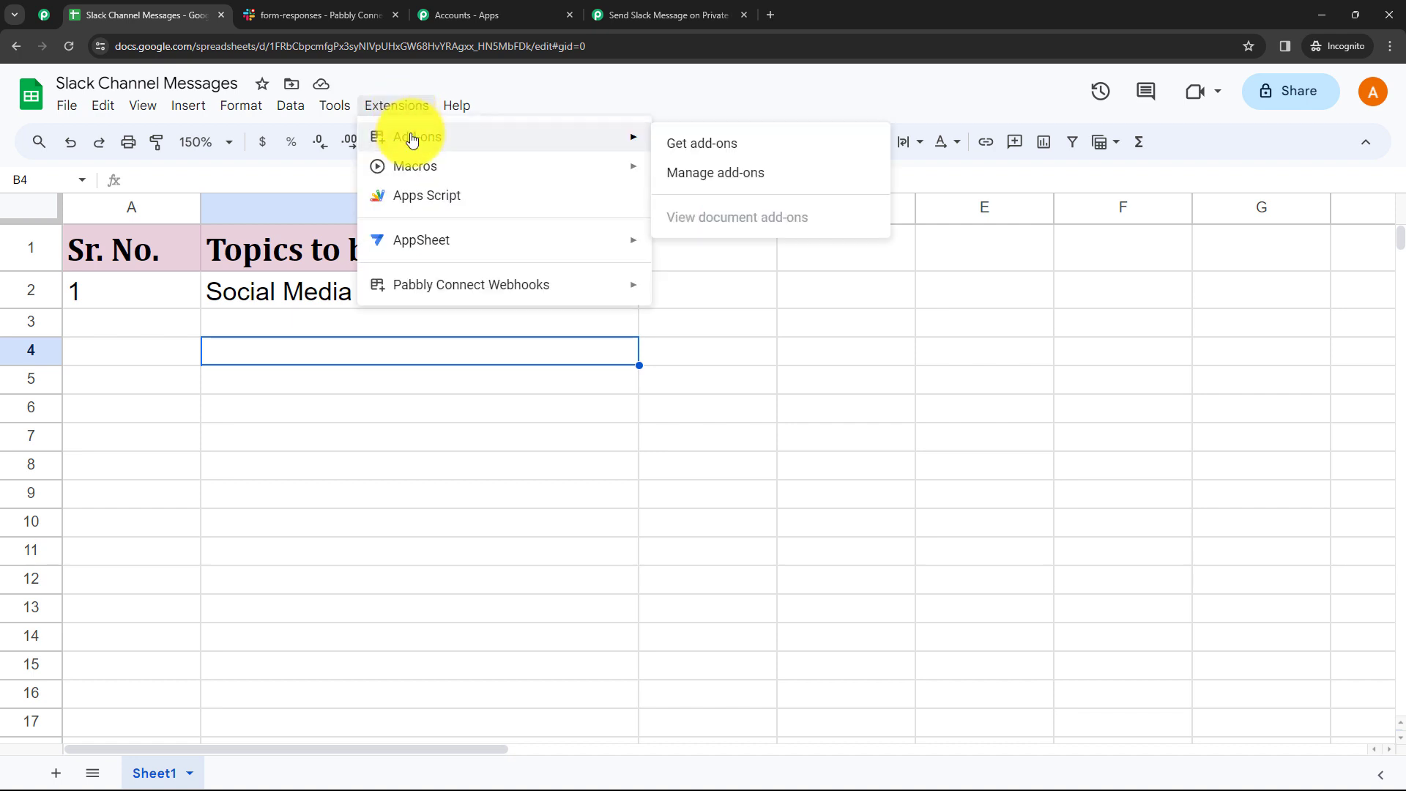
{"action": "left_click", "coordinate": [670, 145]}
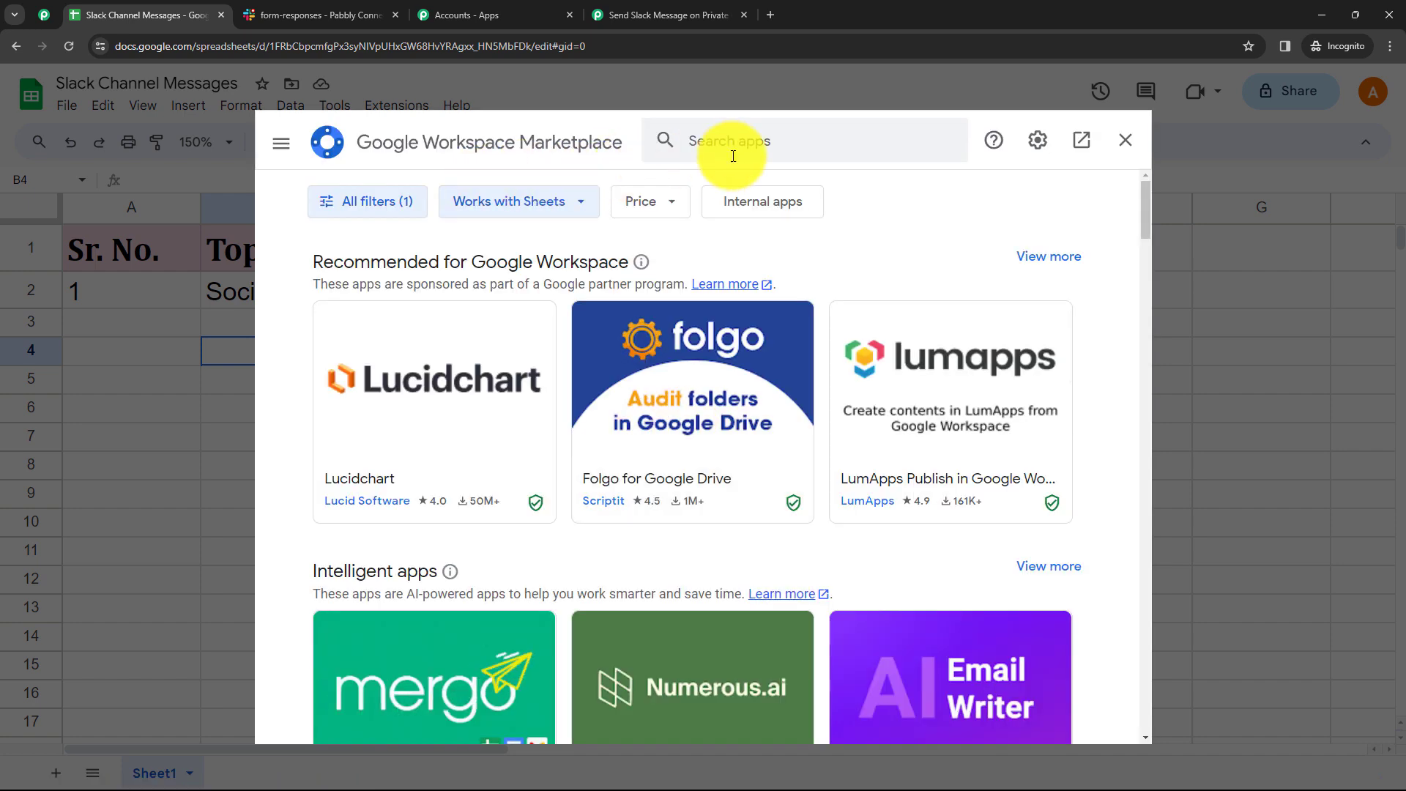
{"action": "left_click", "coordinate": [737, 146]}
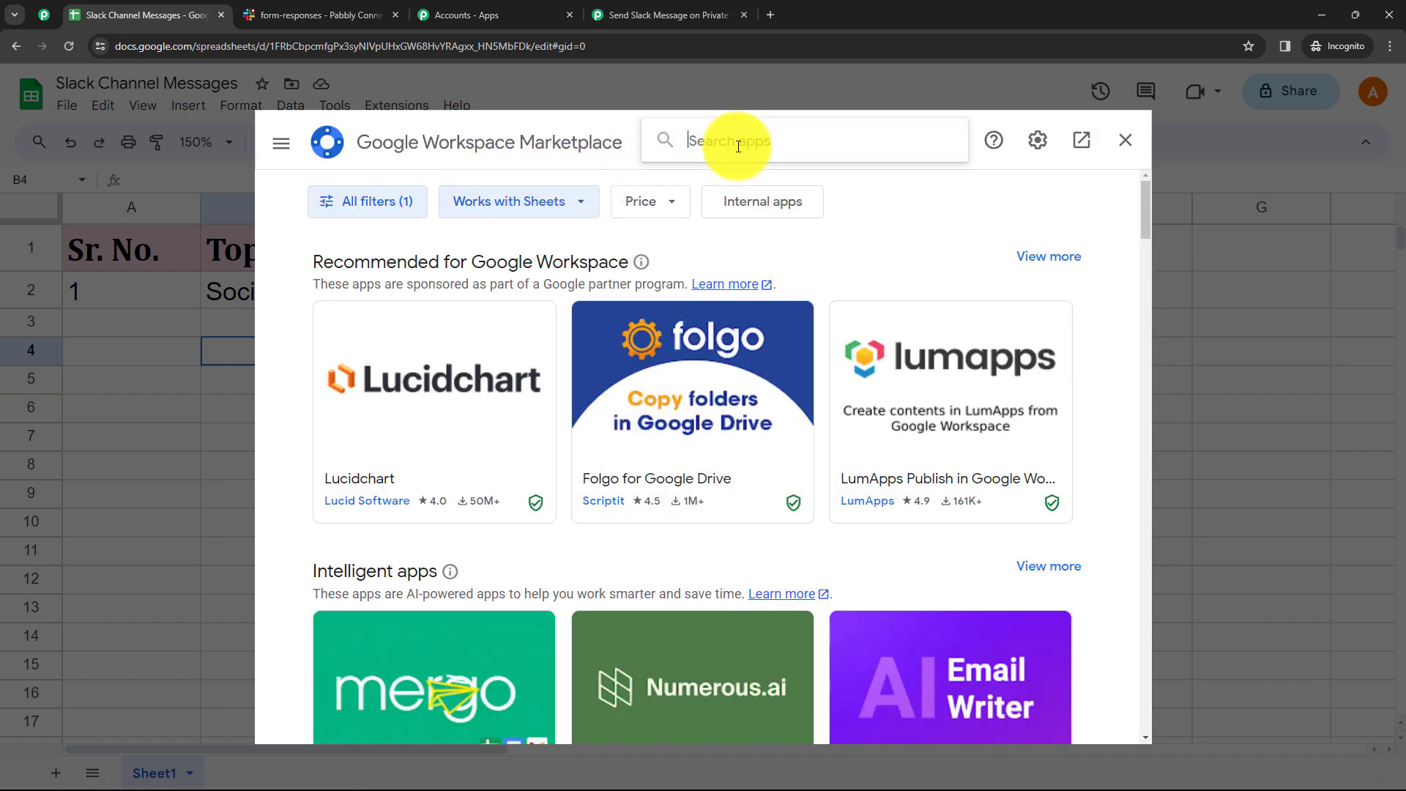
{"action": "type", "text": "Pa"}
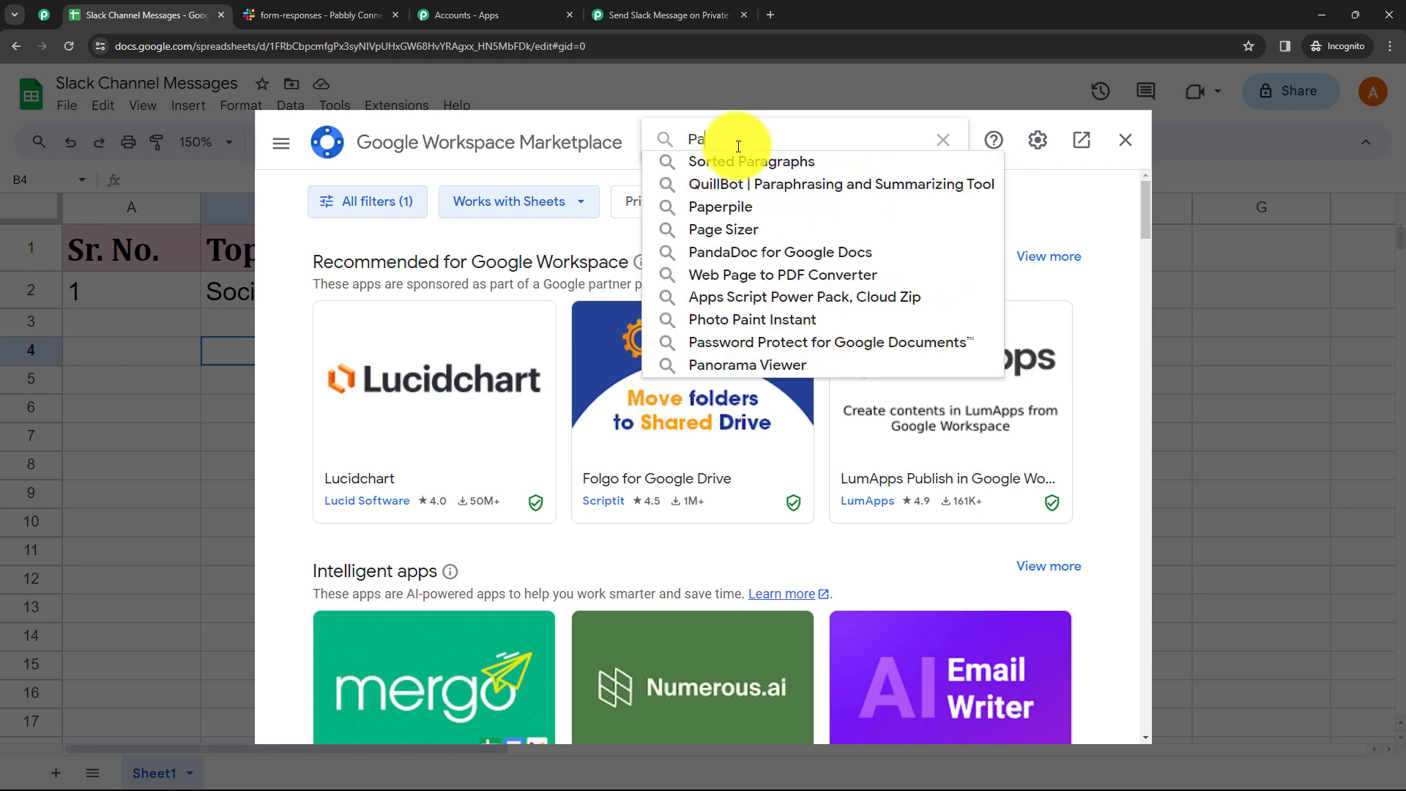
{"action": "type", "text": "bbly"}
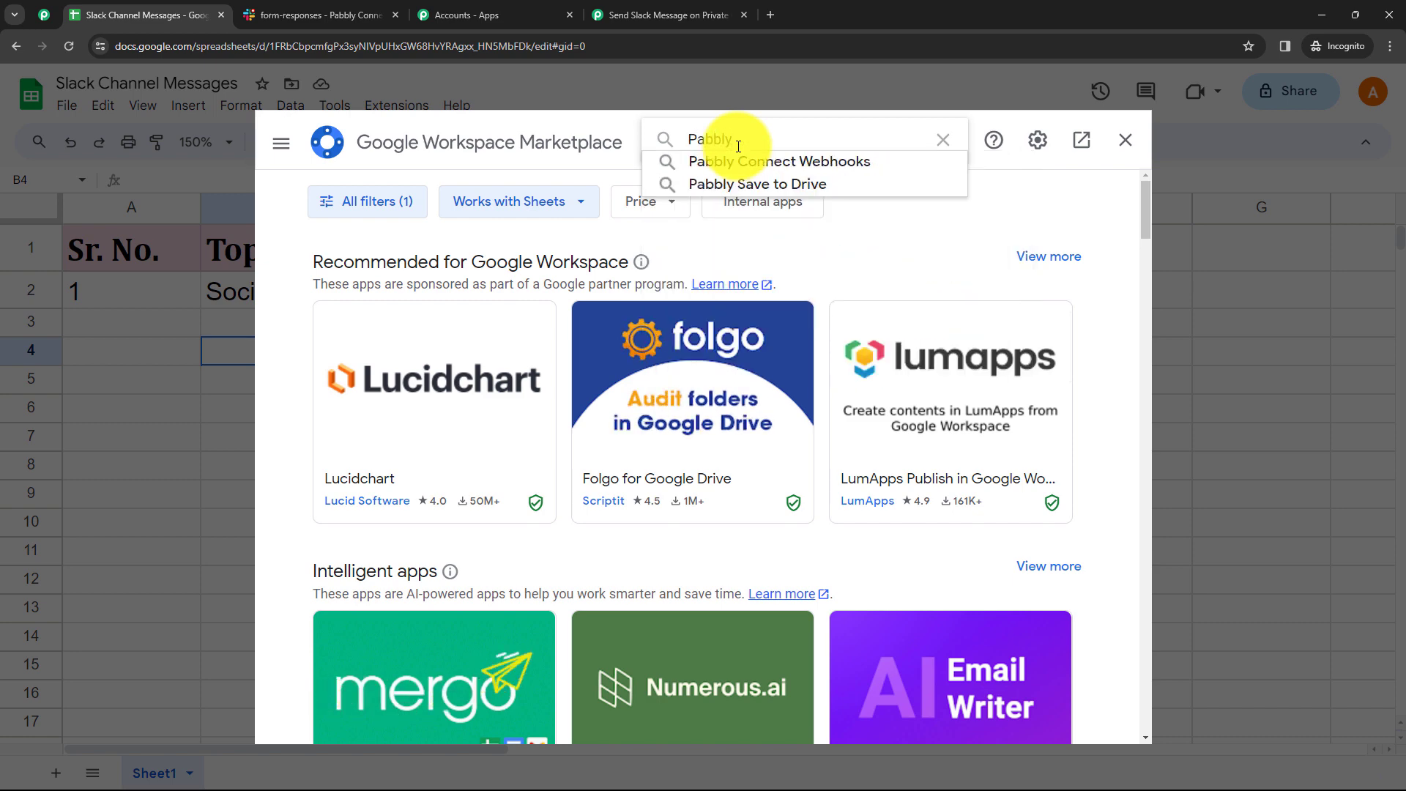
{"action": "left_click", "coordinate": [727, 162]}
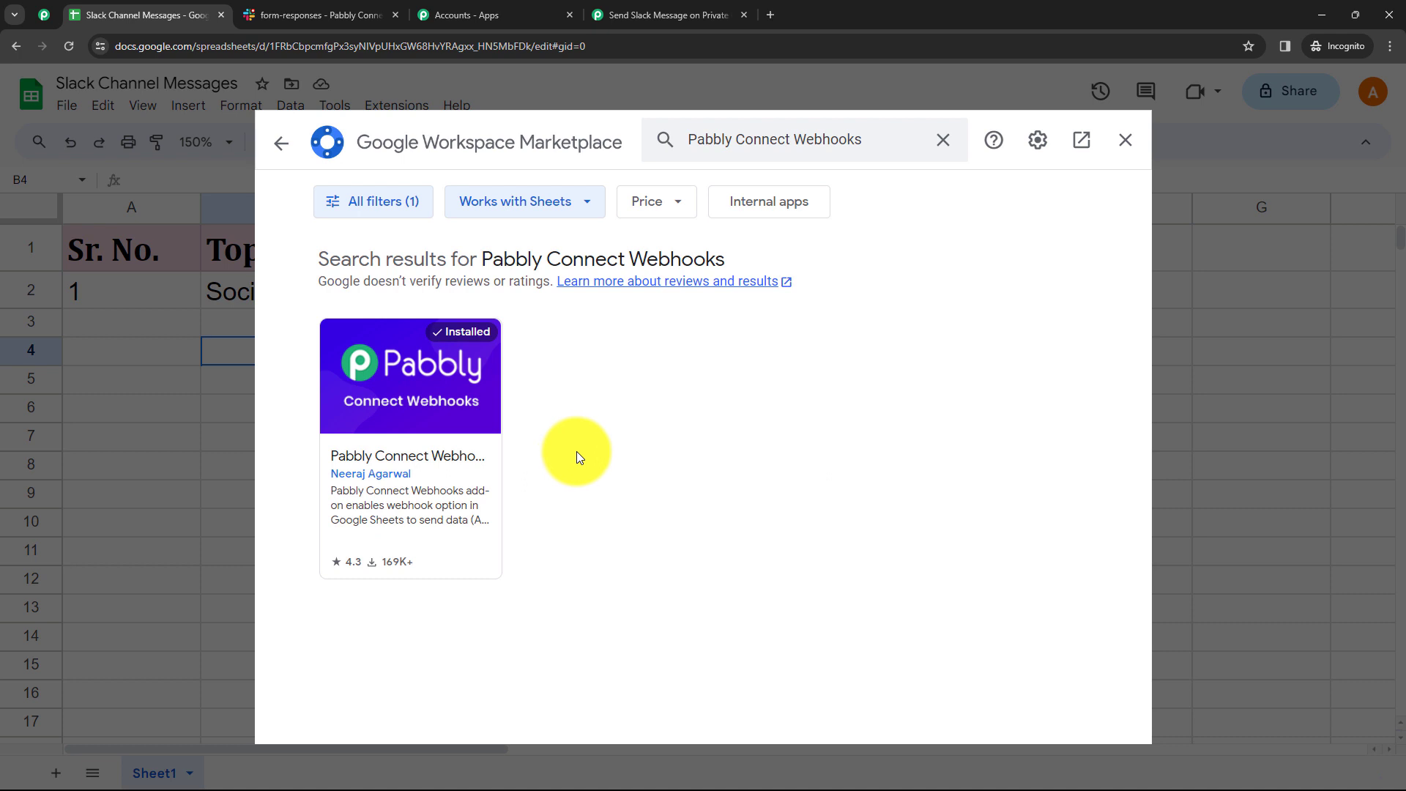
{"action": "left_click", "coordinate": [1123, 141]}
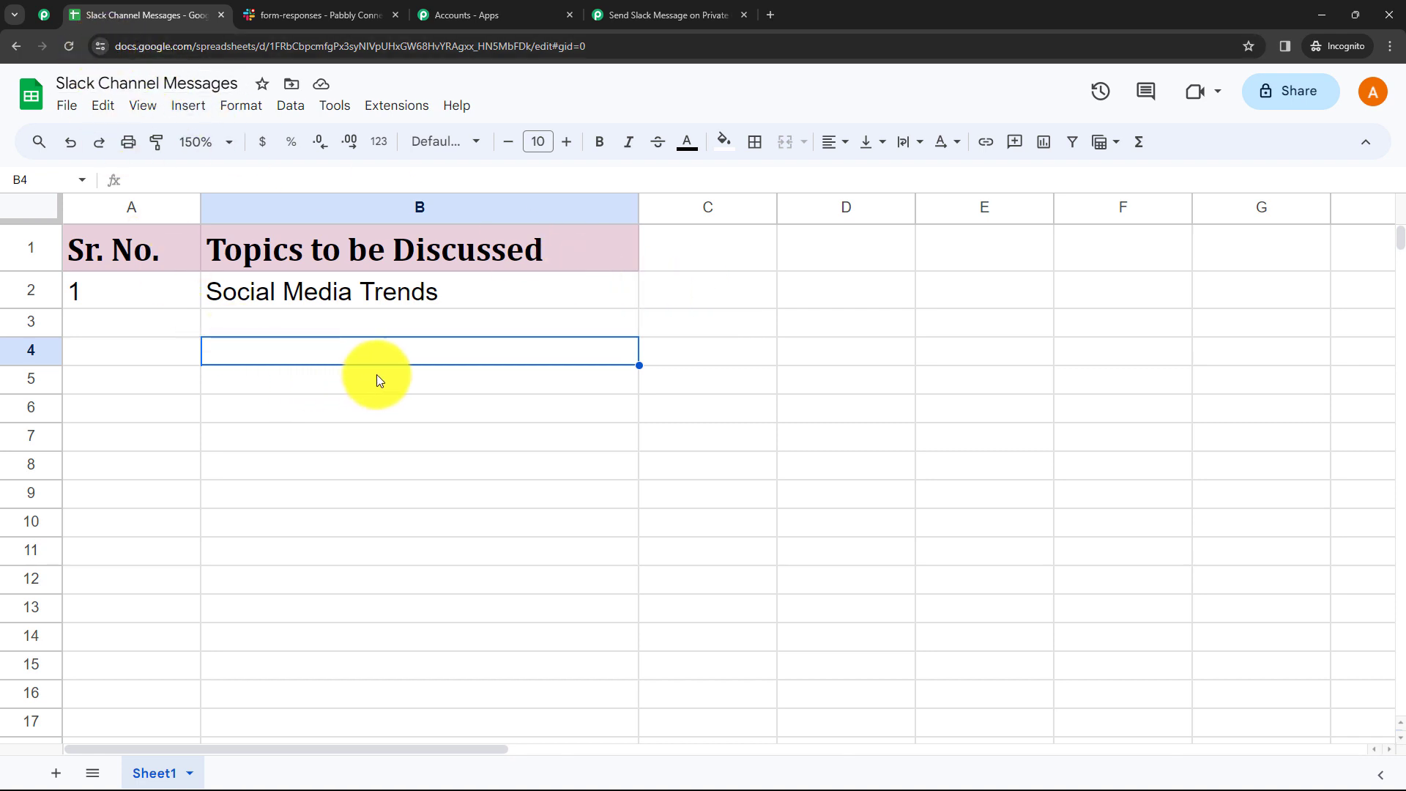
Open the Pabbly Connect Webhooks Initial Setup dialog for Sheet1 and move it to the right.
{"action": "left_click", "coordinate": [394, 108]}
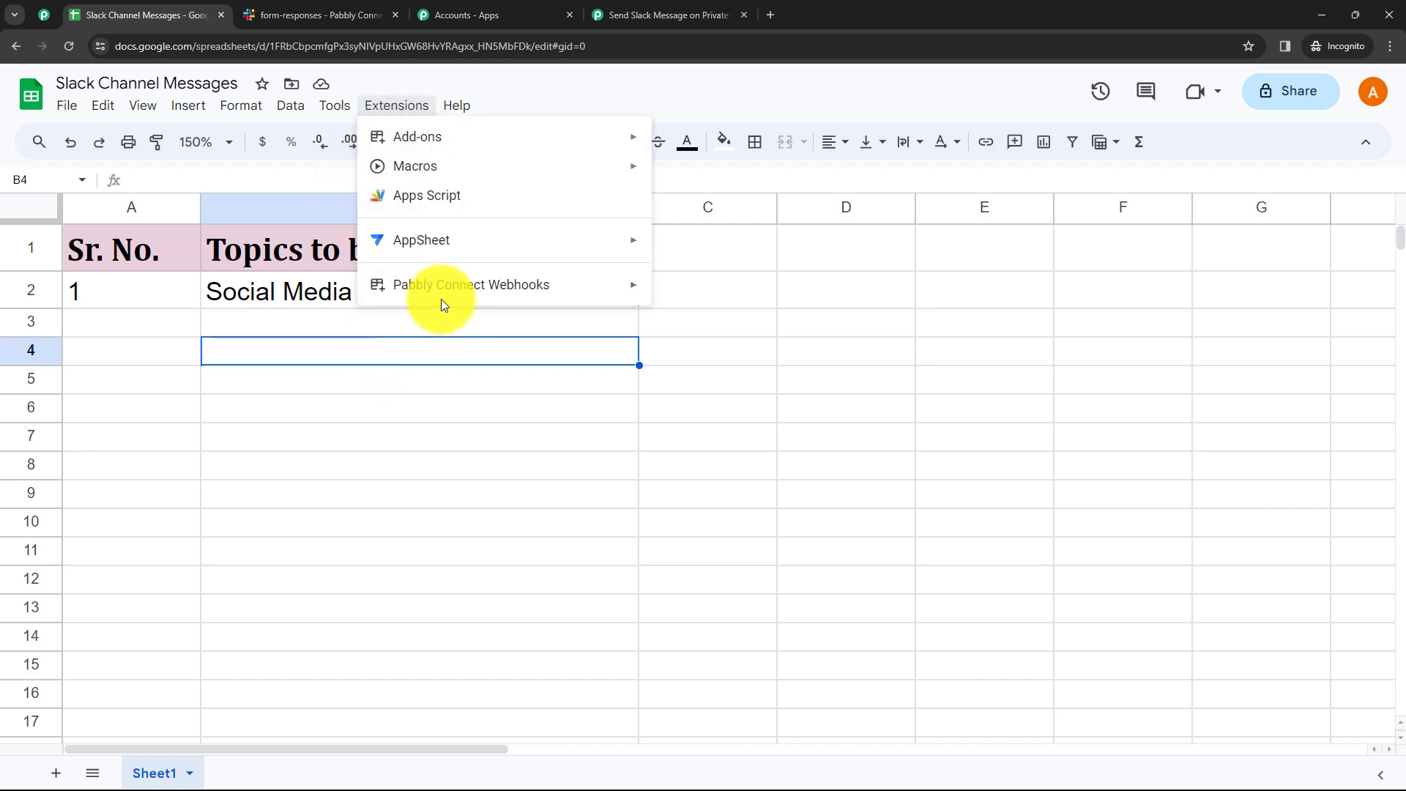
{"action": "mouse_move", "coordinate": [470, 284]}
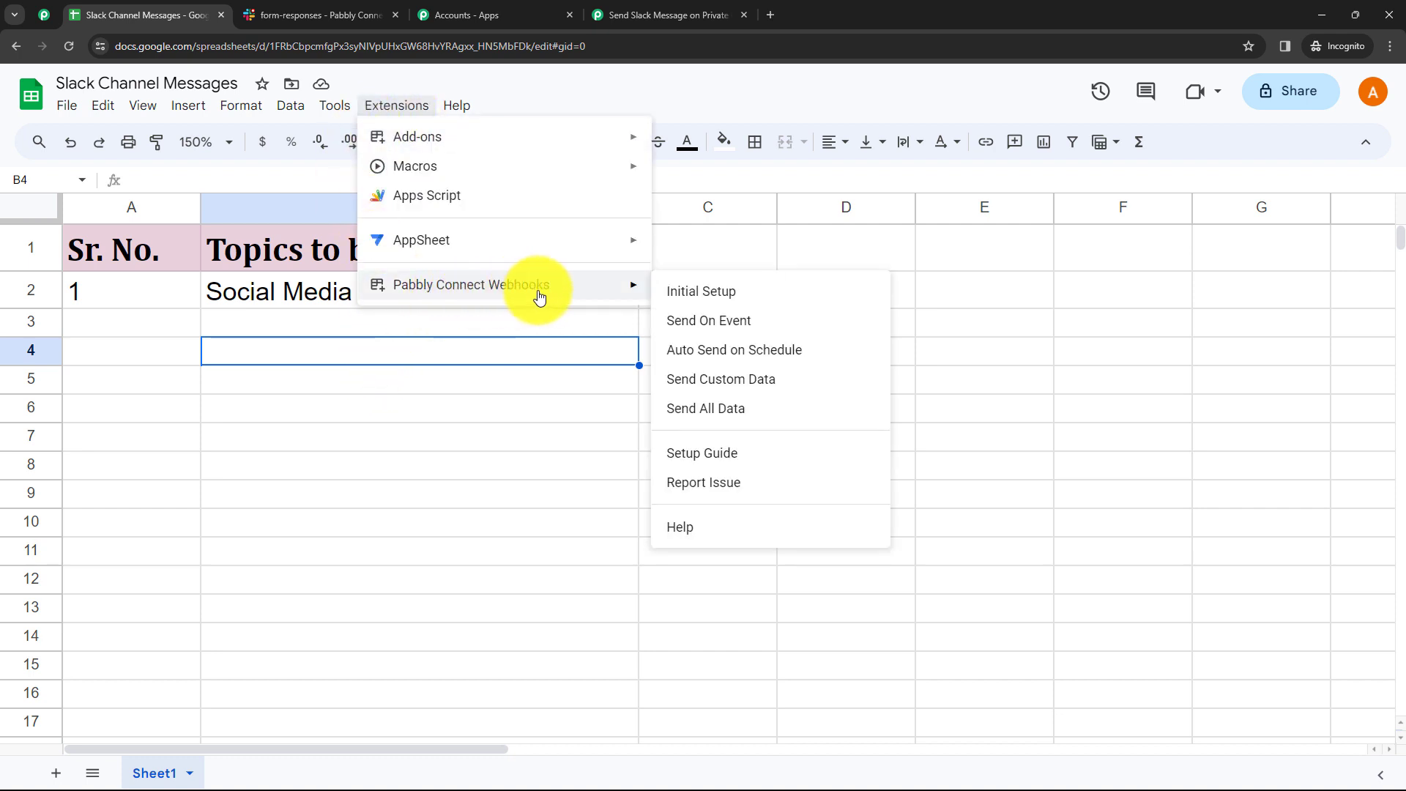
{"action": "left_click", "coordinate": [676, 292]}
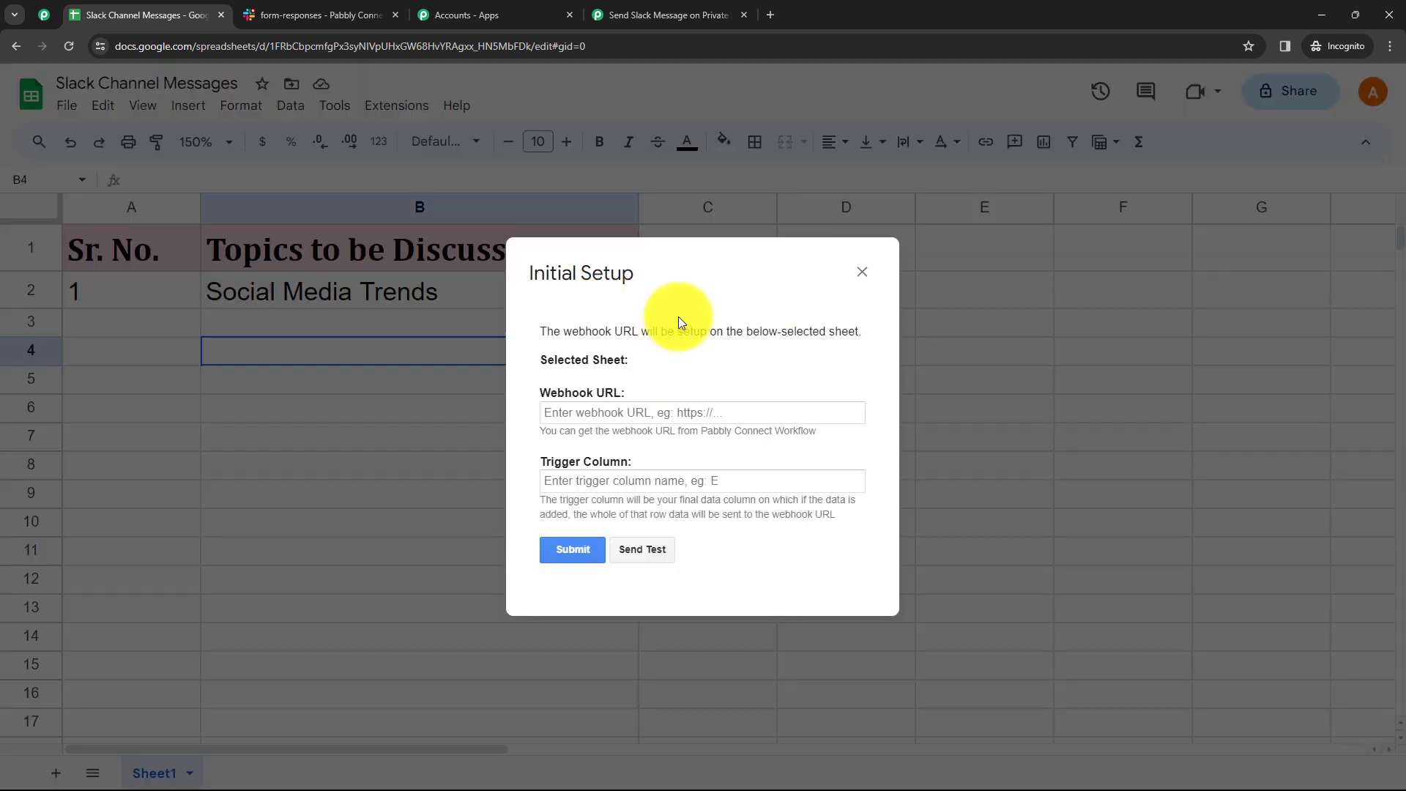
{"action": "left_click_drag", "start_coordinate": [703, 275], "coordinate": [854, 261]}
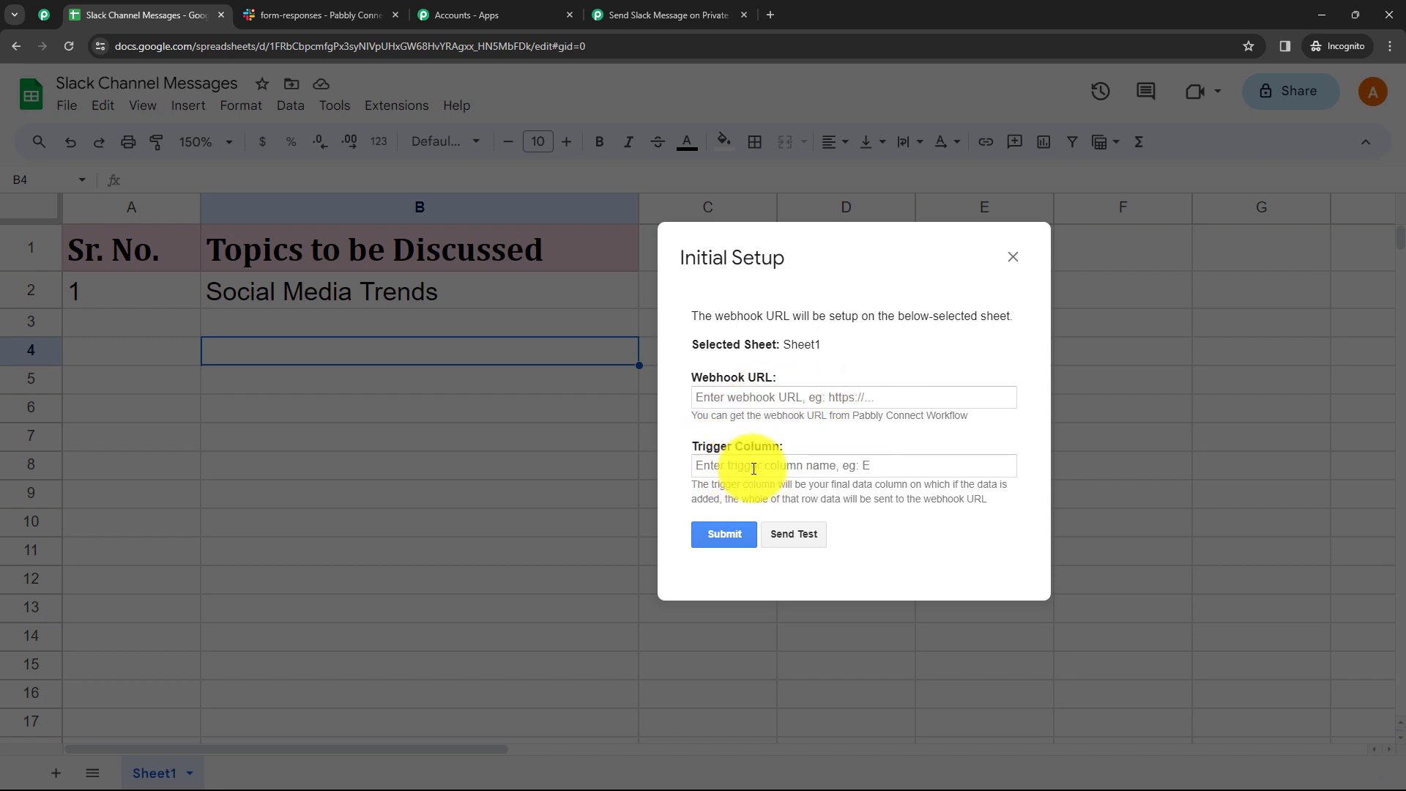
Paste the copied Pabbly webhook URL into the setup's Webhook URL field.
{"action": "left_click", "coordinate": [648, 18]}
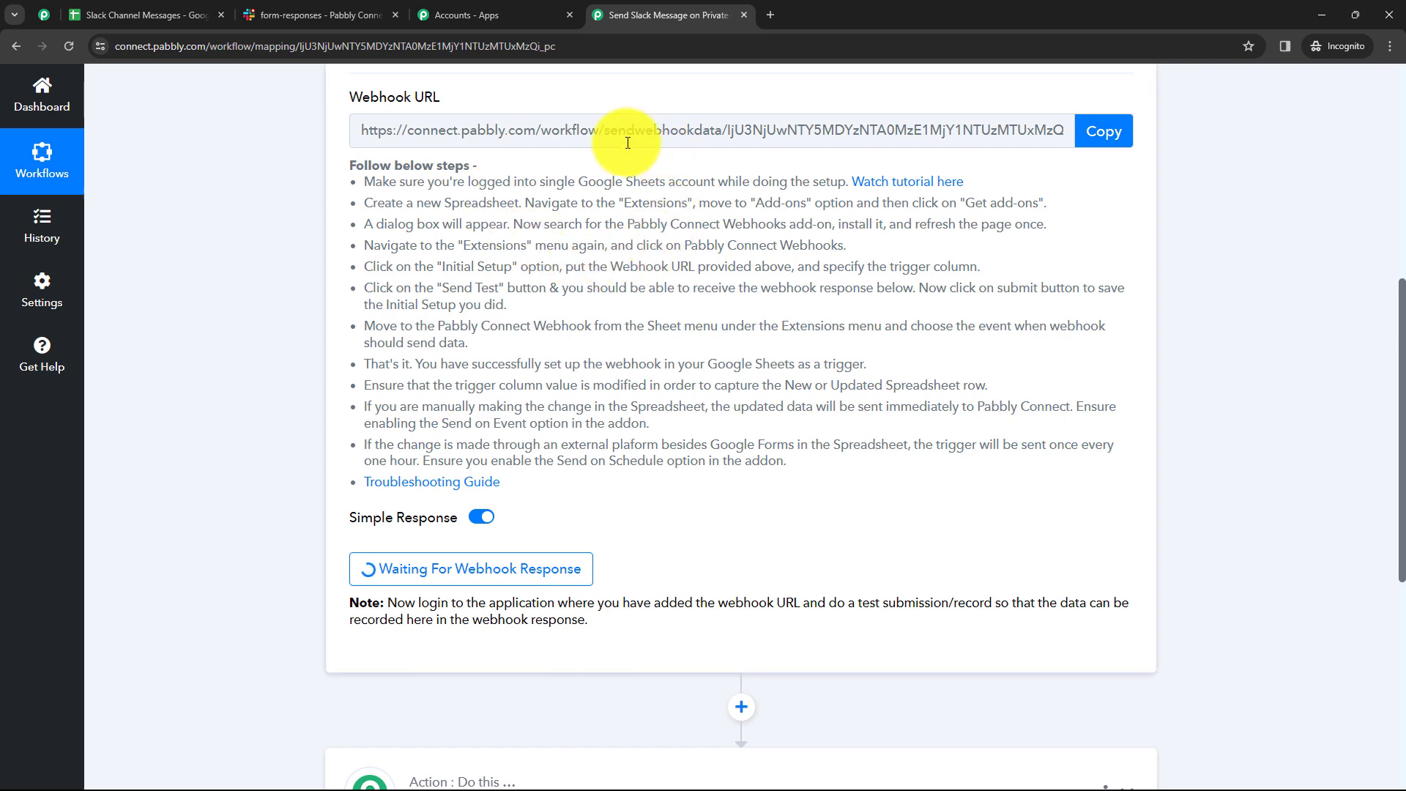
{"action": "left_click", "coordinate": [570, 15]}
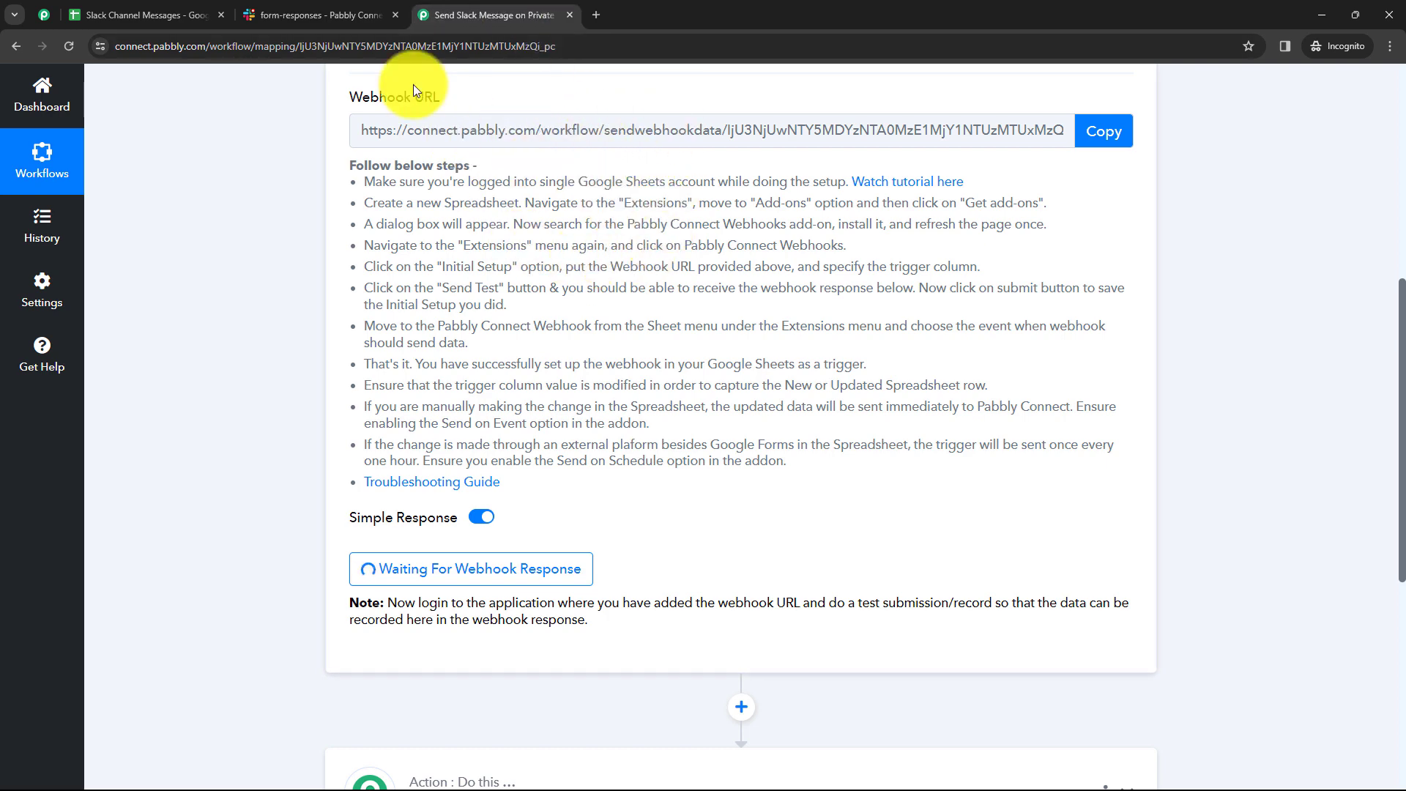
{"action": "left_click", "coordinate": [170, 14]}
{"action": "left_click", "coordinate": [767, 397]}
{"action": "key", "text": "ctrl+v"}
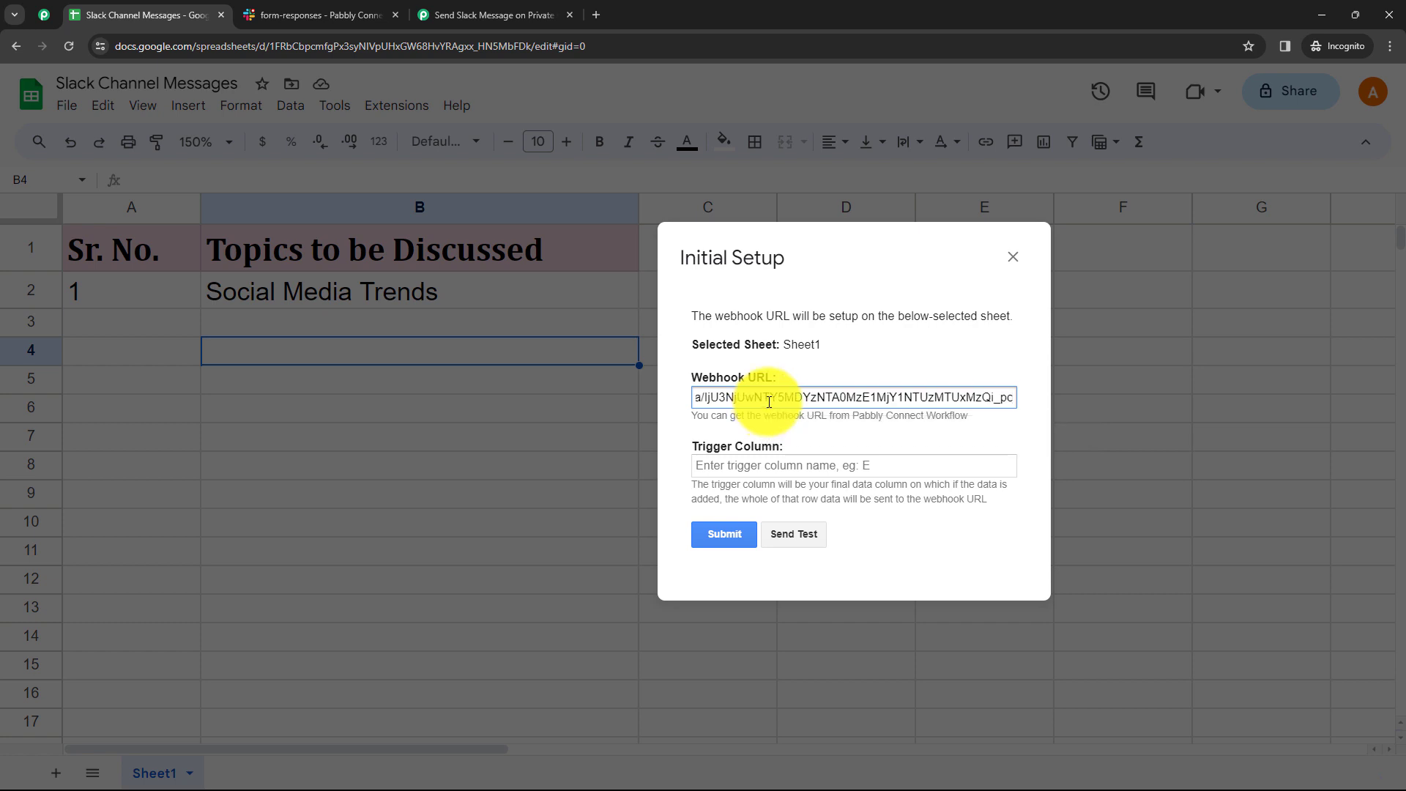
Set trigger column B, send test data, then submit and close the setup dialog.
{"action": "left_click", "coordinate": [760, 466]}
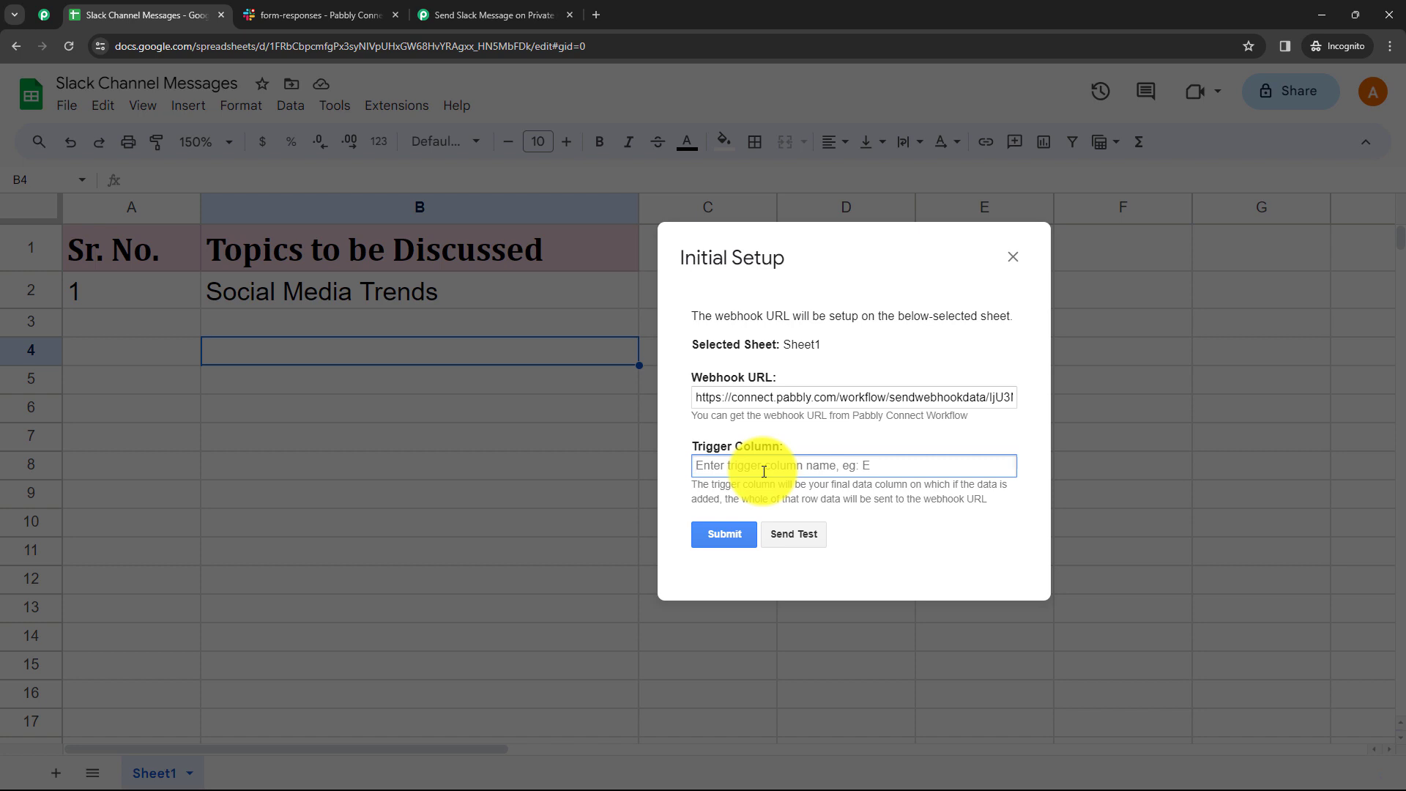
{"action": "type", "text": "B"}
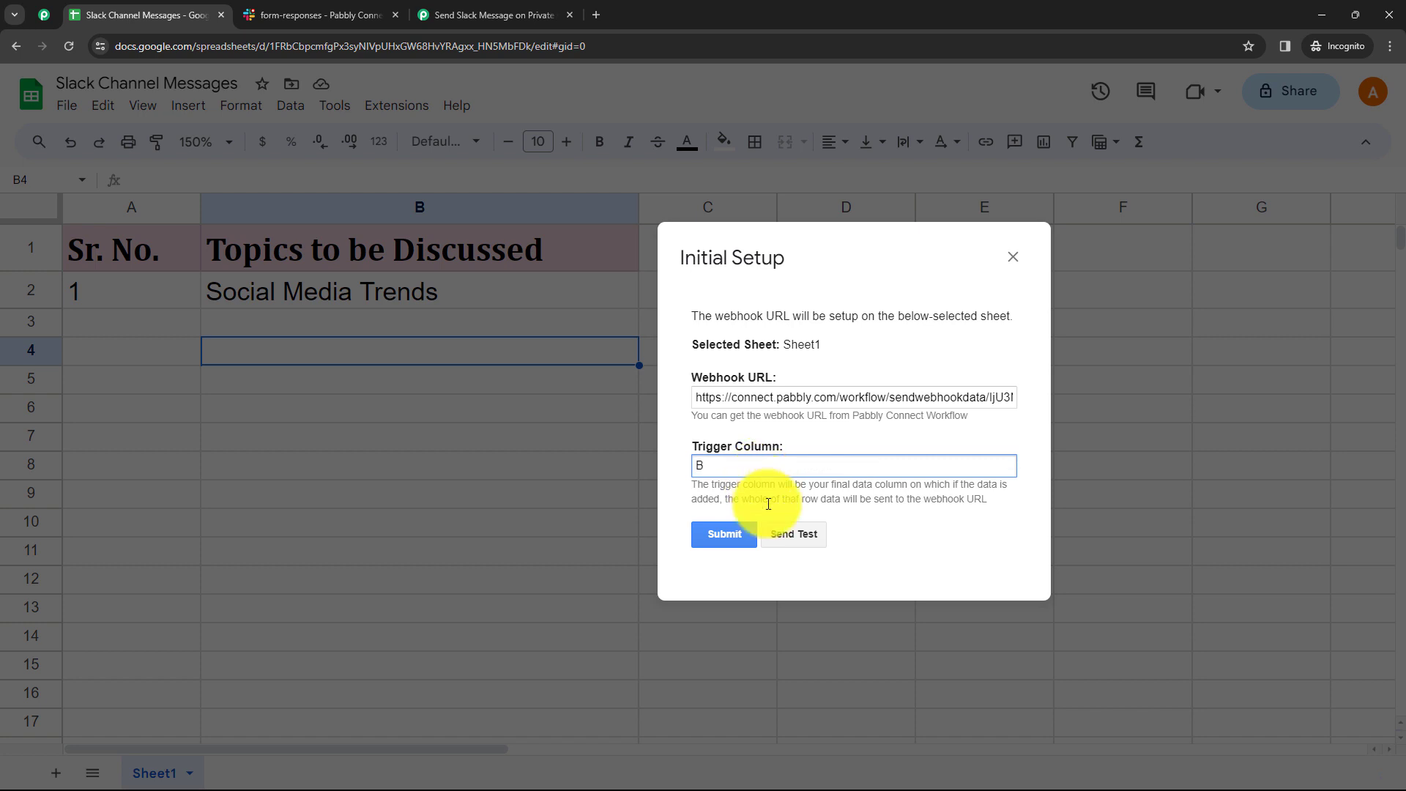
{"action": "left_click", "coordinate": [784, 531]}
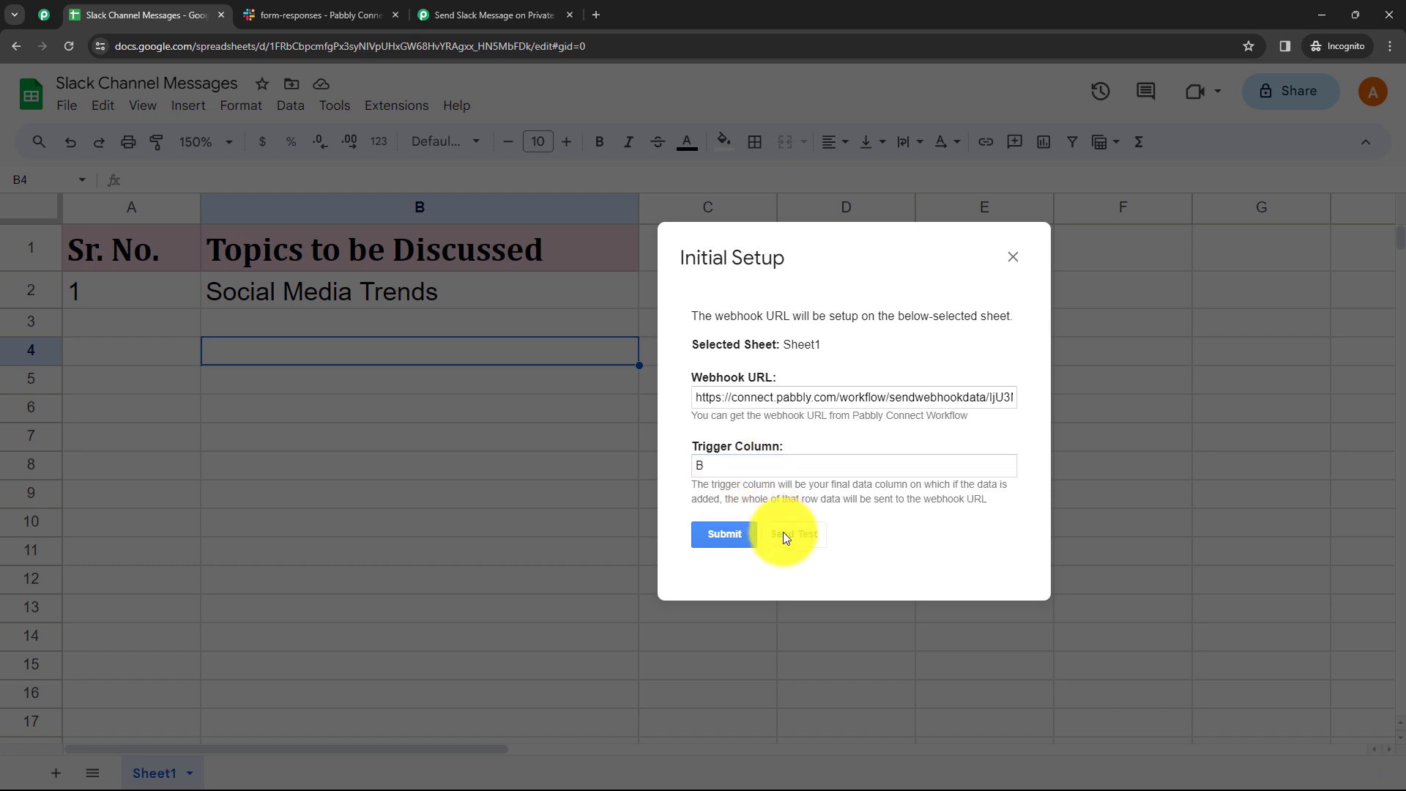
{"action": "scroll", "coordinate": [820, 513], "scroll_direction": "down", "scroll_amount": 1}
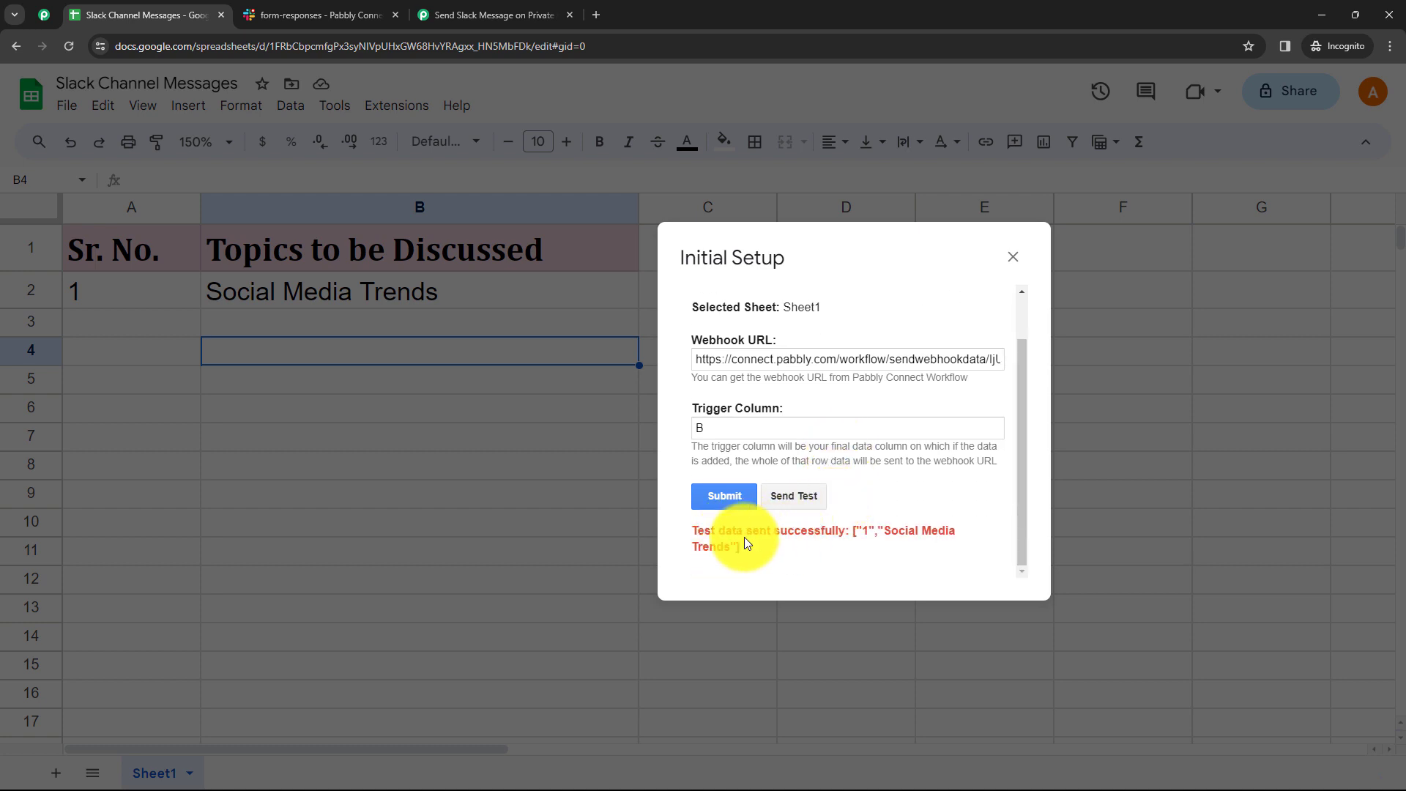
{"action": "left_click", "coordinate": [723, 497]}
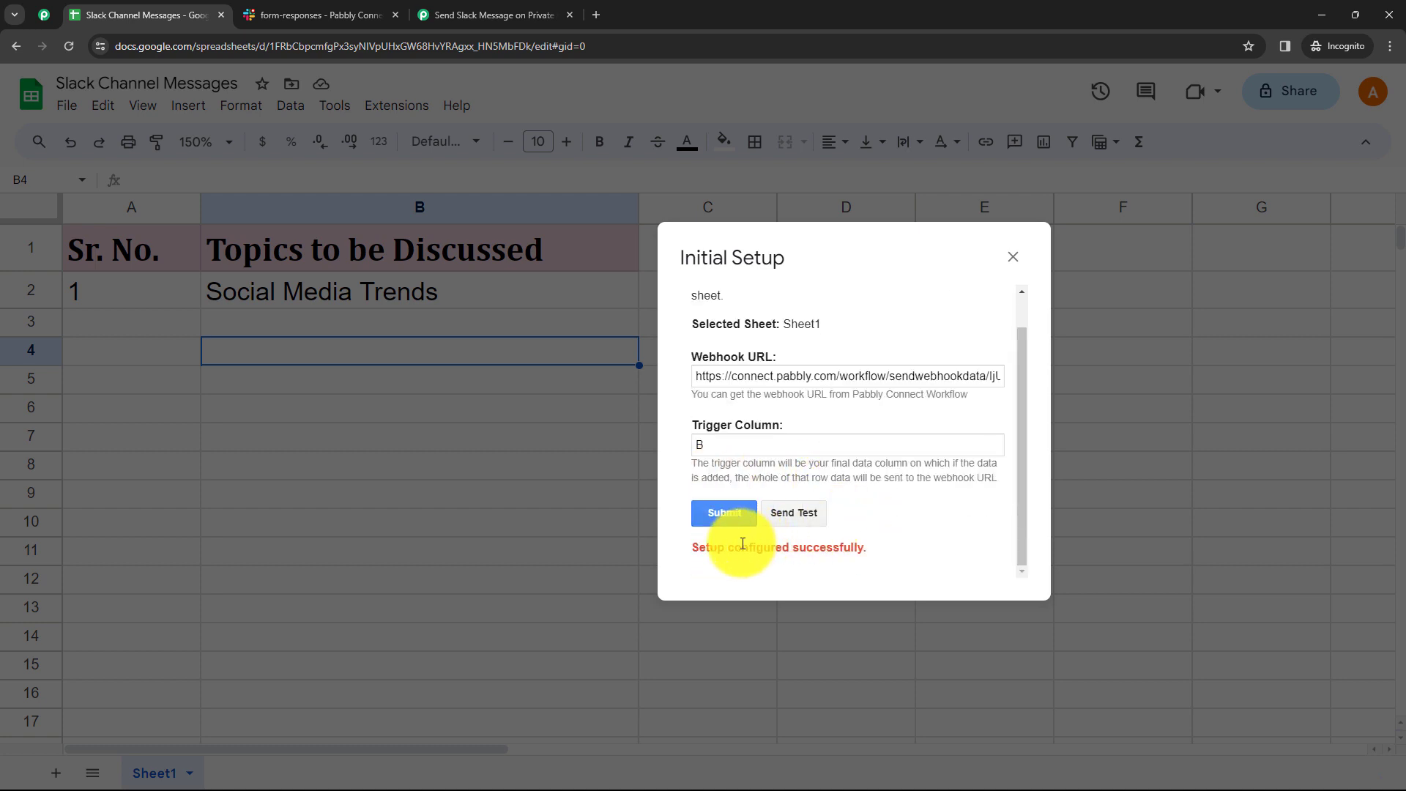
{"action": "left_click", "coordinate": [1011, 258]}
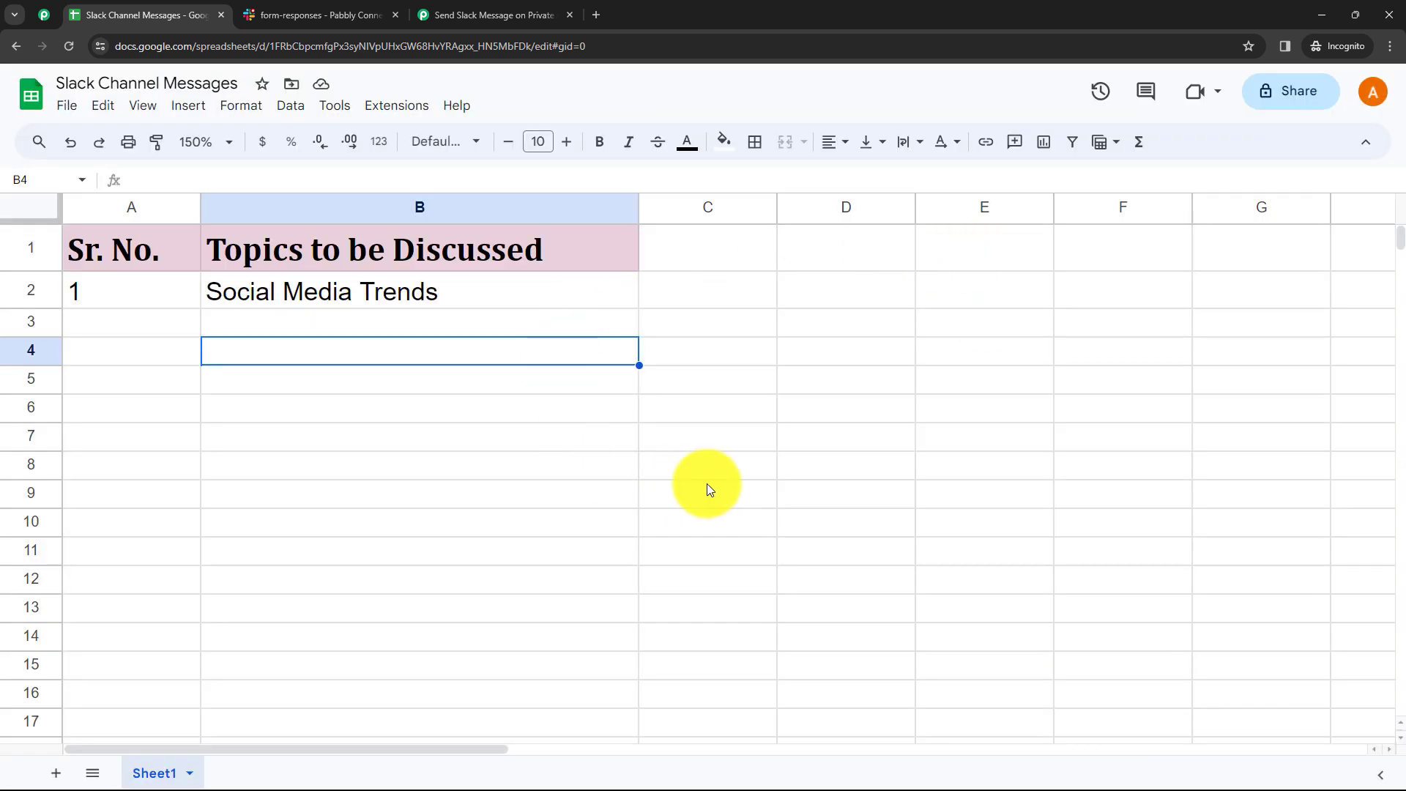
Review the captured response values: TriggerColumn B, Sr. No. 1, Social Media Trends, Sheet1.
{"action": "left_click", "coordinate": [495, 16]}
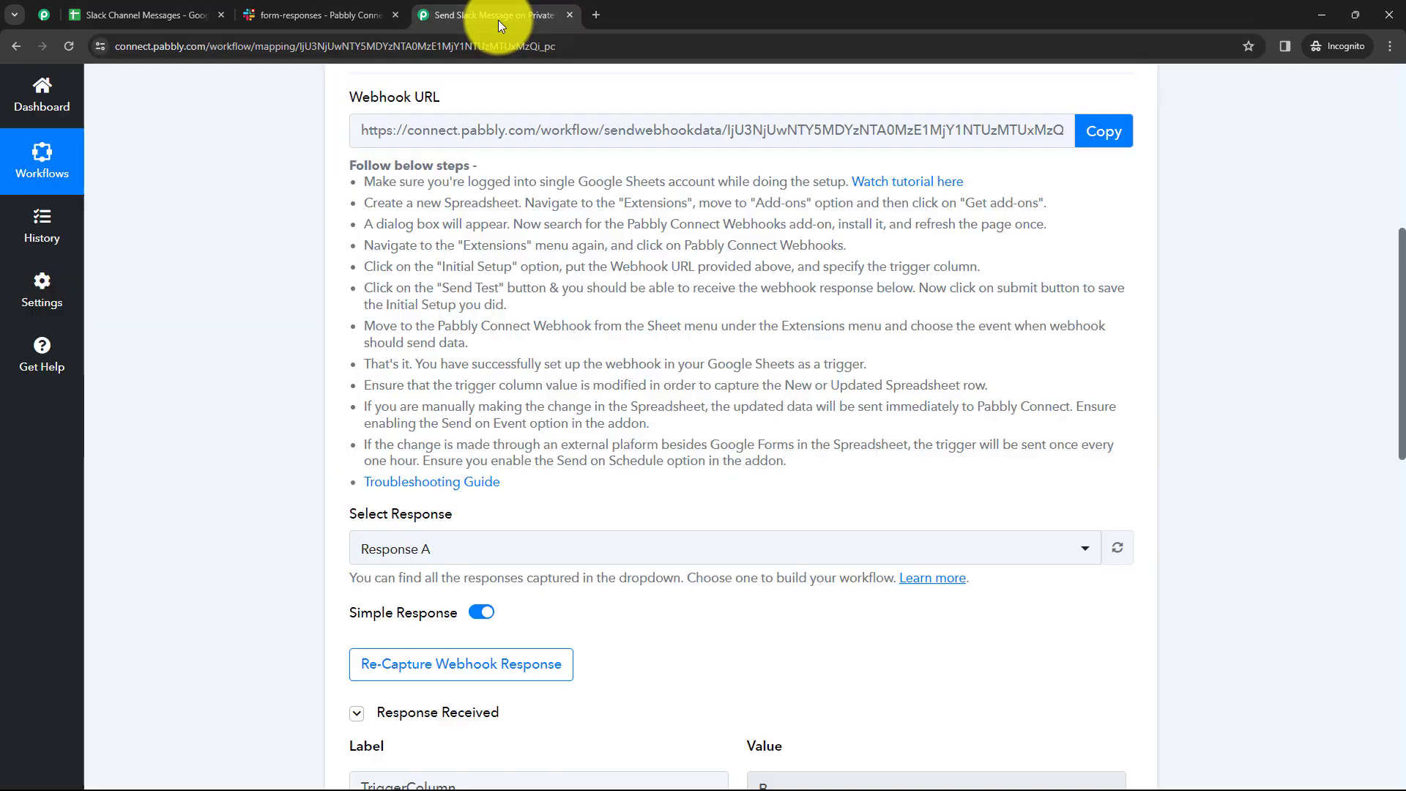
{"action": "scroll", "coordinate": [734, 406], "scroll_direction": "down", "scroll_amount": 4}
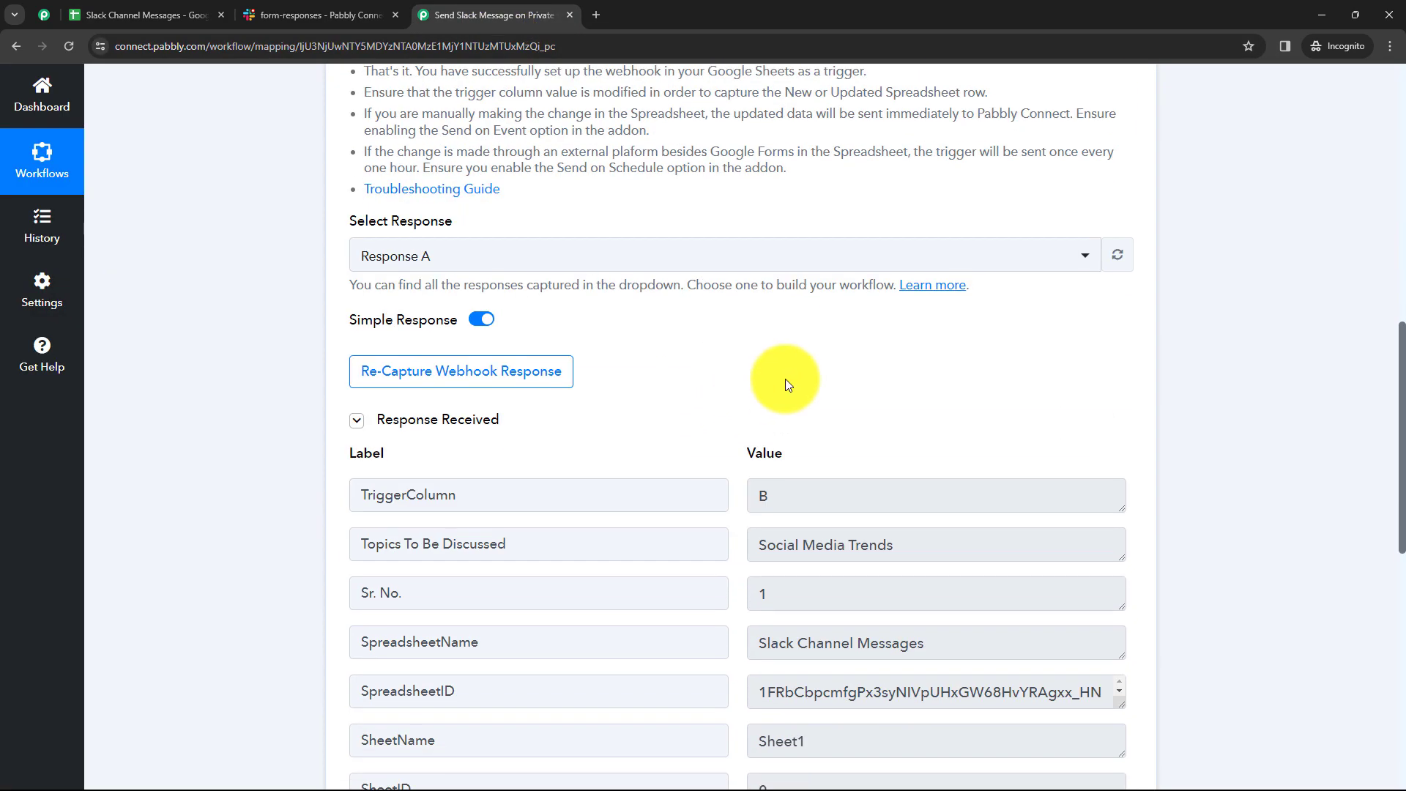
{"action": "scroll", "coordinate": [785, 385], "scroll_direction": "down", "scroll_amount": 2}
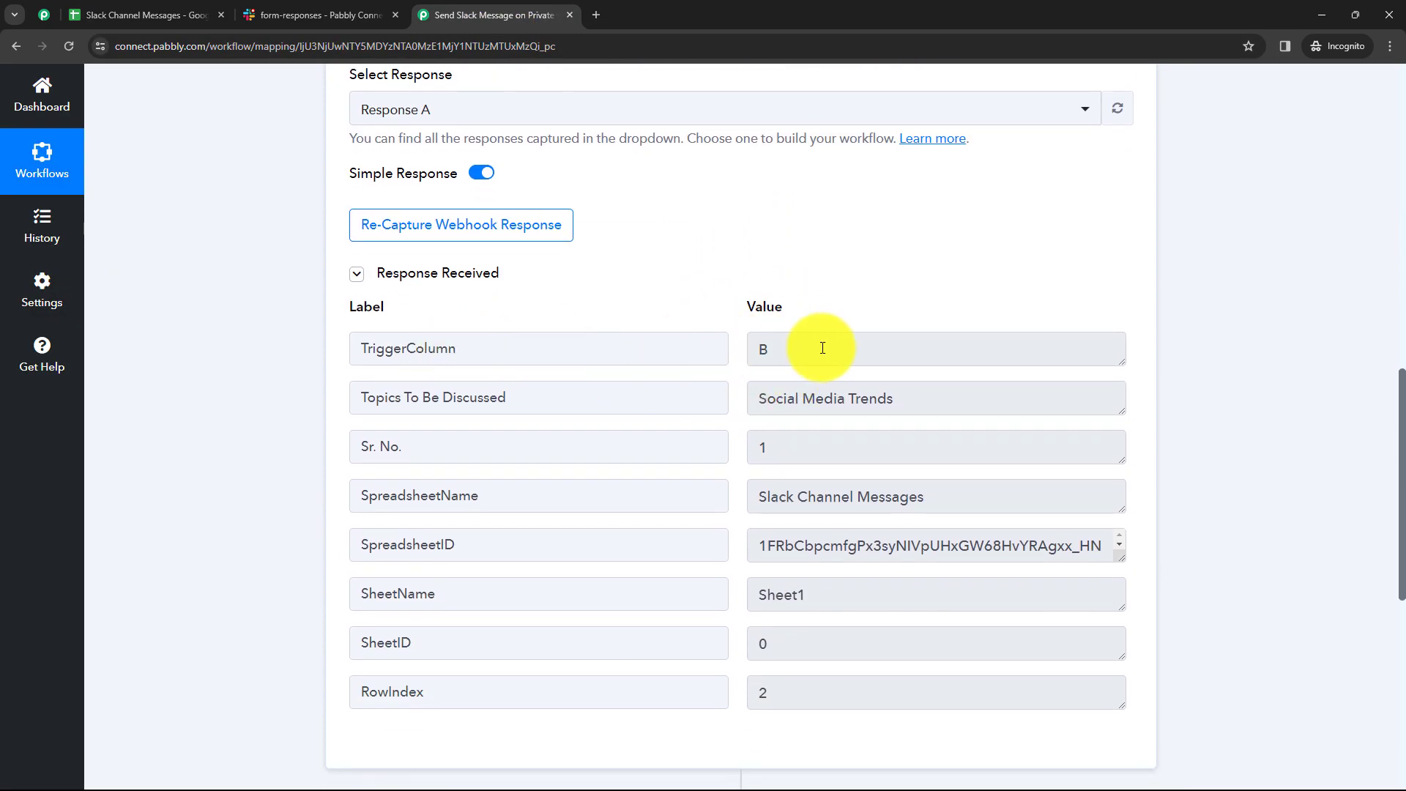
{"action": "left_click_drag", "start_coordinate": [823, 348], "coordinate": [740, 353]}
{"action": "left_click", "coordinate": [675, 393]}
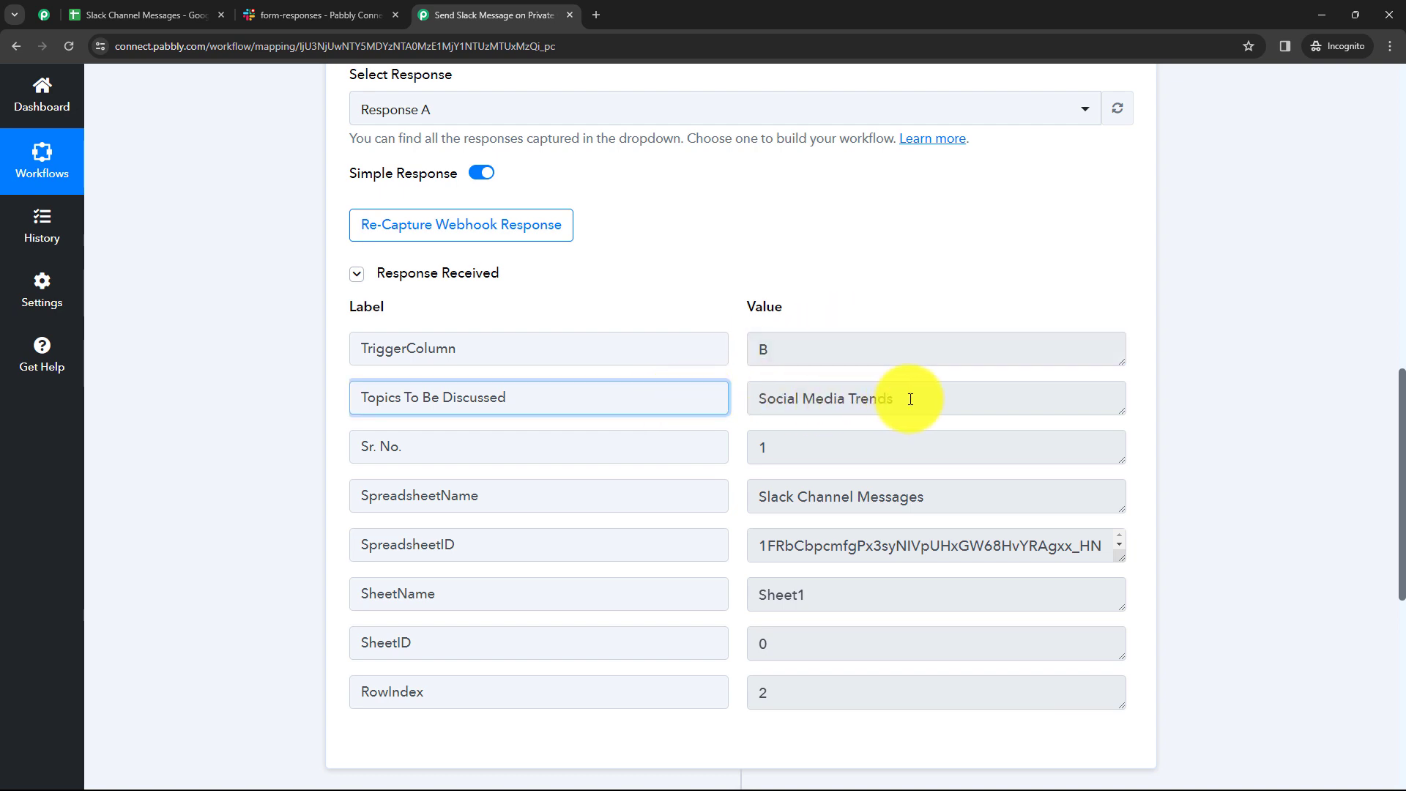
{"action": "left_click_drag", "start_coordinate": [902, 399], "coordinate": [740, 419]}
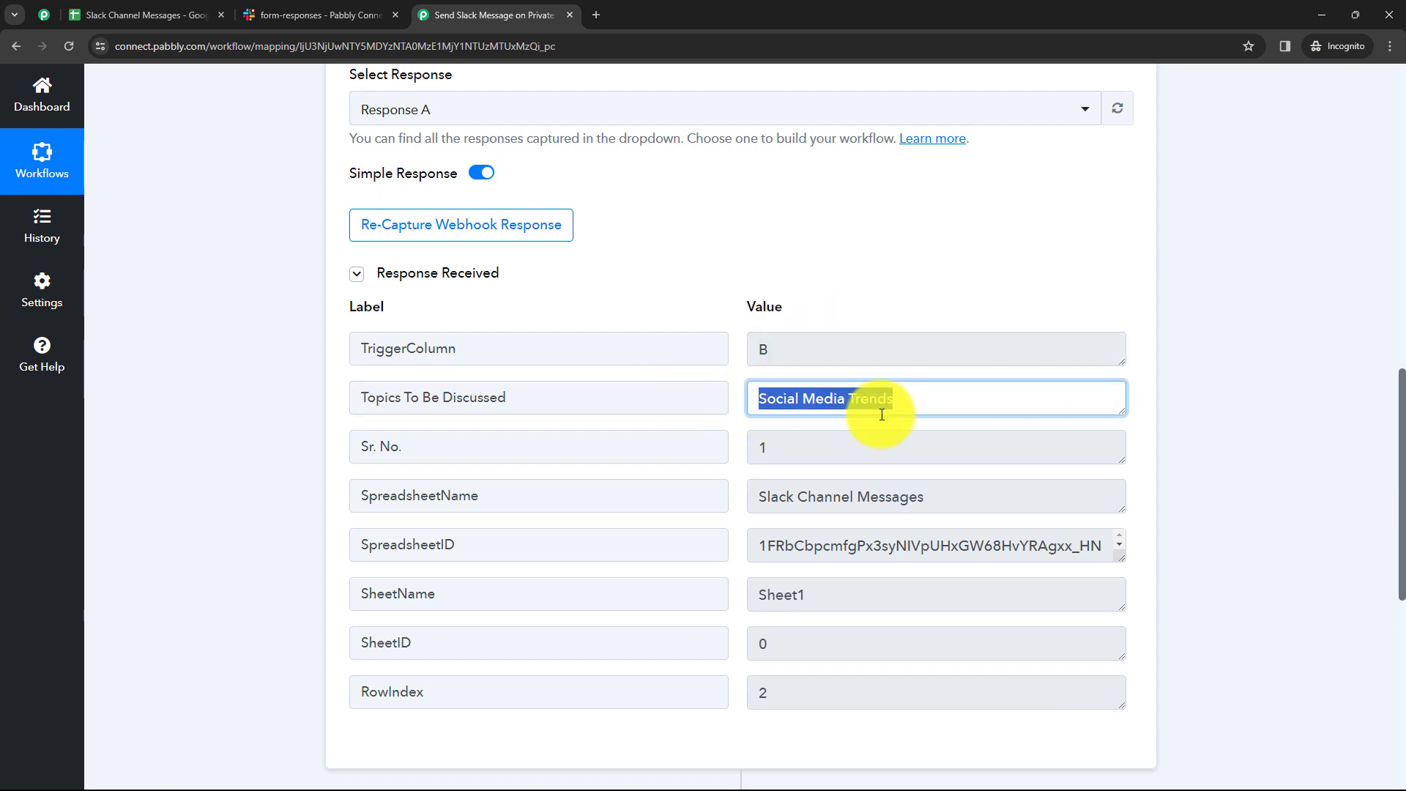
{"action": "left_click_drag", "start_coordinate": [803, 449], "coordinate": [754, 447]}
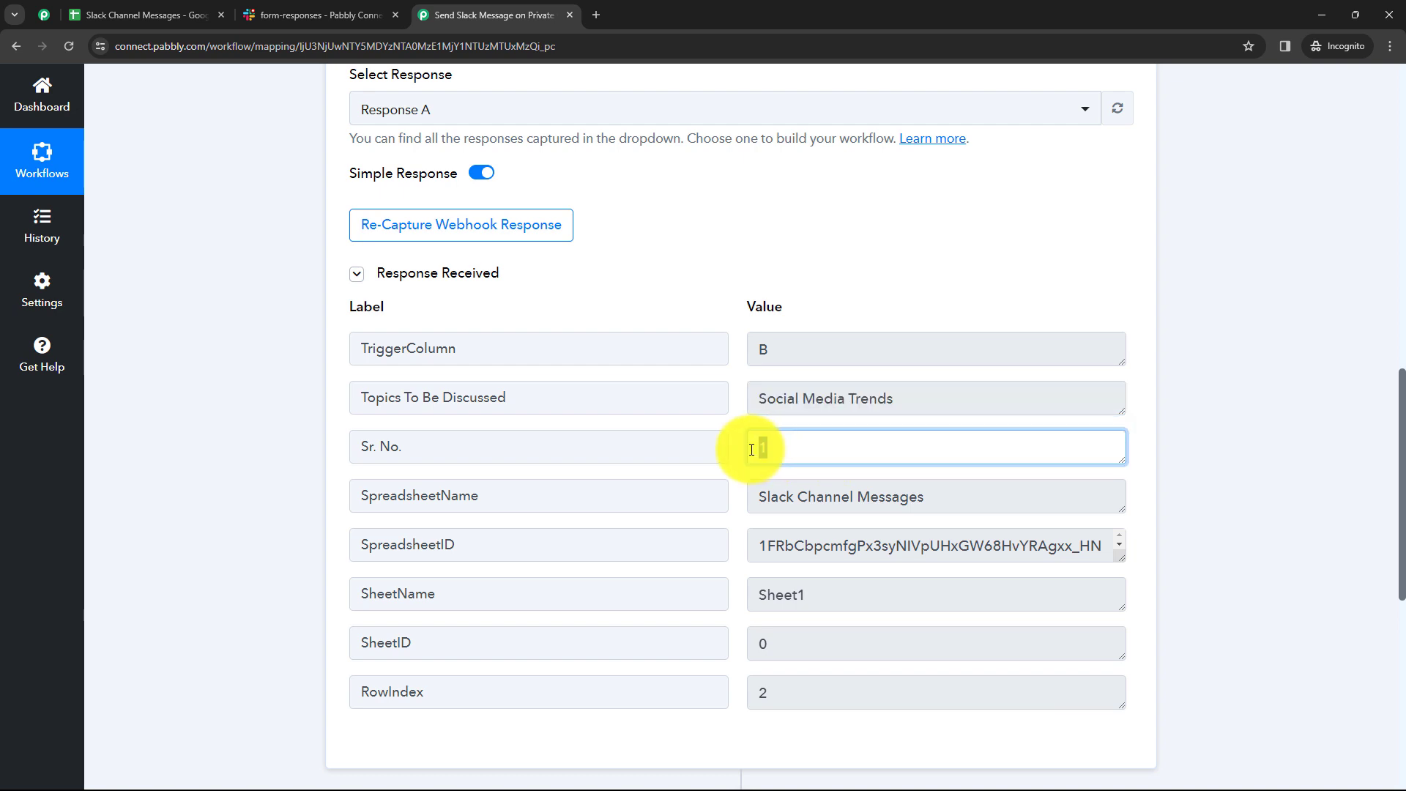
{"action": "left_click", "coordinate": [959, 499]}
{"action": "left_click_drag", "start_coordinate": [958, 500], "coordinate": [761, 498]}
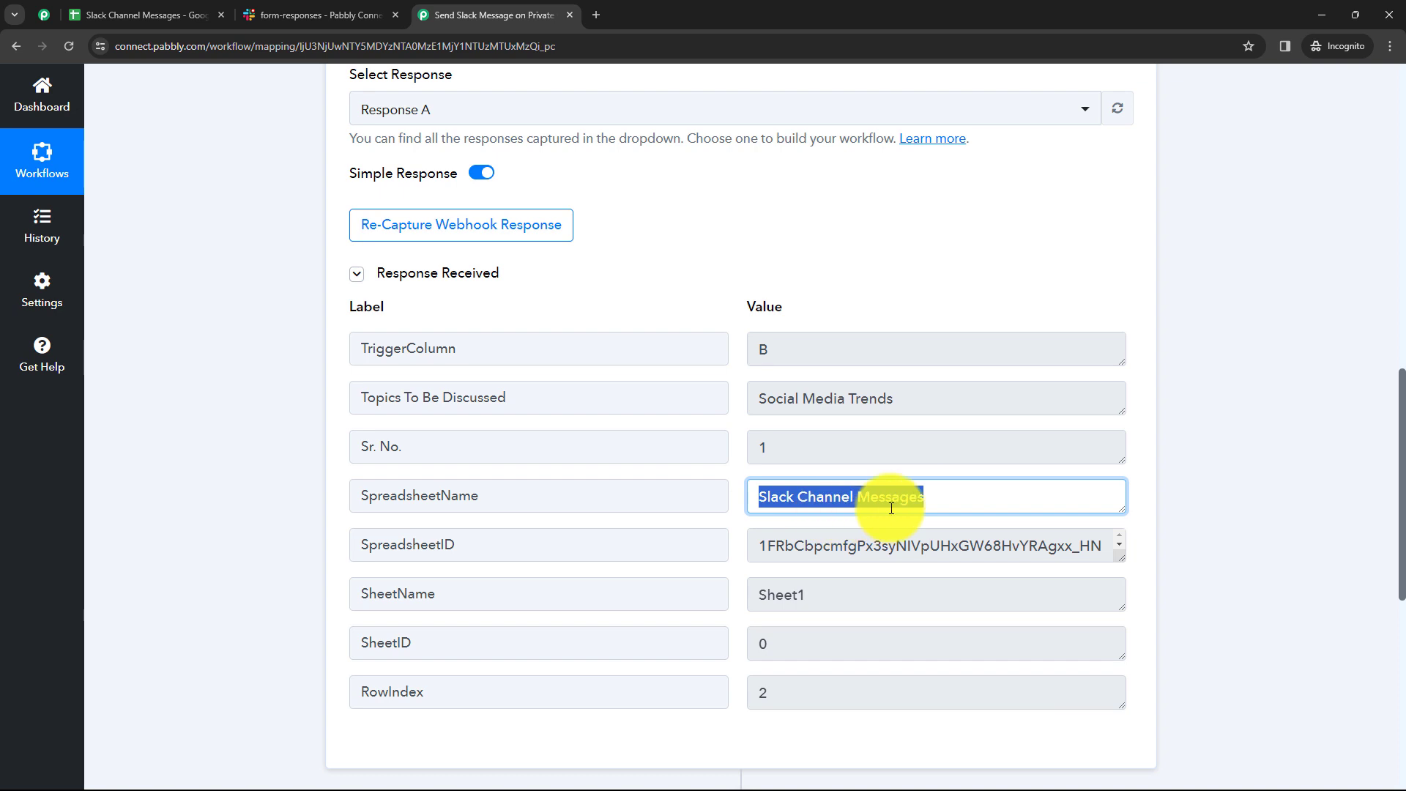
{"action": "left_click_drag", "start_coordinate": [826, 595], "coordinate": [755, 597]}
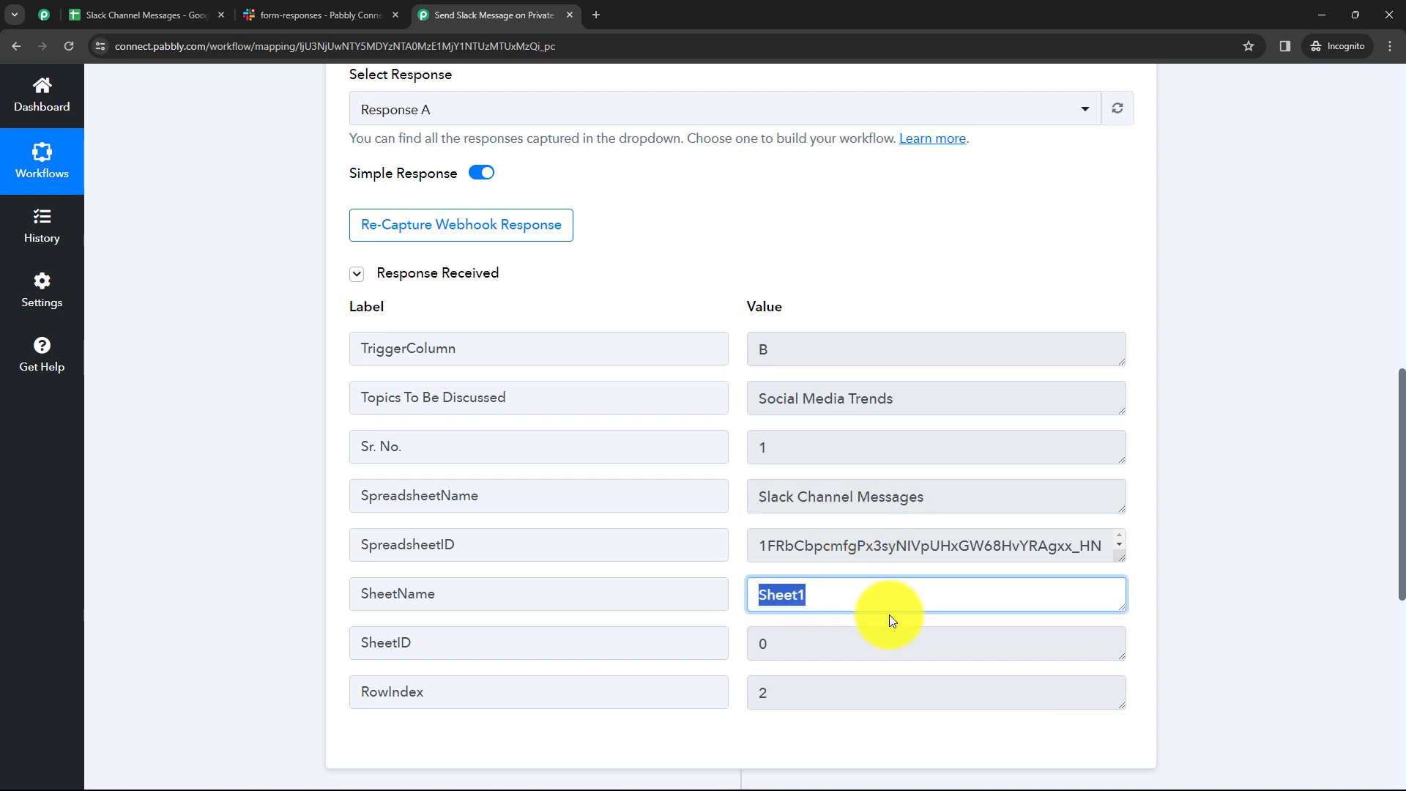
{"action": "left_click", "coordinate": [914, 258]}
Collapse the Google Sheets trigger step to reveal the empty action step.
{"action": "scroll", "coordinate": [913, 255], "scroll_direction": "up", "scroll_amount": 3}
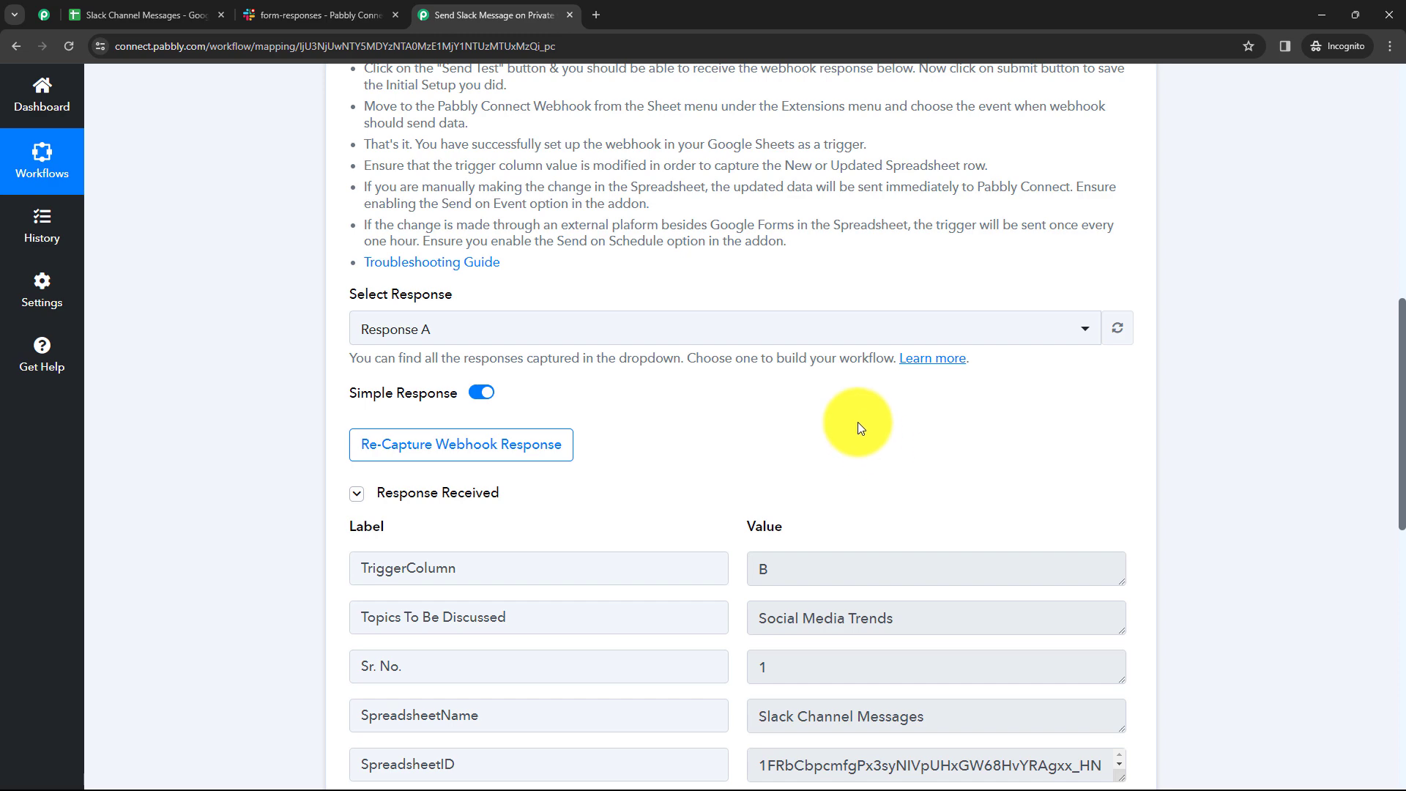
{"action": "scroll", "coordinate": [858, 421], "scroll_direction": "up", "scroll_amount": 2}
{"action": "scroll", "coordinate": [858, 422], "scroll_direction": "up", "scroll_amount": 3}
{"action": "scroll", "coordinate": [858, 422], "scroll_direction": "up", "scroll_amount": 1}
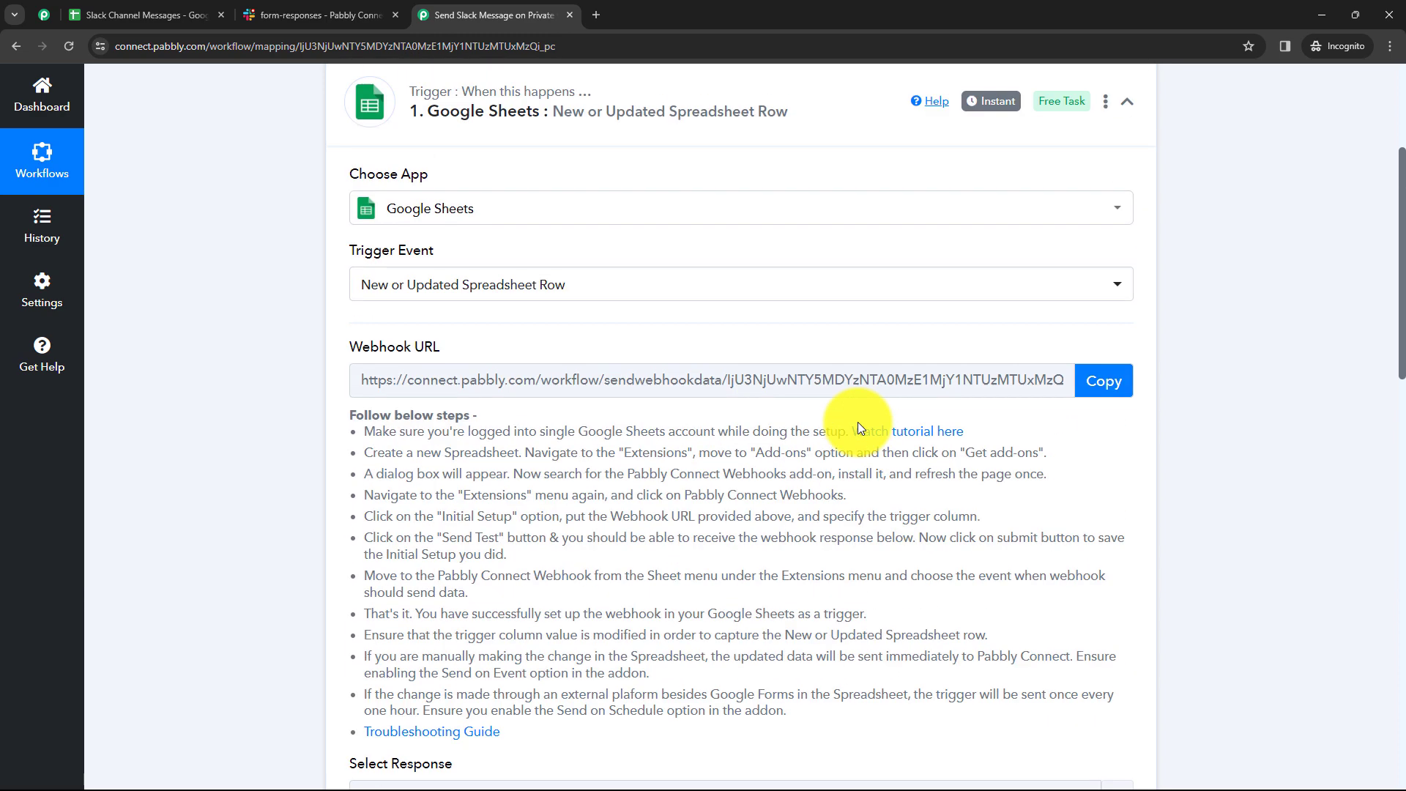
{"action": "scroll", "coordinate": [790, 408], "scroll_direction": "up", "scroll_amount": 1}
{"action": "scroll", "coordinate": [790, 407], "scroll_direction": "up", "scroll_amount": 2}
{"action": "scroll", "coordinate": [810, 392], "scroll_direction": "up", "scroll_amount": 1}
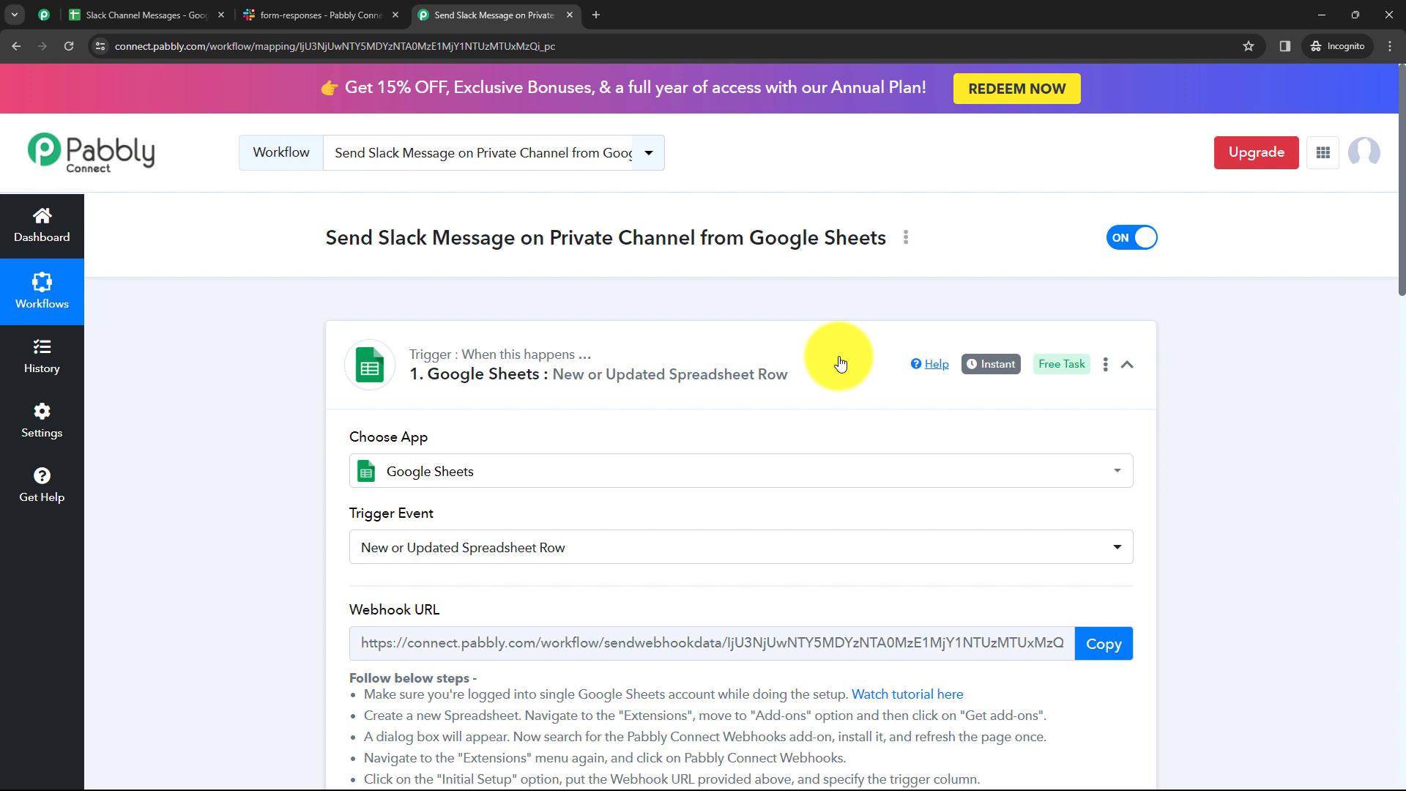
{"action": "left_click", "coordinate": [840, 364]}
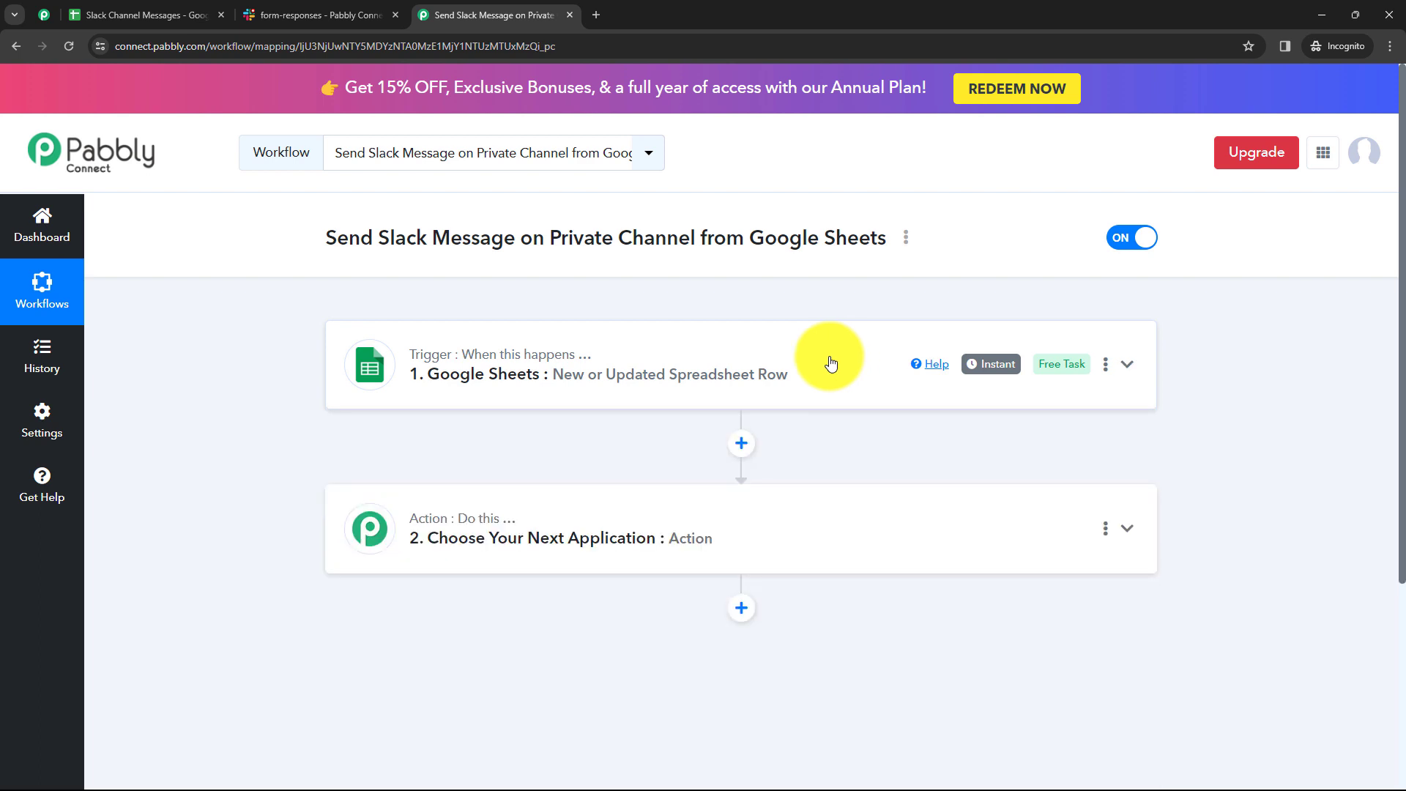
Turn on the add-on's Send On Event so edited rows are sent automatically.
{"action": "left_click", "coordinate": [165, 21]}
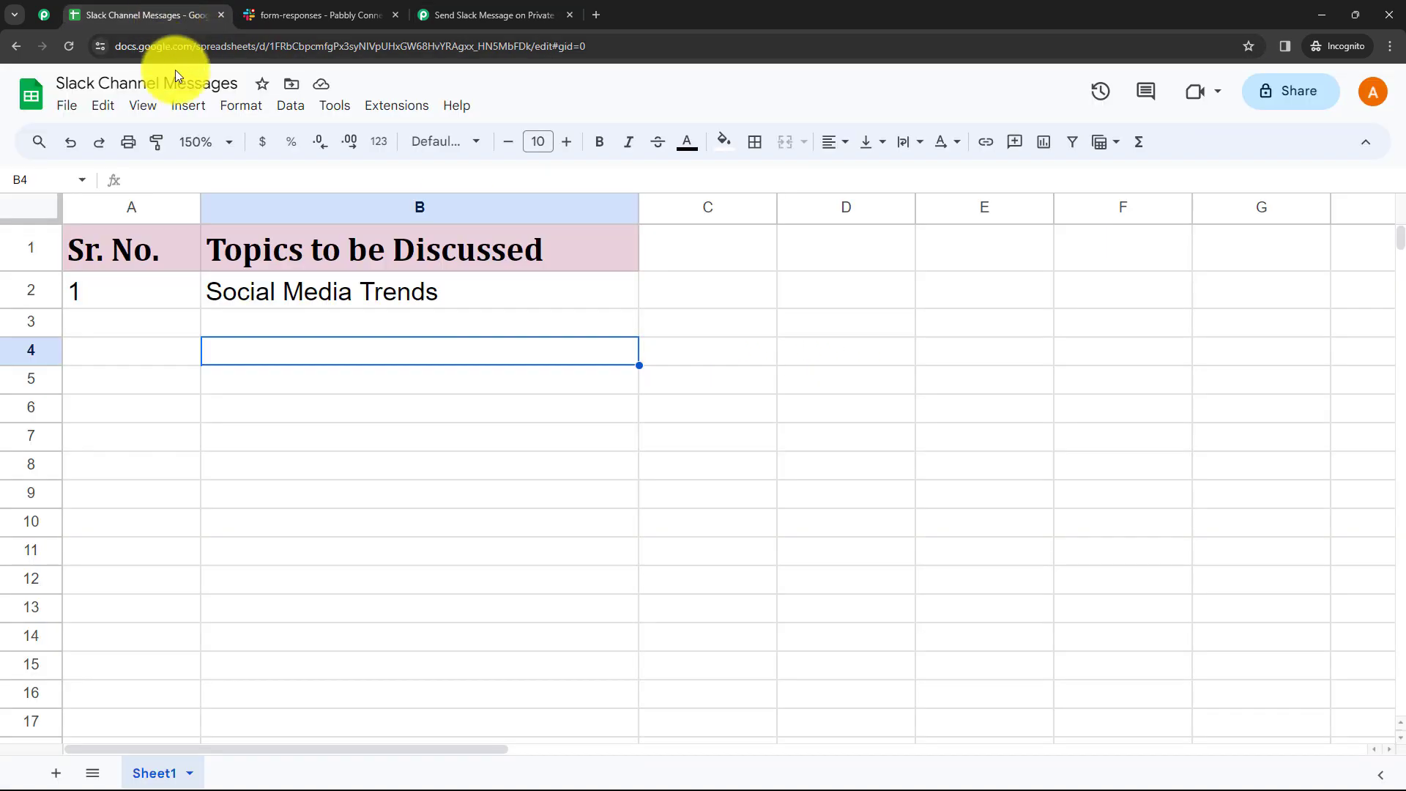
{"action": "left_click", "coordinate": [399, 108]}
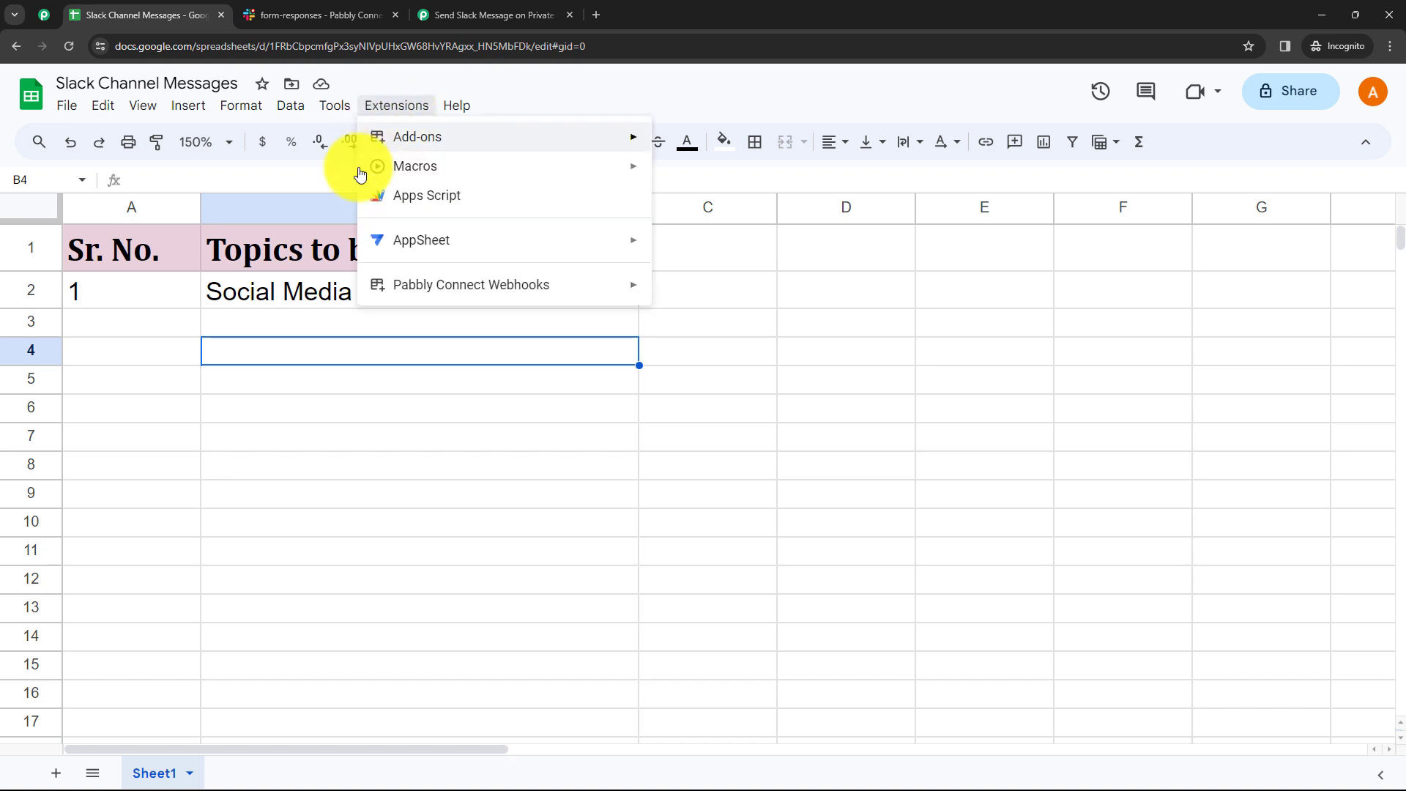
{"action": "mouse_move", "coordinate": [470, 284]}
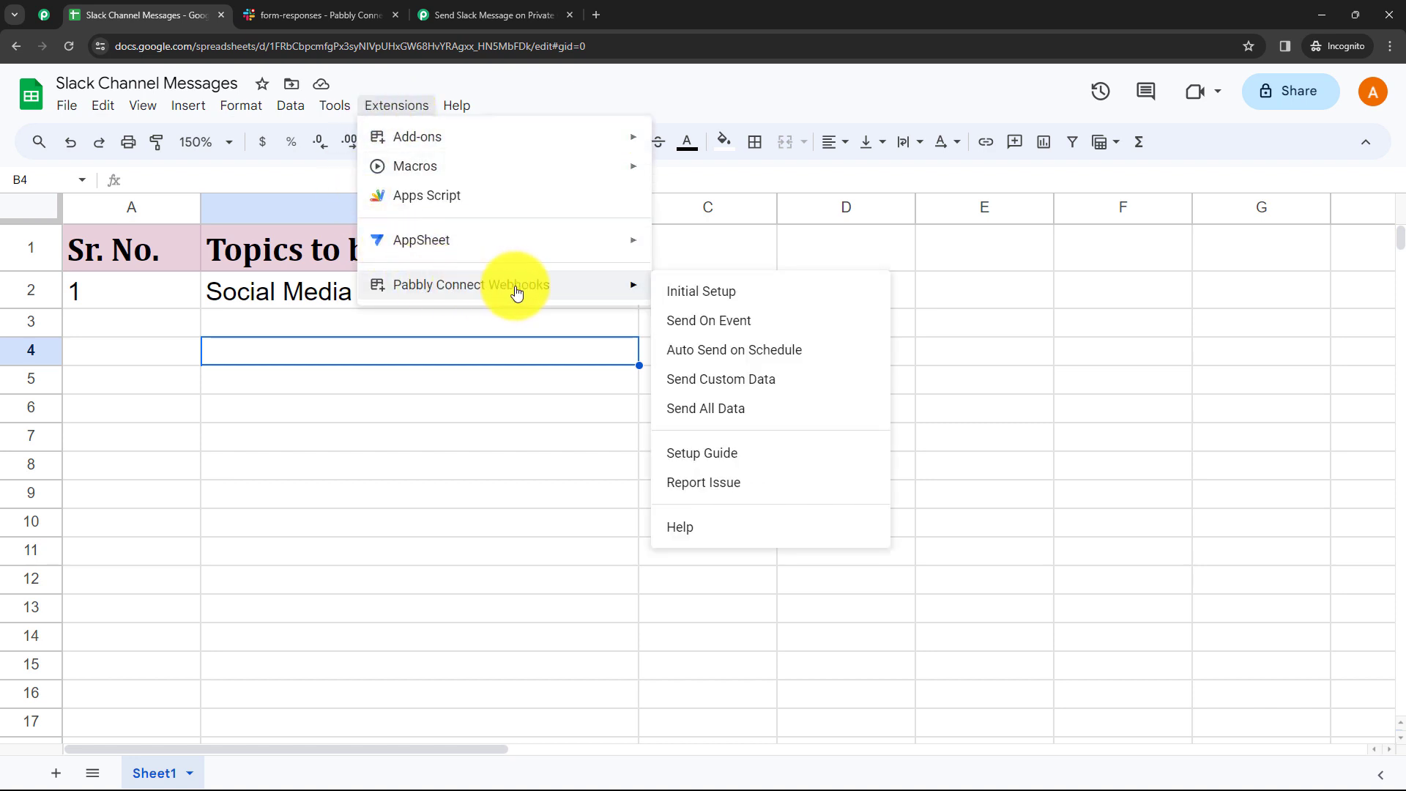
{"action": "left_click", "coordinate": [721, 328]}
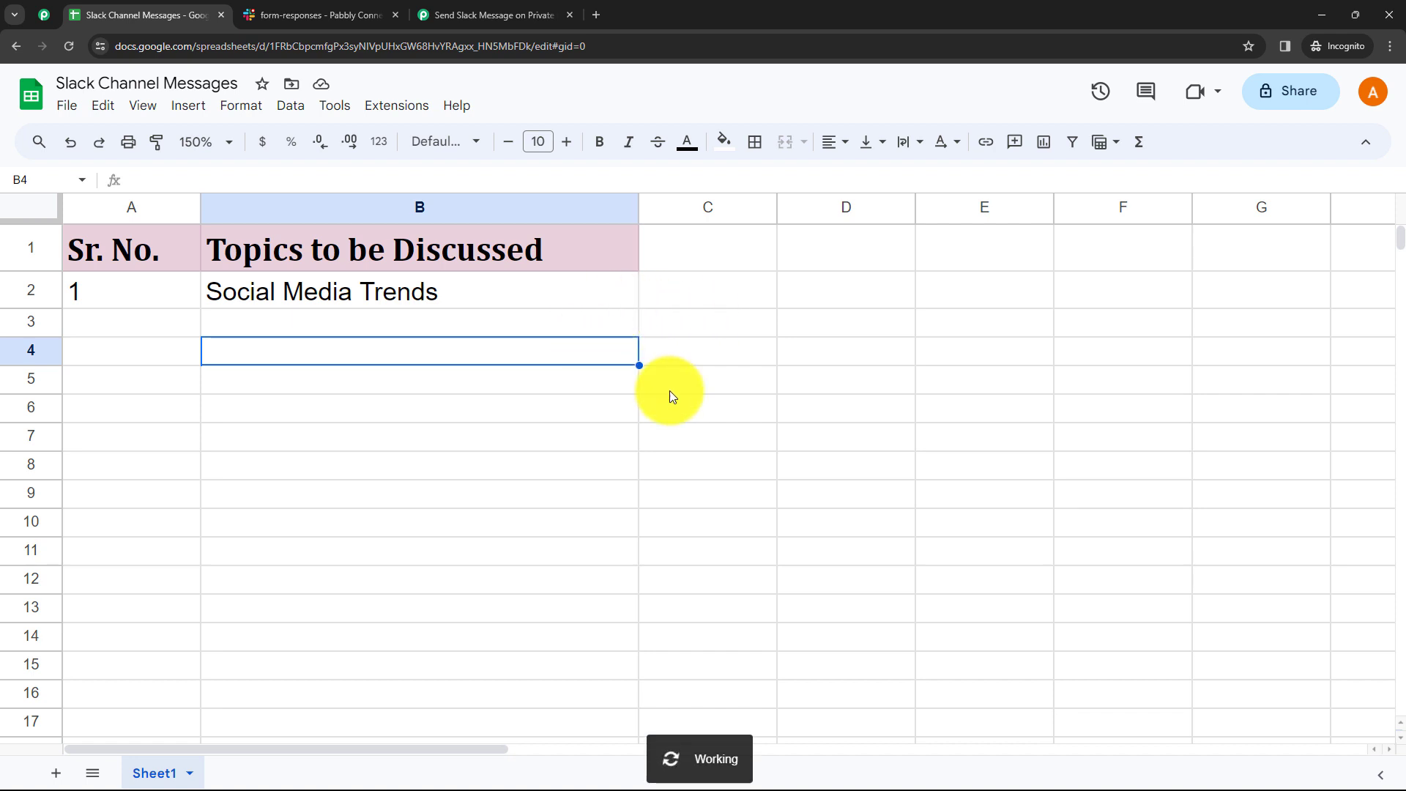
Select empty cells in rows 3–5, then return to the Pabbly workflow.
{"action": "left_click", "coordinate": [149, 321]}
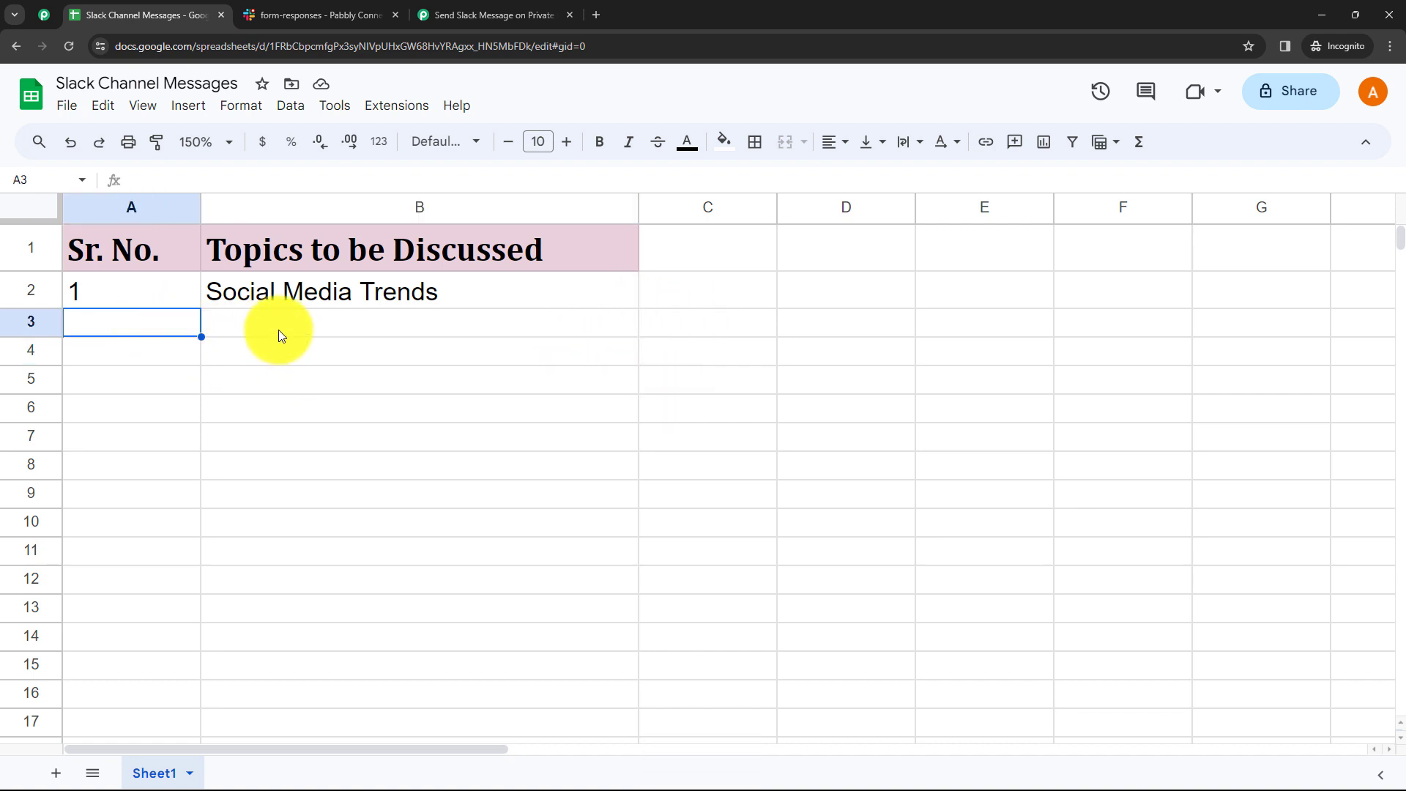
{"action": "left_click", "coordinate": [281, 335]}
{"action": "left_click", "coordinate": [171, 345]}
{"action": "left_click", "coordinate": [260, 353]}
{"action": "left_click", "coordinate": [152, 363]}
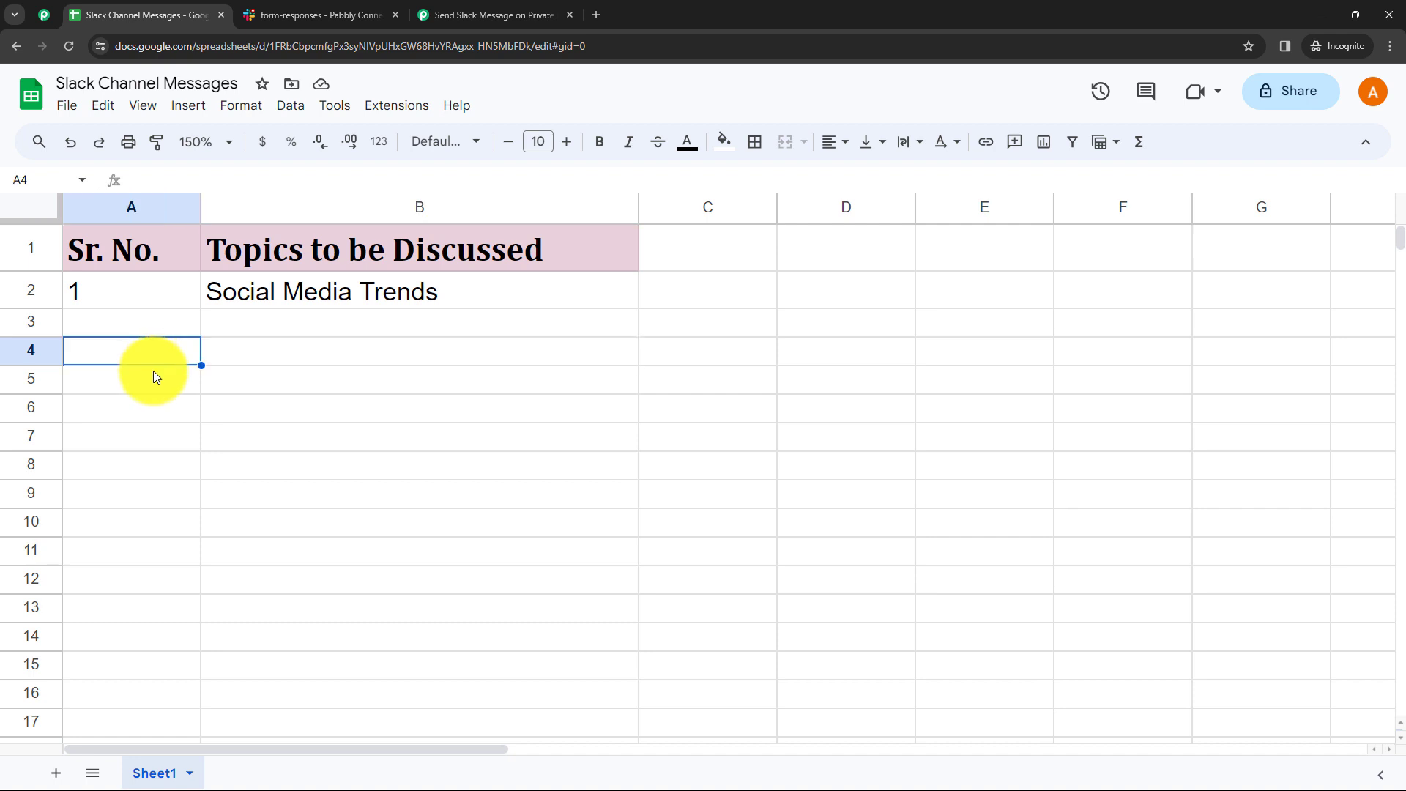
{"action": "left_click", "coordinate": [242, 382]}
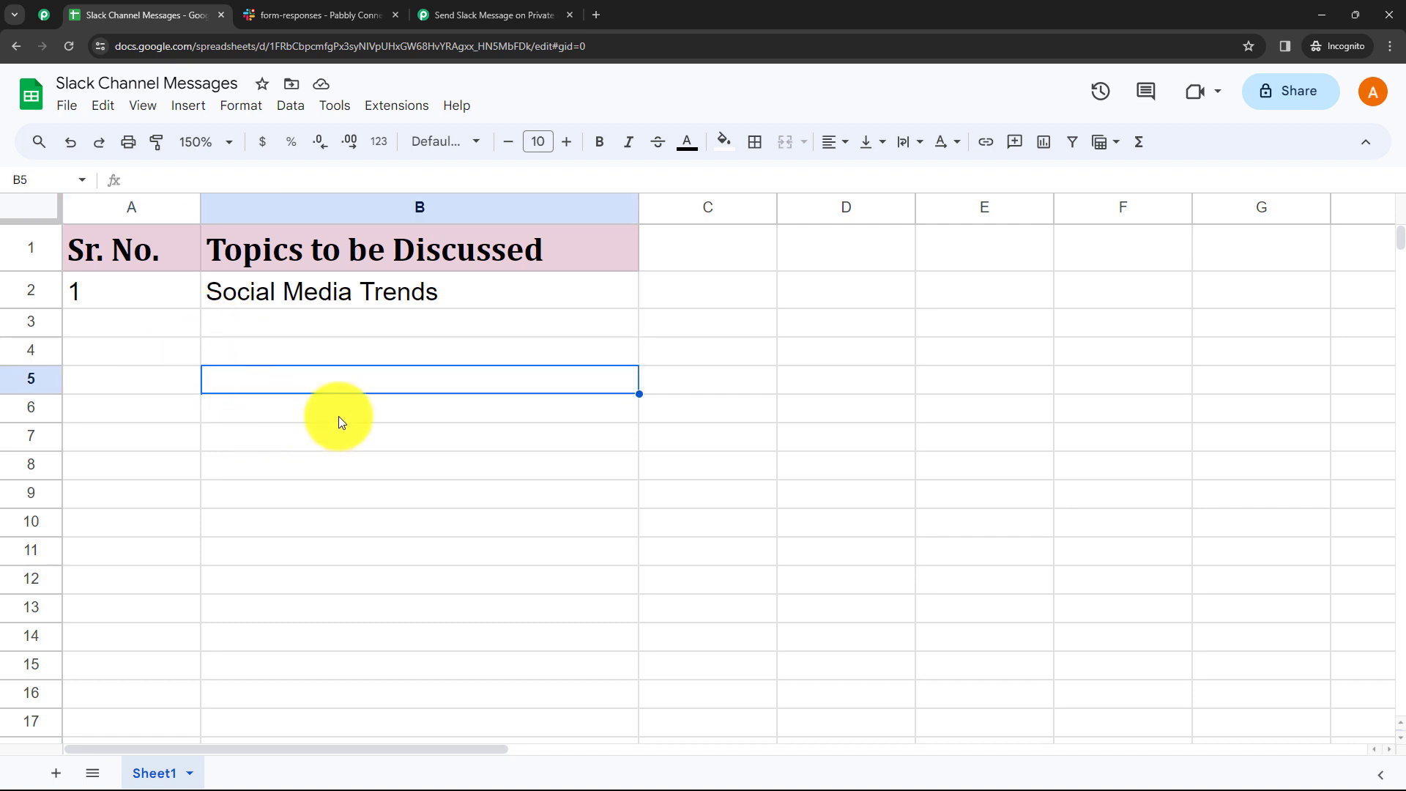
{"action": "left_click", "coordinate": [309, 323]}
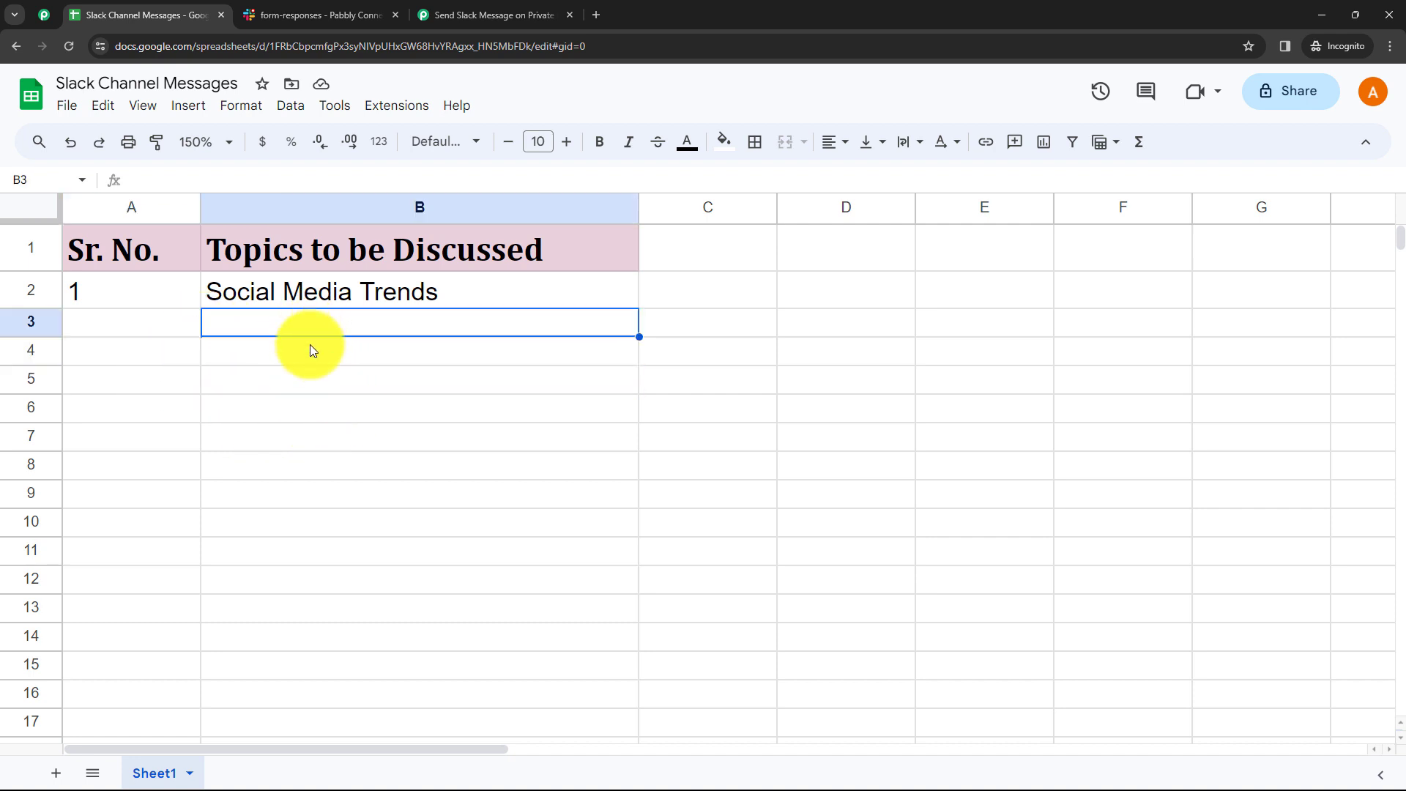
{"action": "left_click", "coordinate": [309, 349]}
{"action": "left_click", "coordinate": [479, 27]}
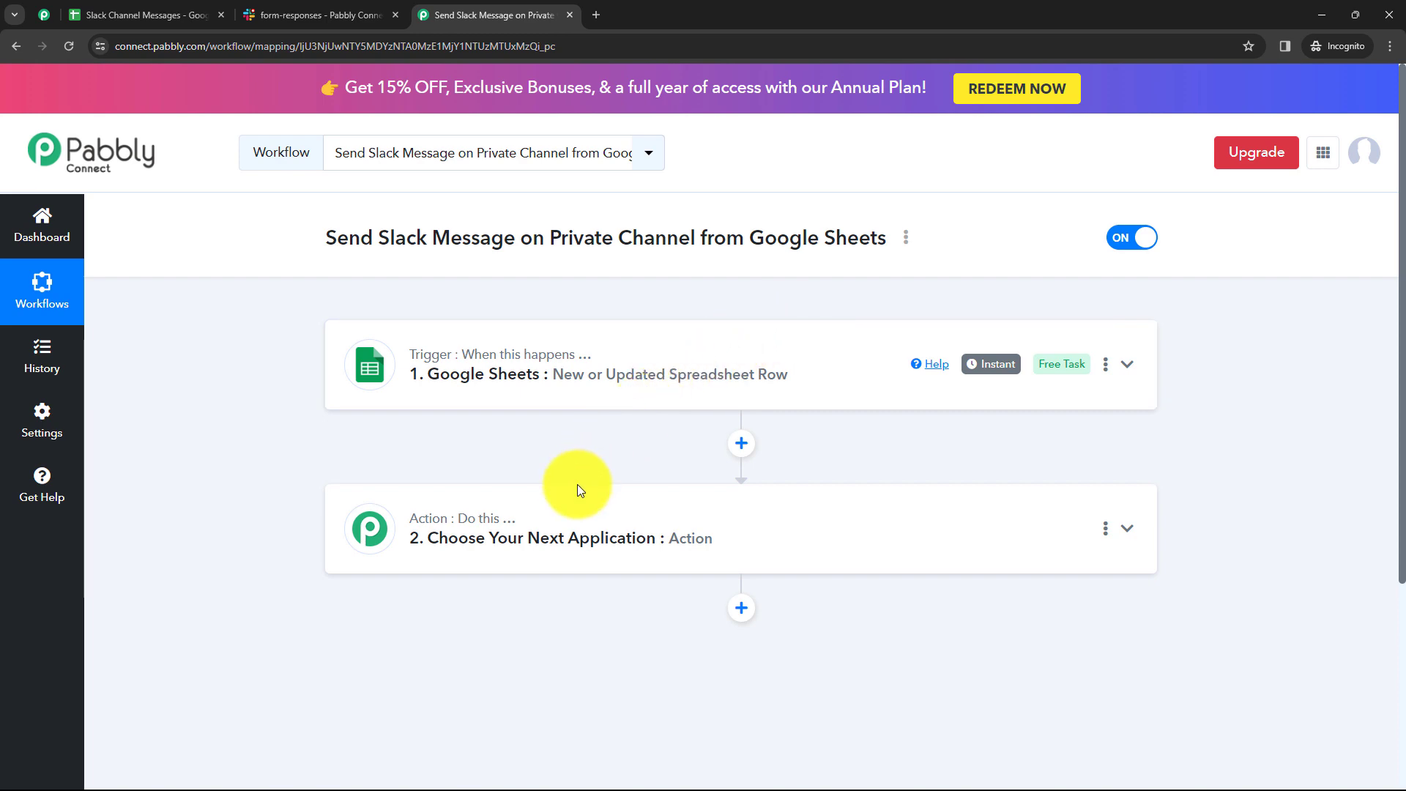
Set the action to Slack's Send Channel Message event and start connecting the Slack account.
{"action": "left_click", "coordinate": [556, 506]}
{"action": "scroll", "coordinate": [551, 496], "scroll_direction": "down", "scroll_amount": 3}
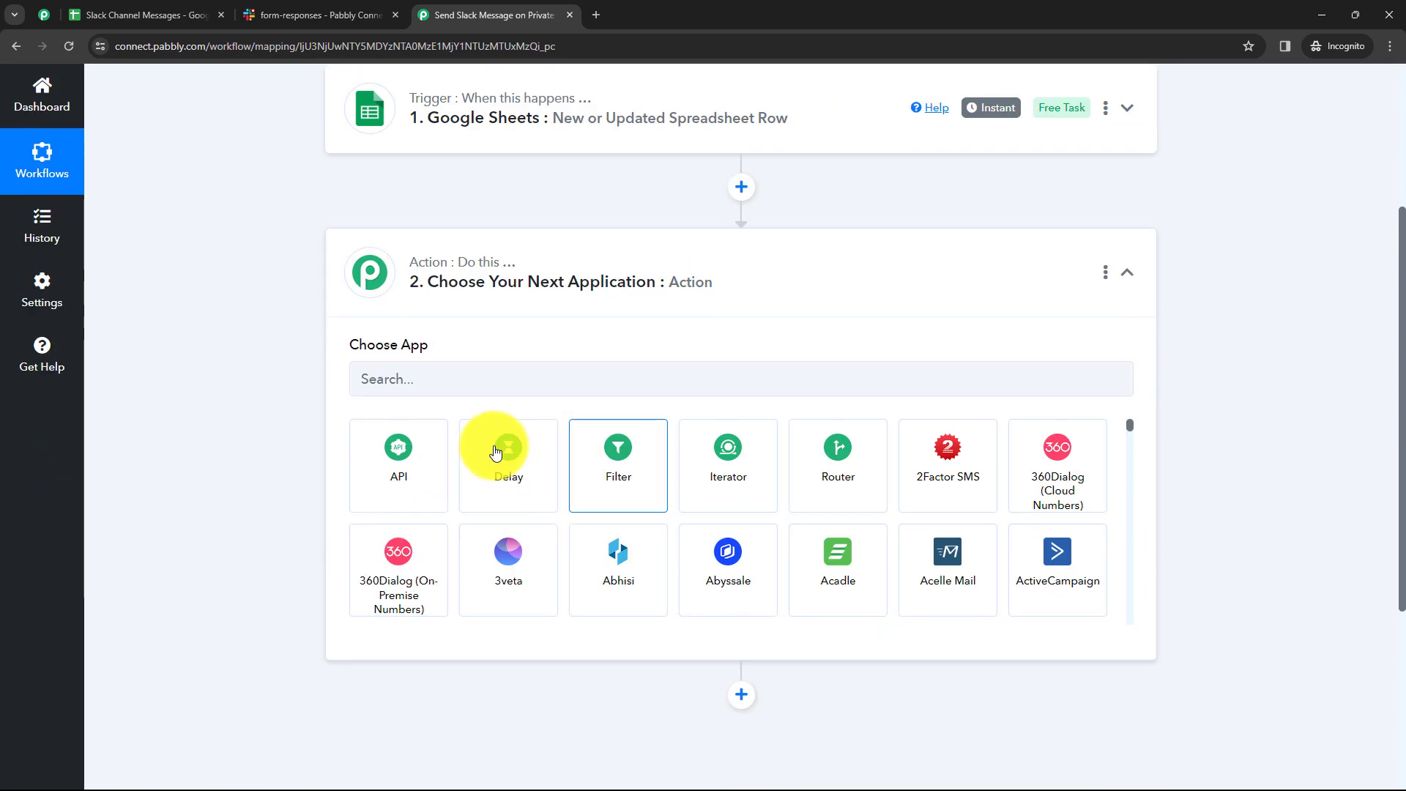
{"action": "left_click", "coordinate": [444, 376]}
{"action": "type", "text": "S"}
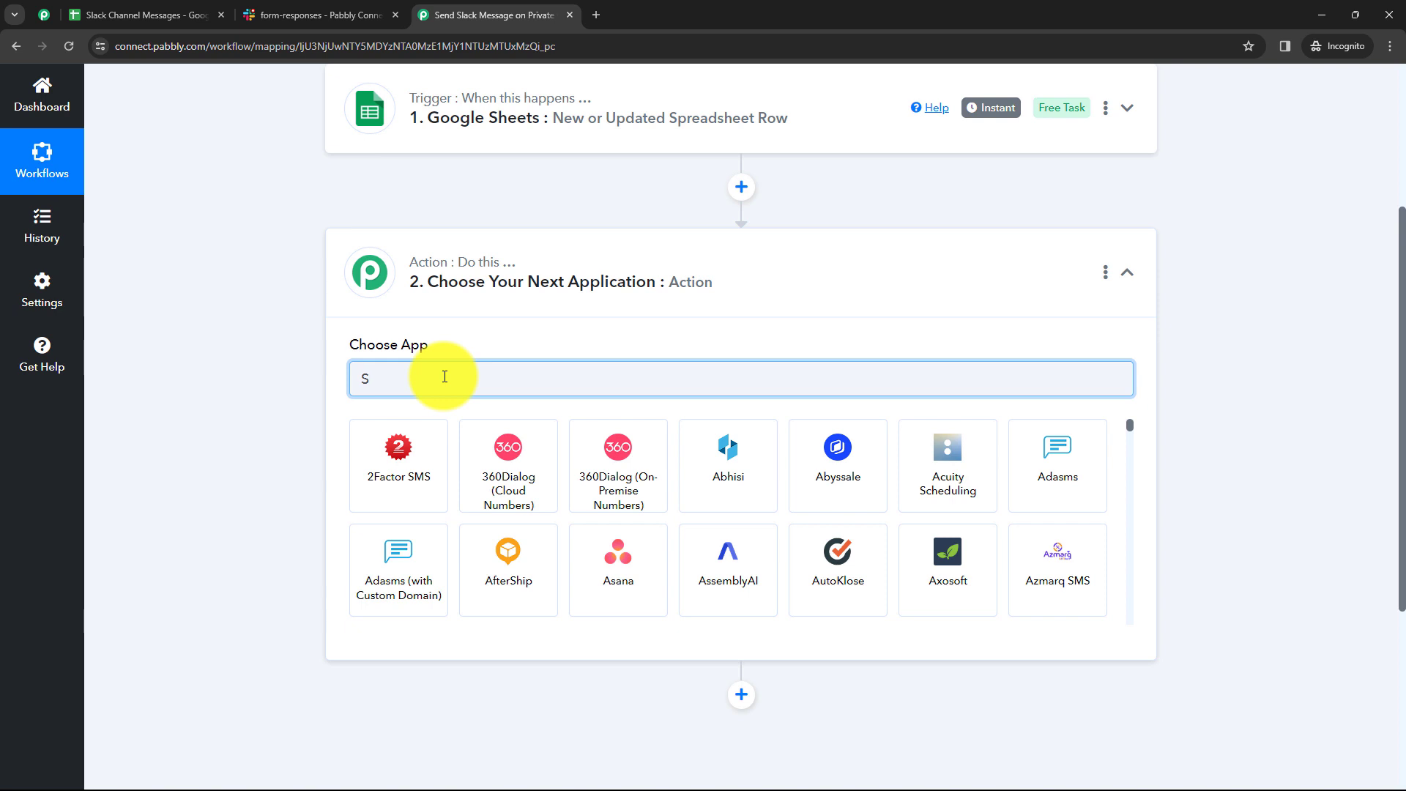
{"action": "type", "text": "lack"}
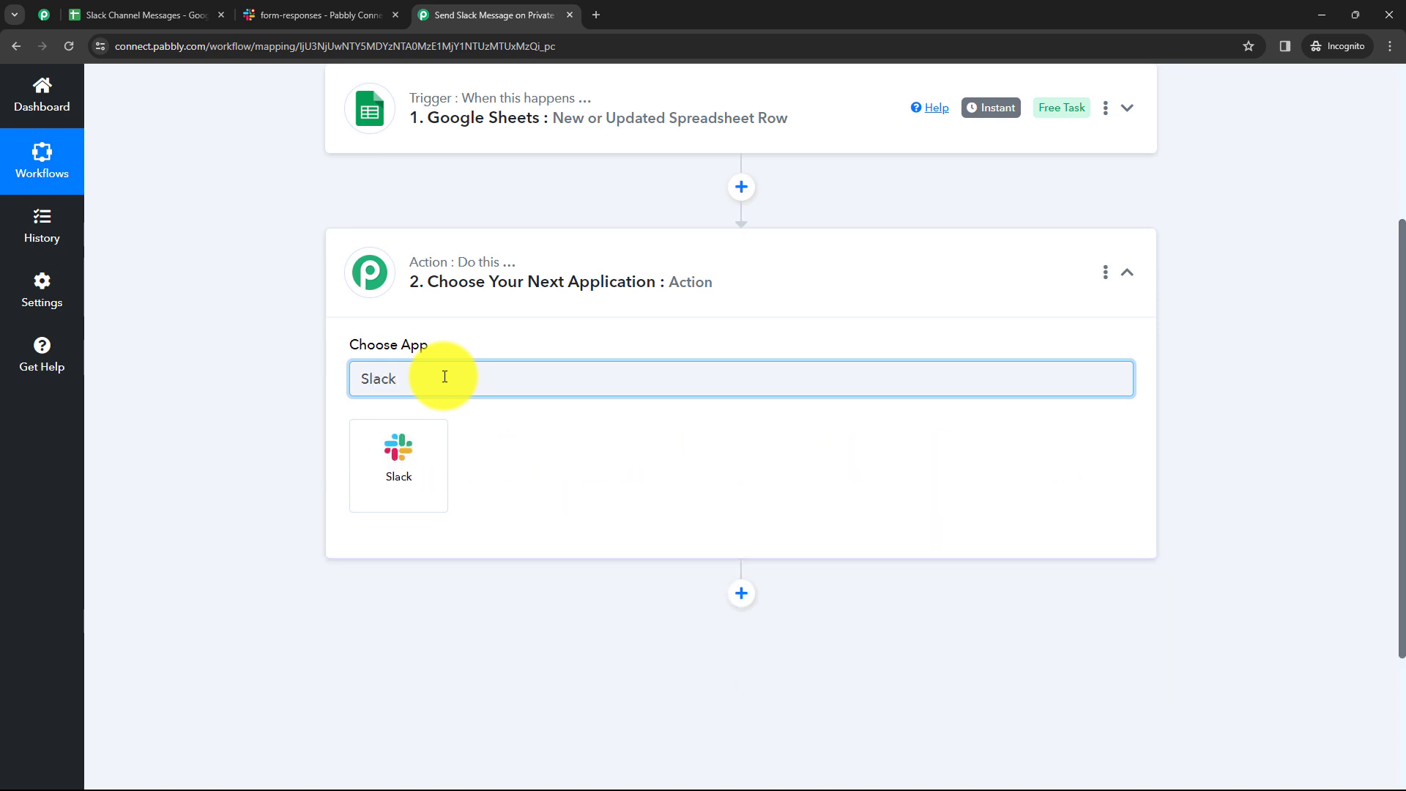
{"action": "left_click", "coordinate": [426, 442]}
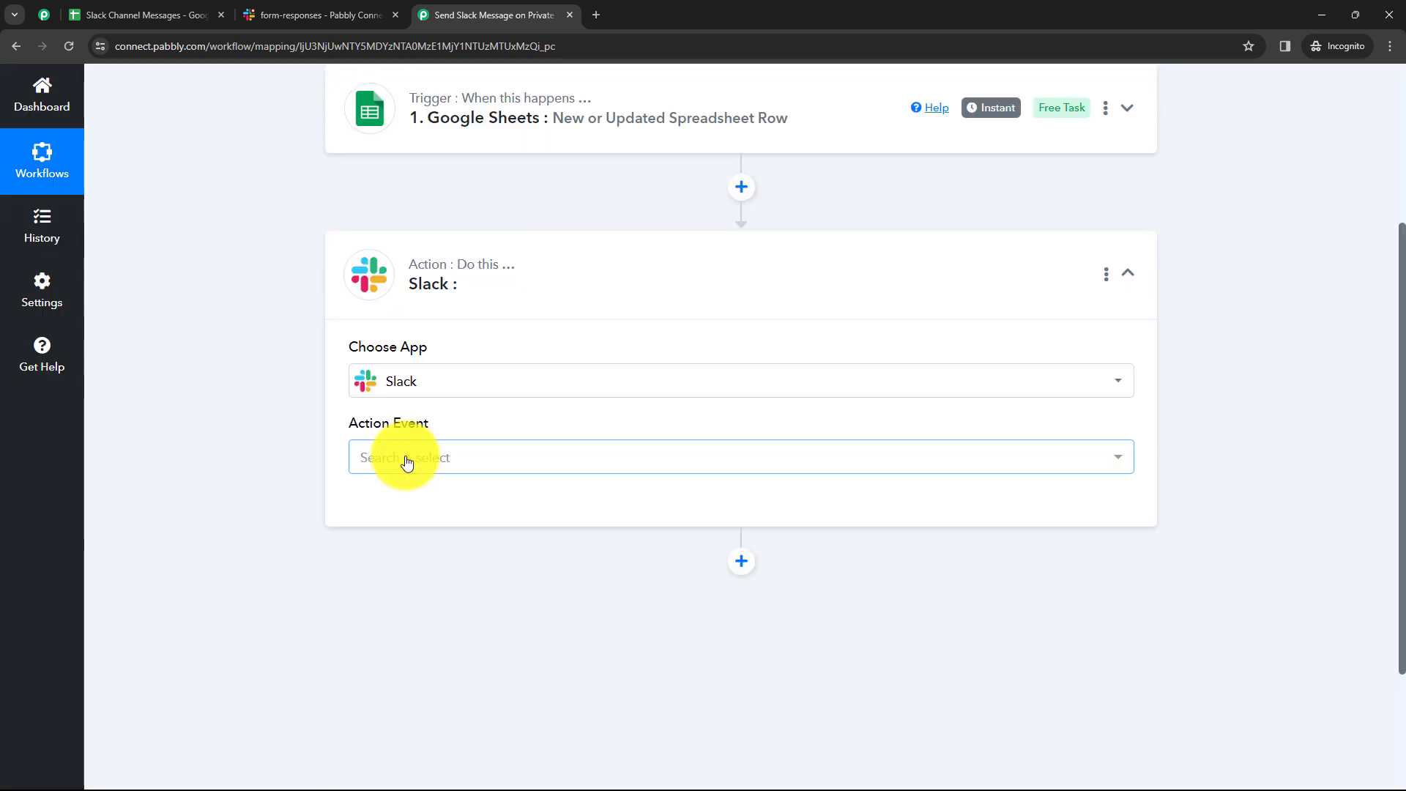
{"action": "left_click", "coordinate": [407, 459]}
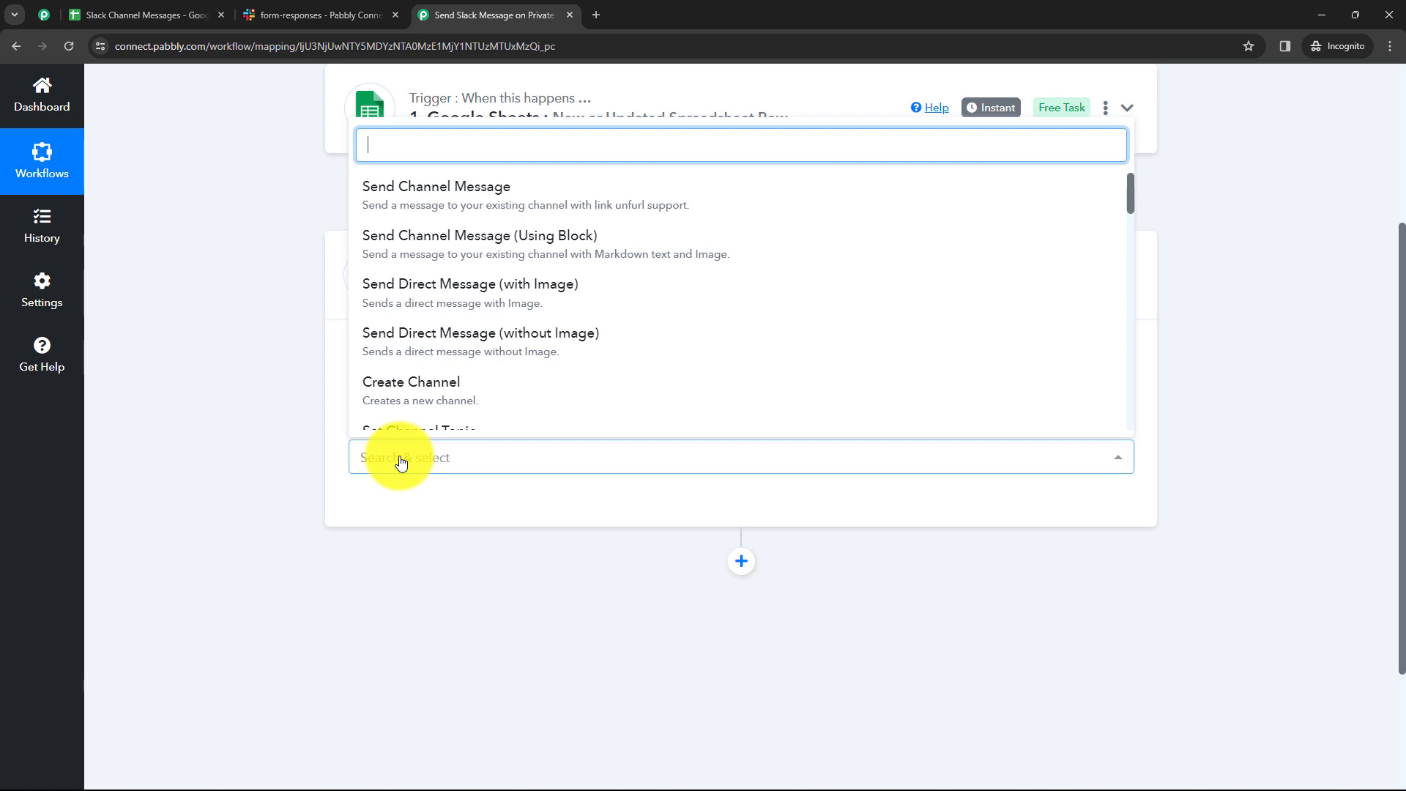
{"action": "left_click", "coordinate": [450, 205]}
{"action": "left_click", "coordinate": [393, 501]}
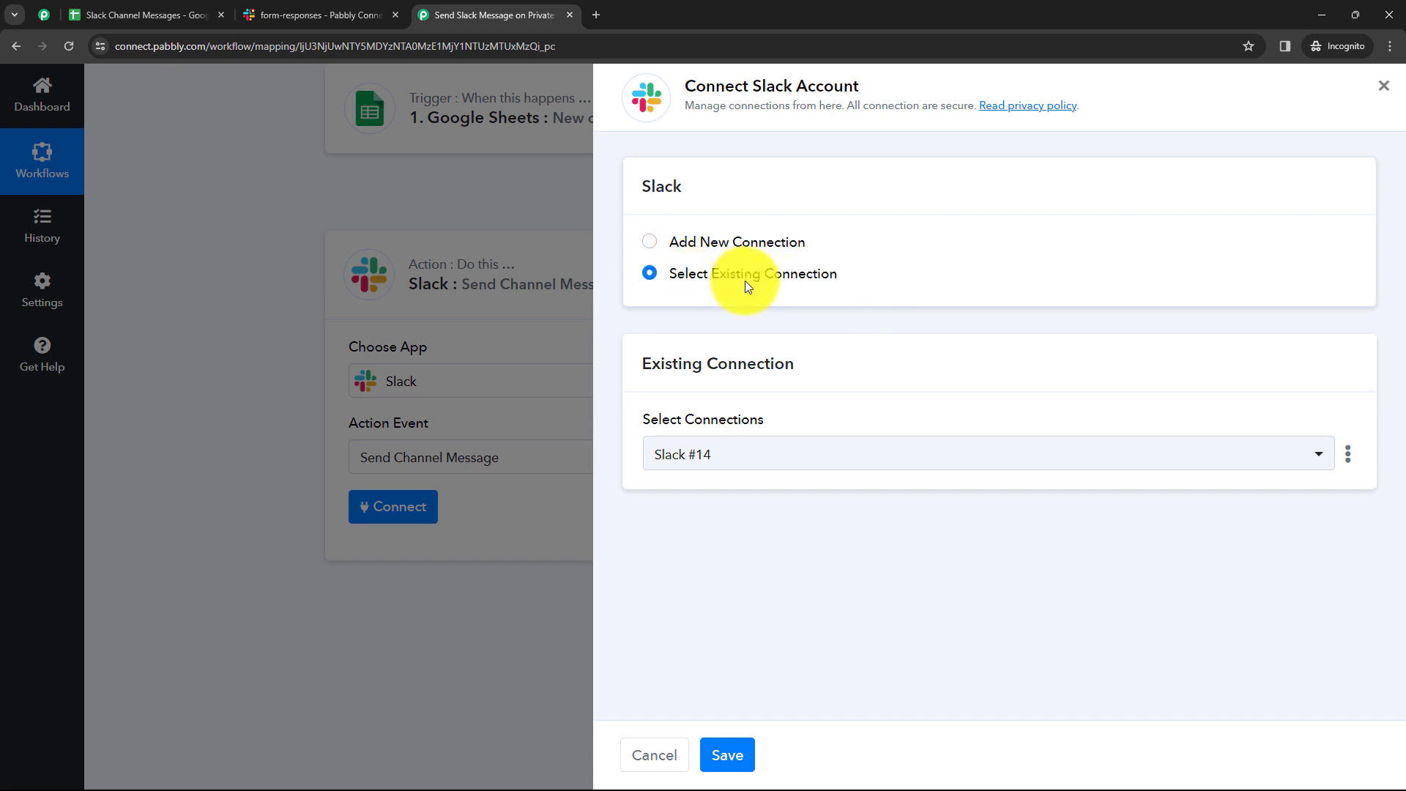
Choose to add a new Slack connection instead of keeping the saved Slack #14 connection.
{"action": "left_click", "coordinate": [659, 249]}
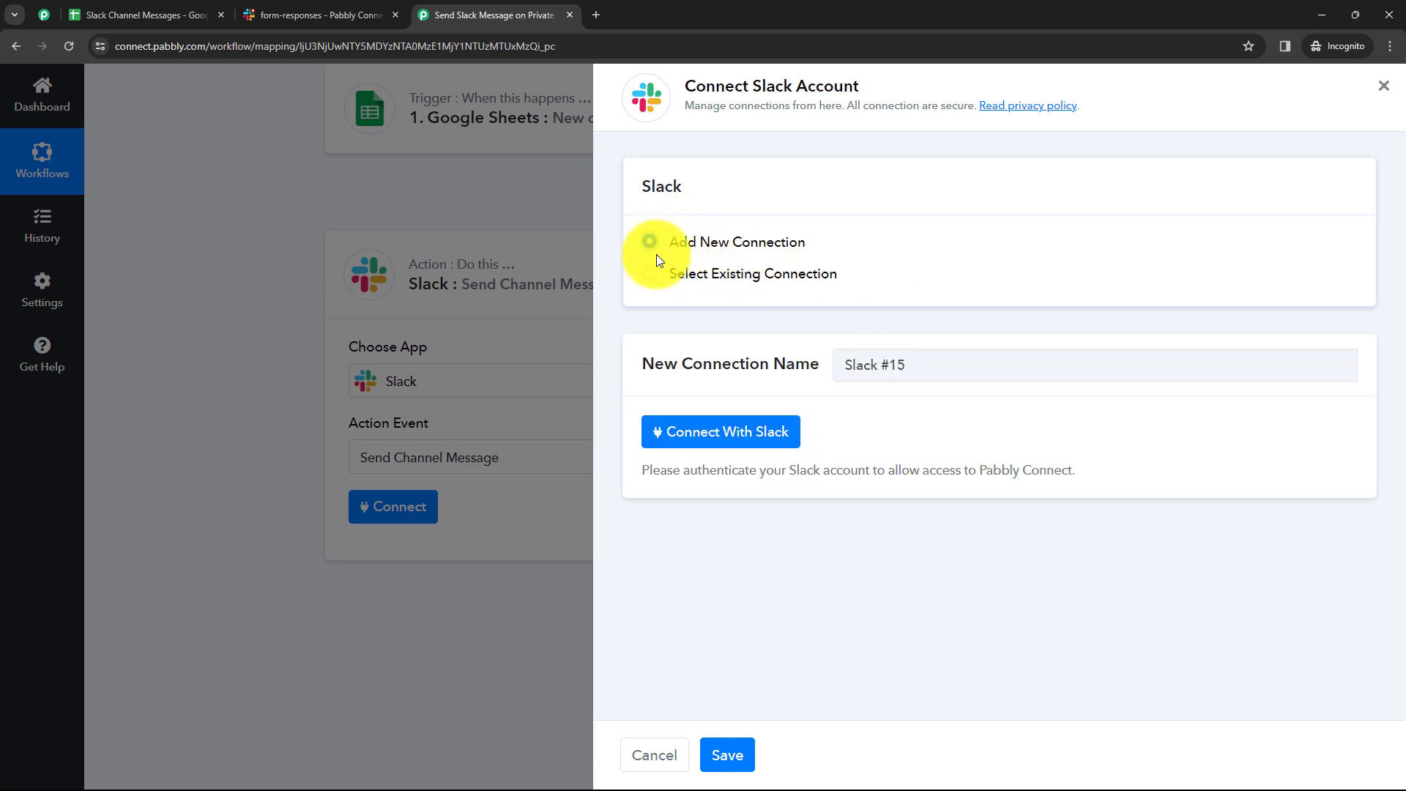
{"action": "left_click", "coordinate": [652, 273]}
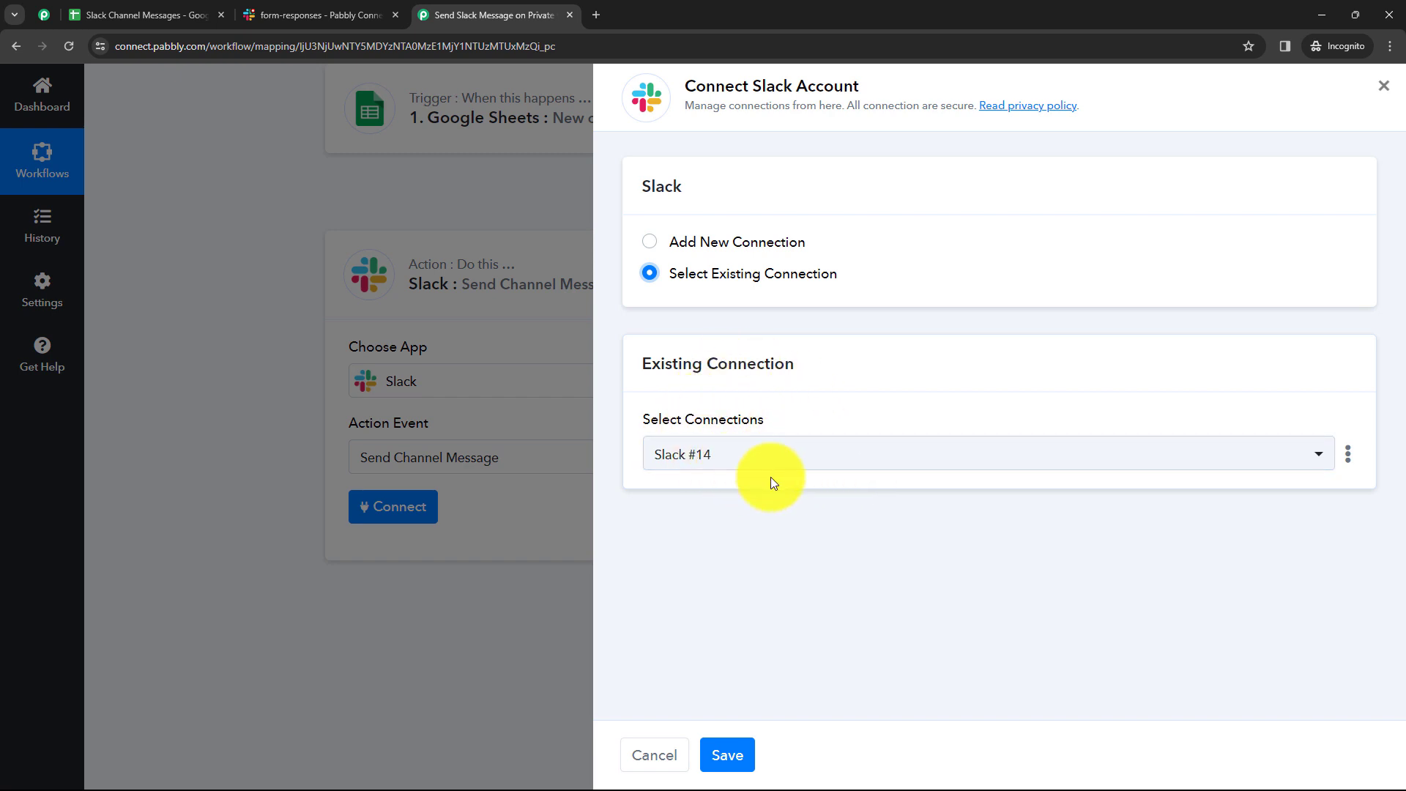
{"action": "left_click", "coordinate": [722, 463]}
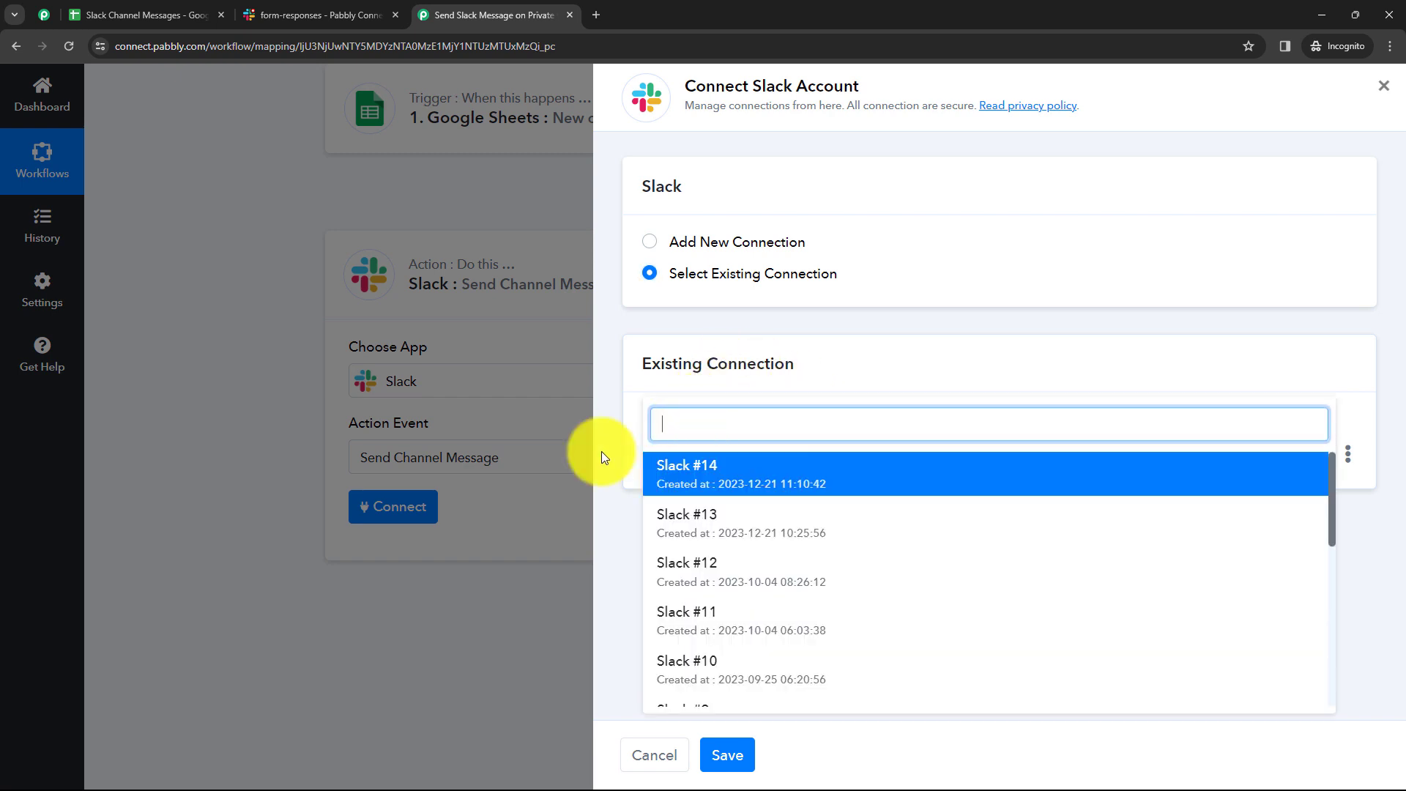
{"action": "left_click", "coordinate": [621, 543]}
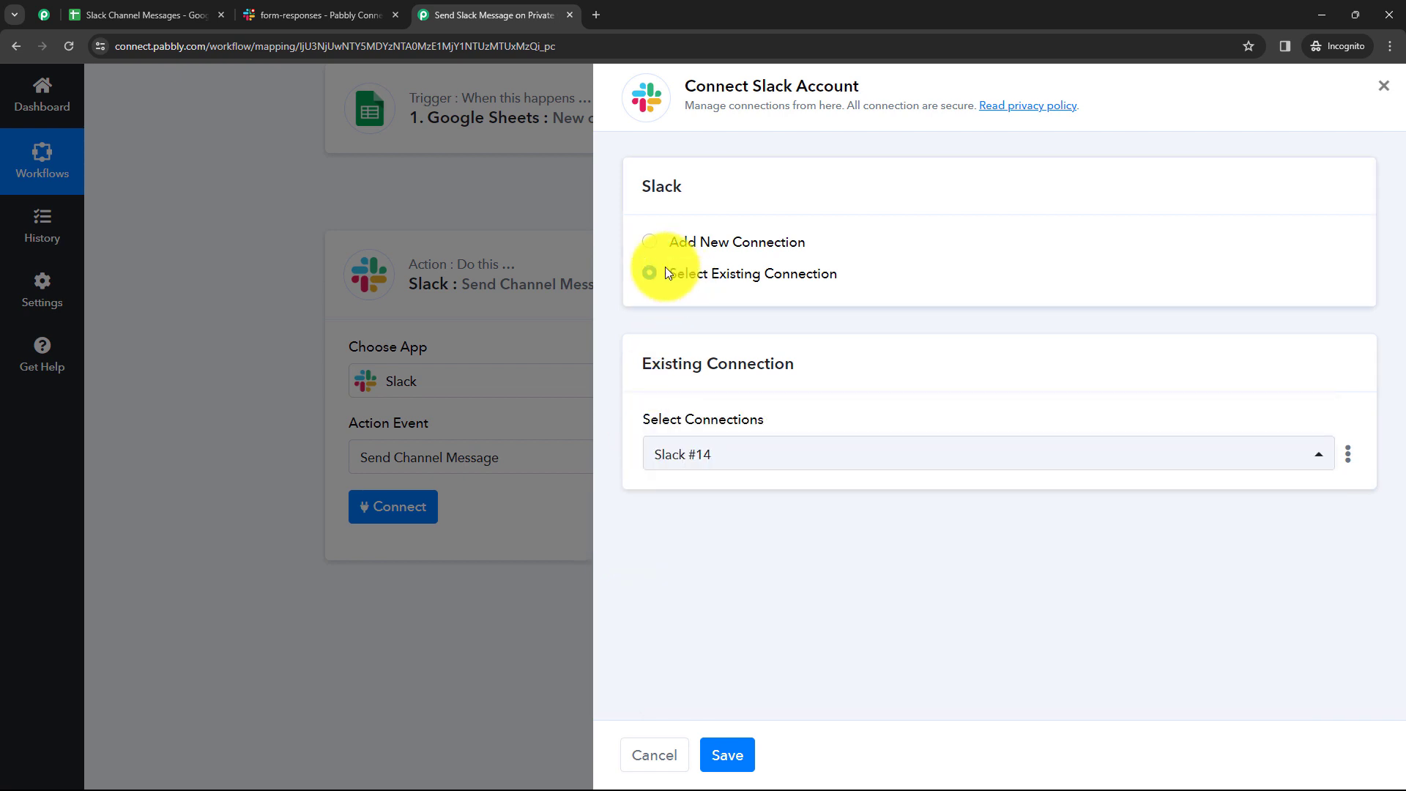
{"action": "left_click", "coordinate": [650, 243]}
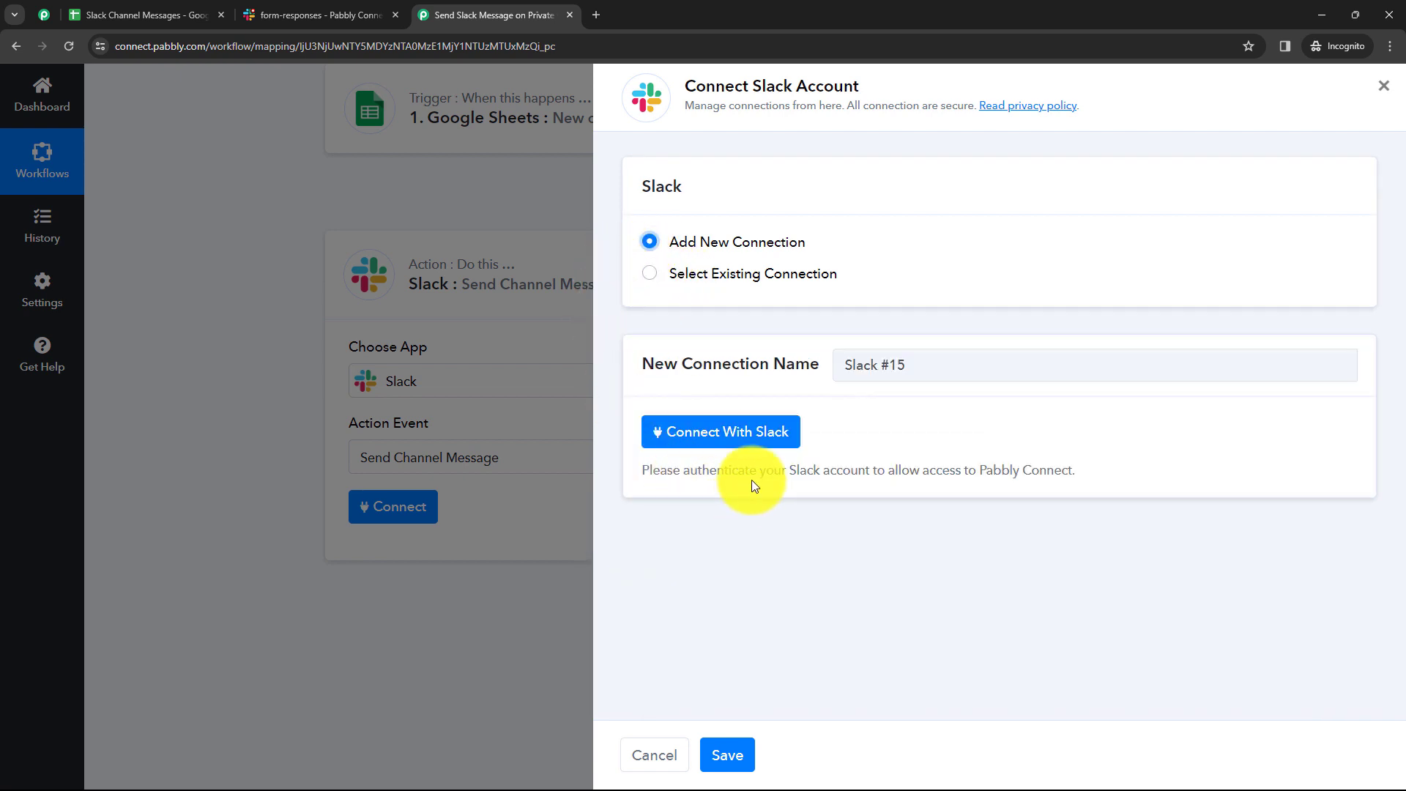
{"action": "left_click", "coordinate": [718, 435]}
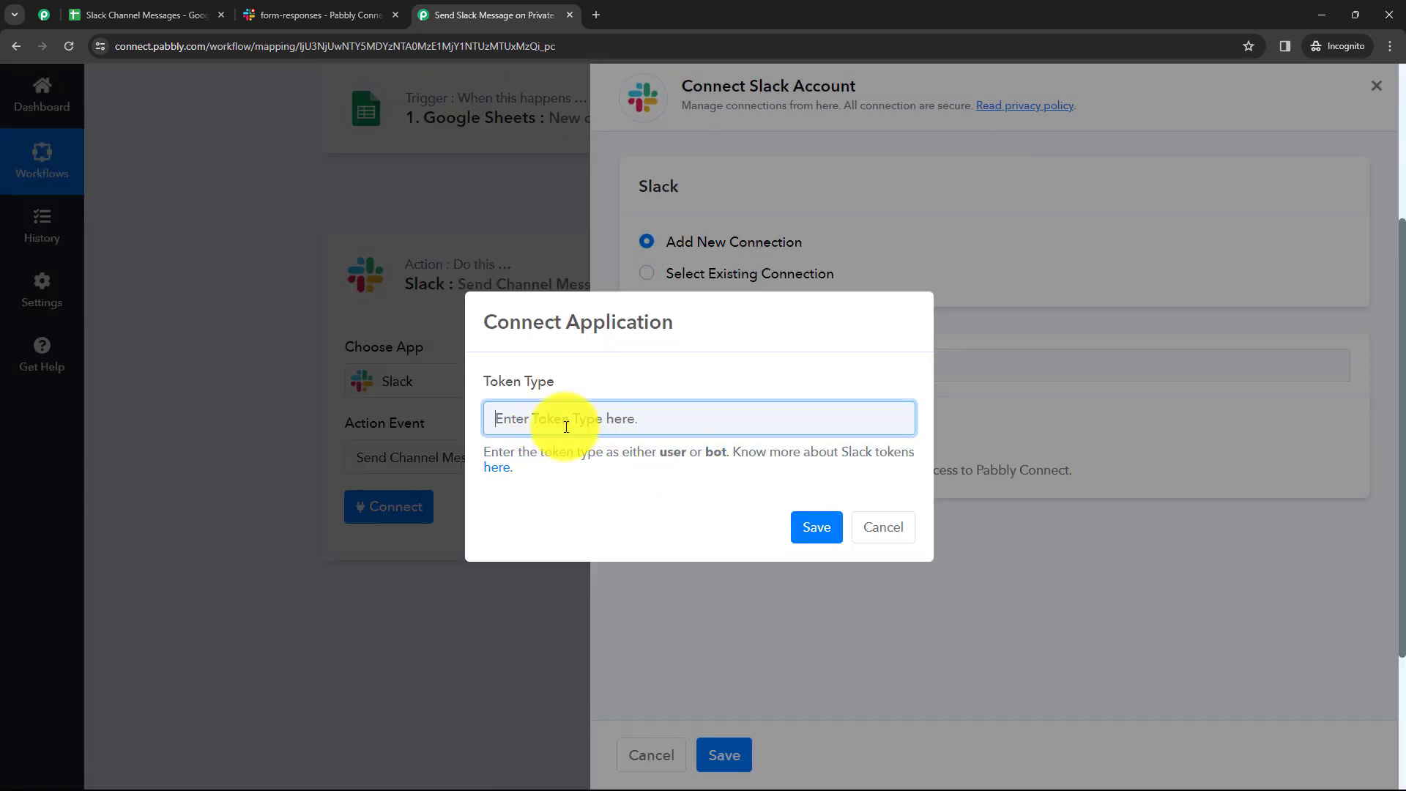
Set Token Type to 'bot', save, and allow Pabbly Connect access to the Slack workspace.
{"action": "type", "text": "b"}
{"action": "type", "text": "ot"}
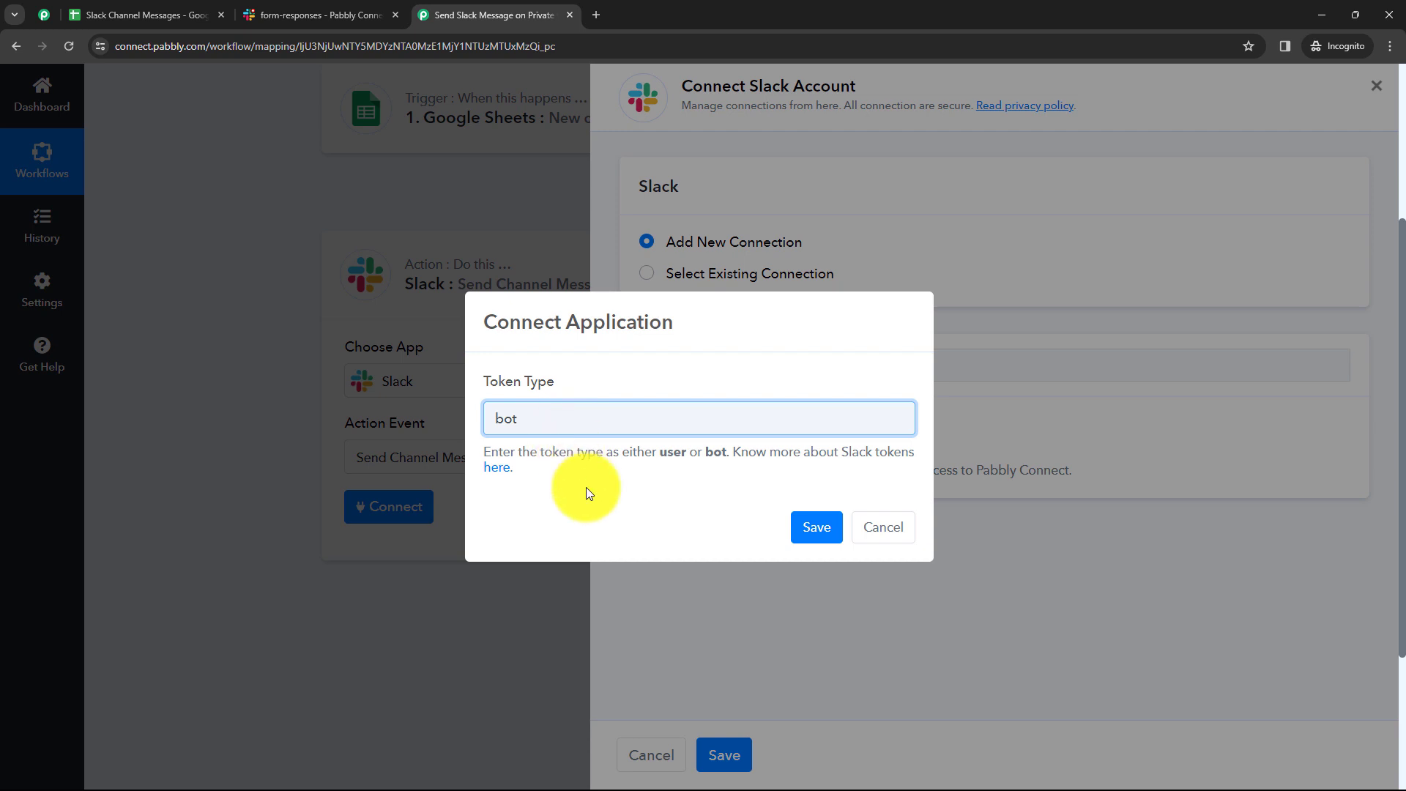
{"action": "left_click", "coordinate": [586, 486]}
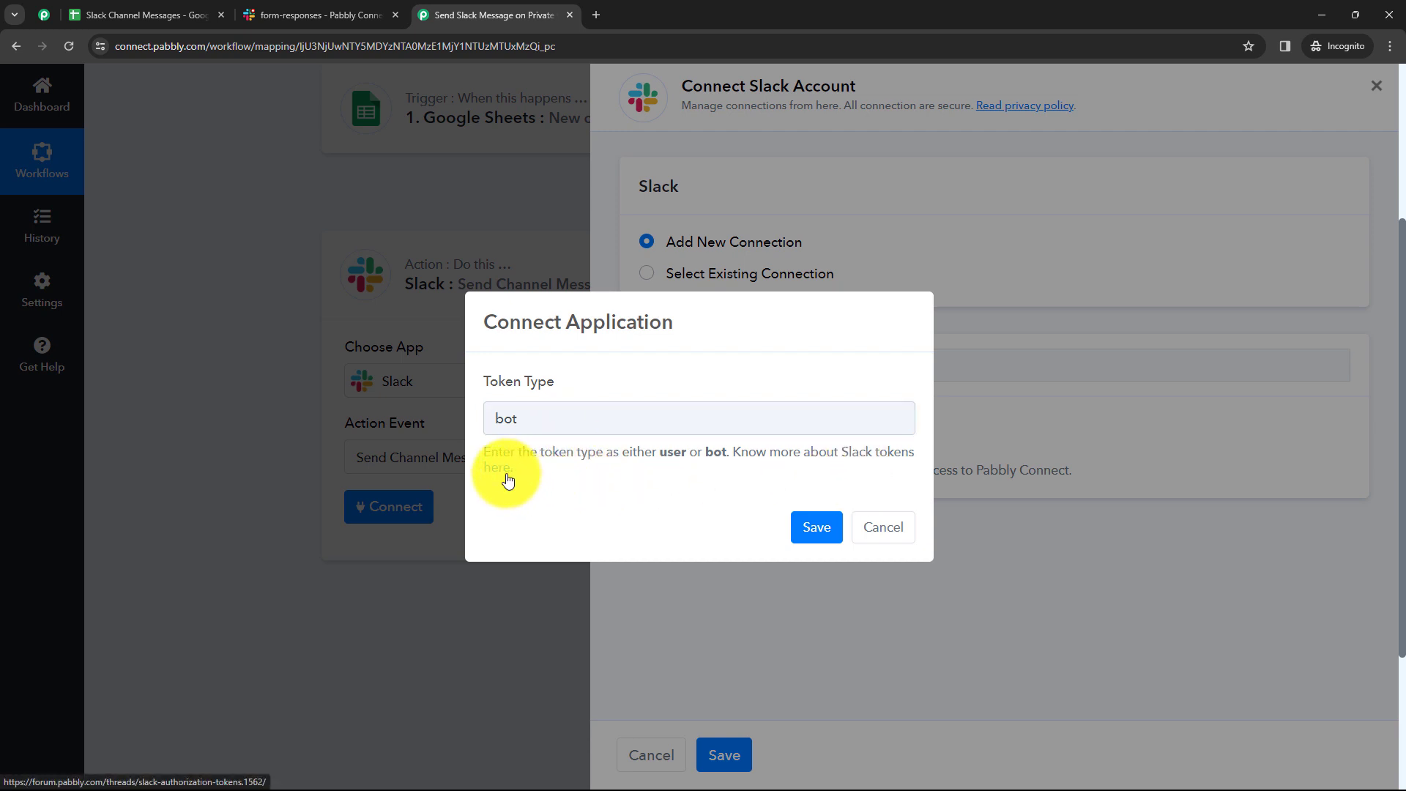
{"action": "left_click", "coordinate": [814, 527]}
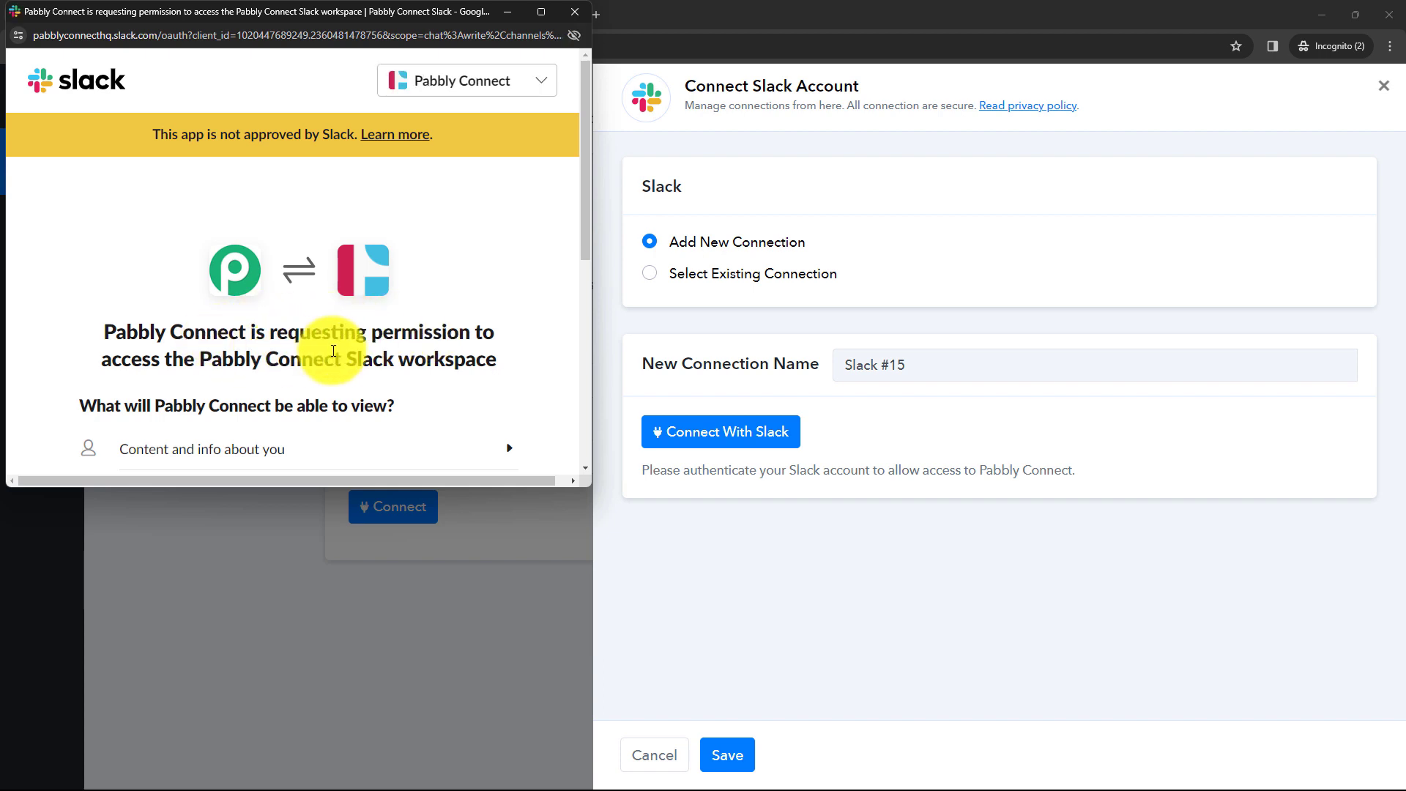
{"action": "scroll", "coordinate": [411, 339], "scroll_direction": "down", "scroll_amount": 2}
{"action": "scroll", "coordinate": [413, 339], "scroll_direction": "down", "scroll_amount": 2}
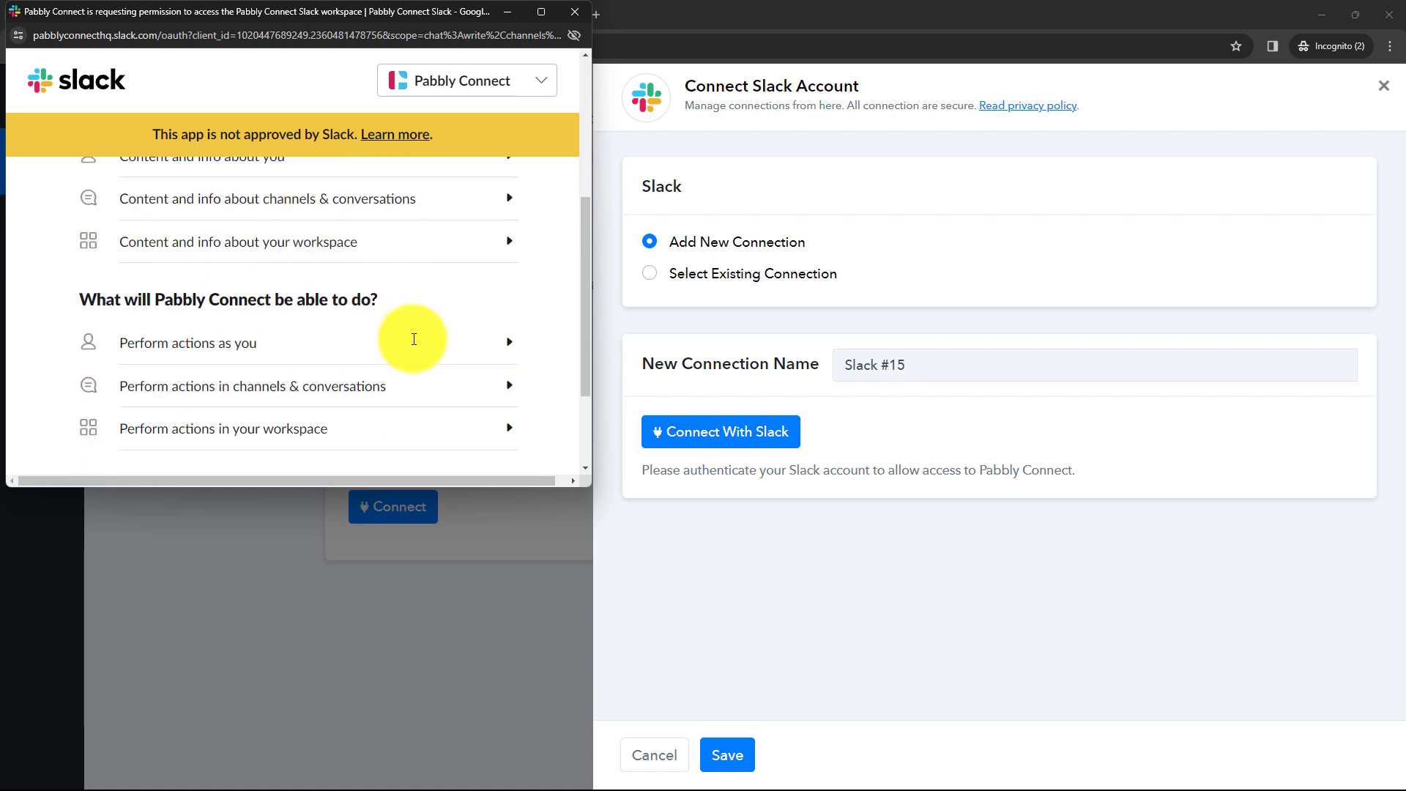
{"action": "scroll", "coordinate": [414, 339], "scroll_direction": "down", "scroll_amount": 2}
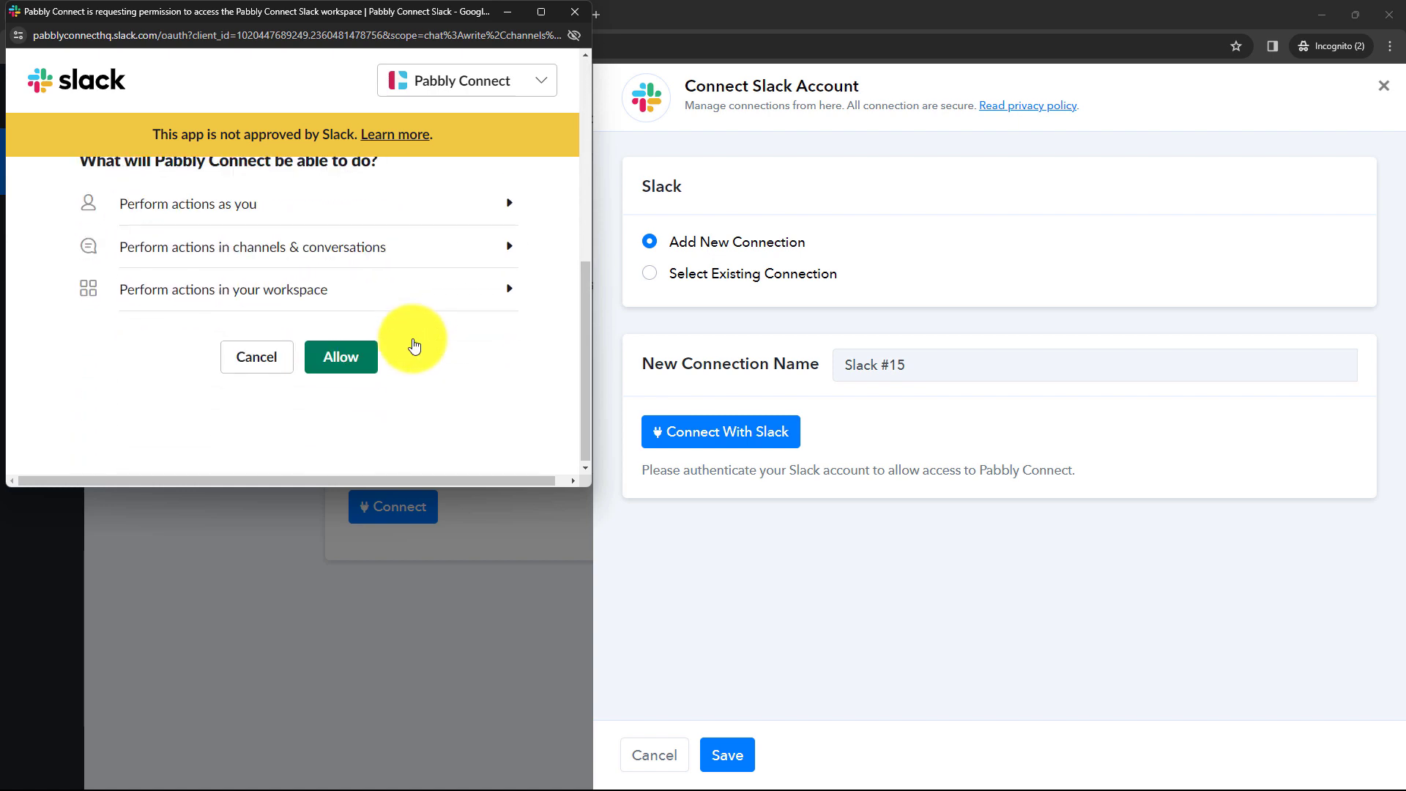
{"action": "left_click", "coordinate": [363, 364]}
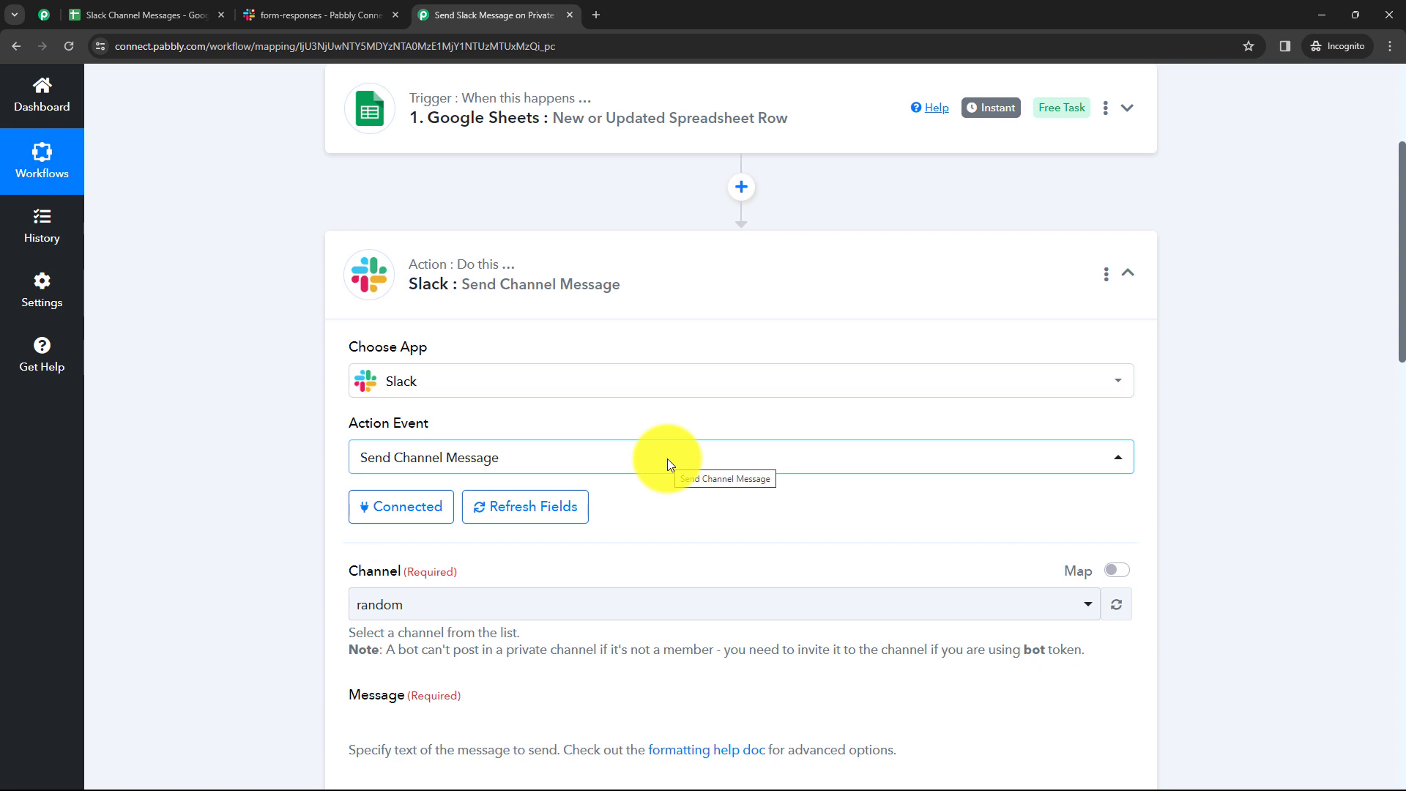
{"action": "scroll", "coordinate": [679, 423], "scroll_direction": "down", "scroll_amount": 3}
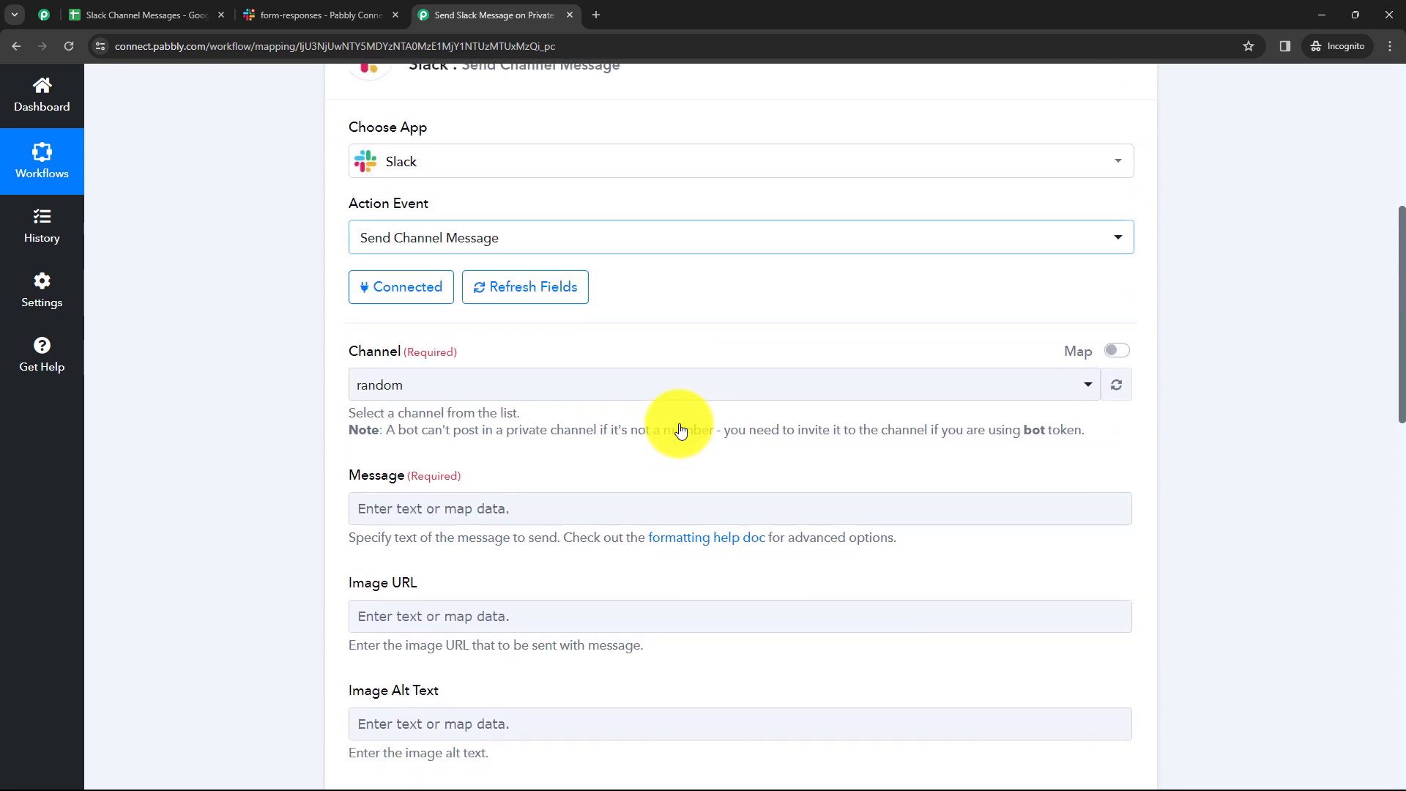
{"action": "left_click", "coordinate": [449, 508]}
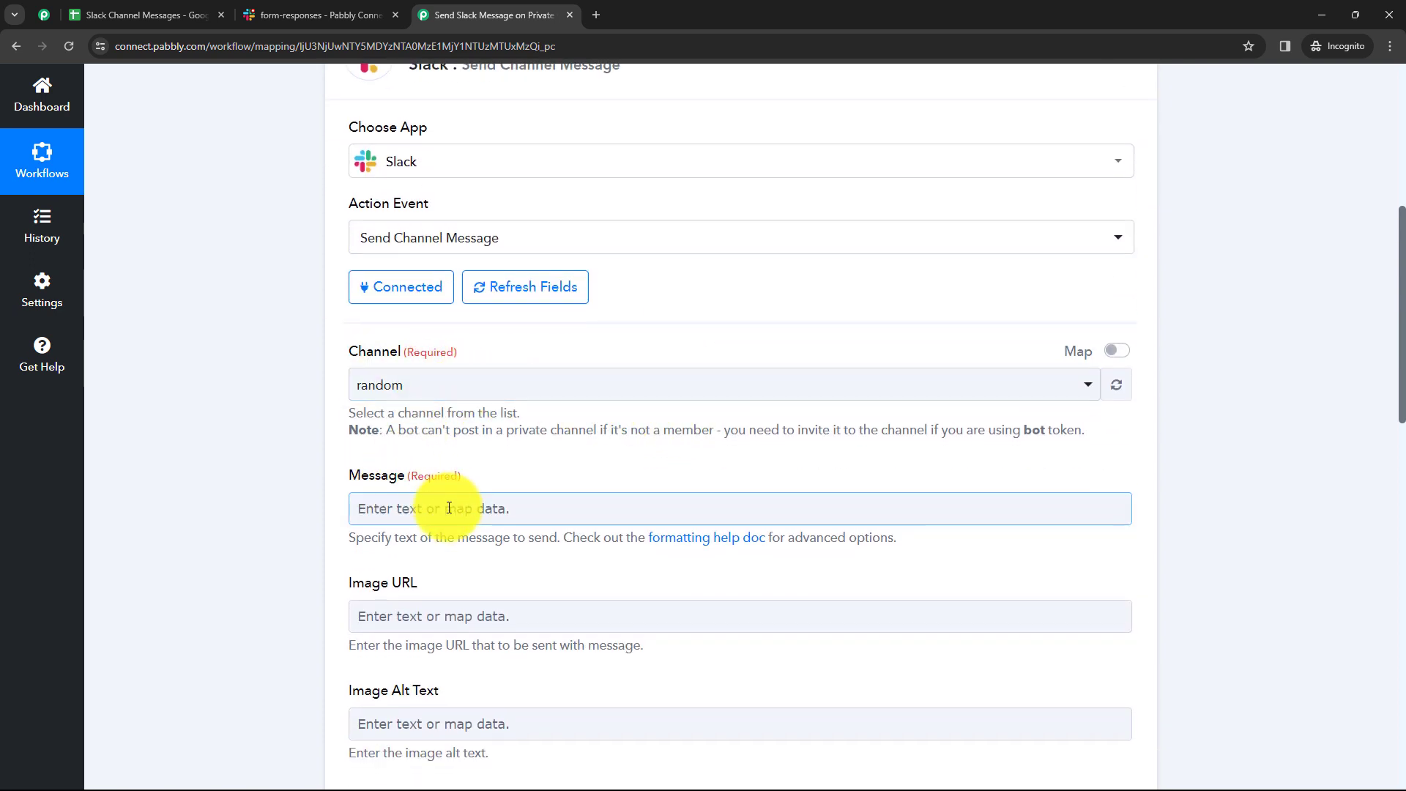
{"action": "scroll", "coordinate": [410, 516], "scroll_direction": "down", "scroll_amount": 2}
{"action": "scroll", "coordinate": [440, 563], "scroll_direction": "down", "scroll_amount": 5}
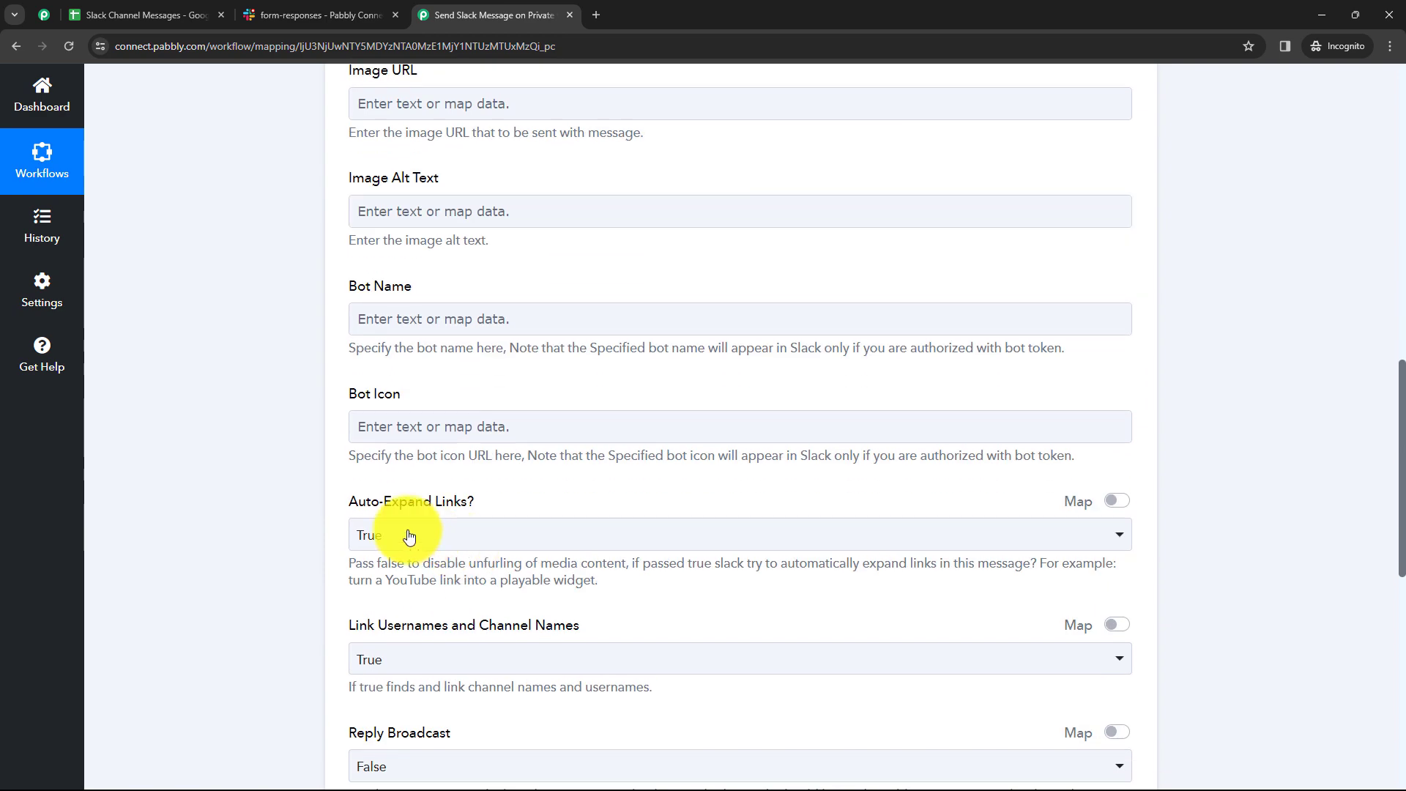
{"action": "scroll", "coordinate": [539, 593], "scroll_direction": "up", "scroll_amount": 2}
{"action": "scroll", "coordinate": [540, 593], "scroll_direction": "up", "scroll_amount": 3}
{"action": "scroll", "coordinate": [476, 542], "scroll_direction": "up", "scroll_amount": 2}
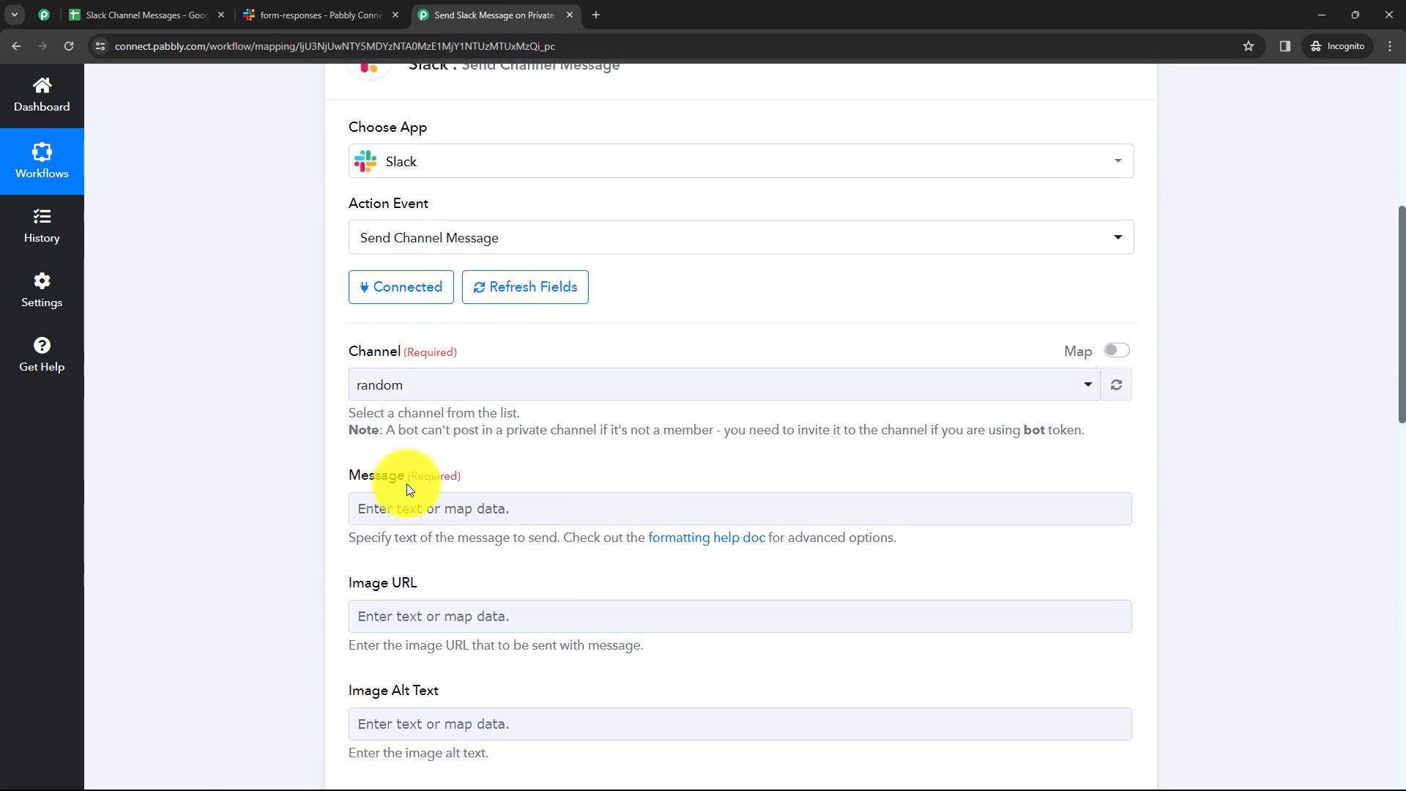
{"action": "left_click", "coordinate": [504, 510]}
{"action": "scroll", "coordinate": [504, 510], "scroll_direction": "down", "scroll_amount": 4}
{"action": "scroll", "coordinate": [439, 520], "scroll_direction": "down", "scroll_amount": 3}
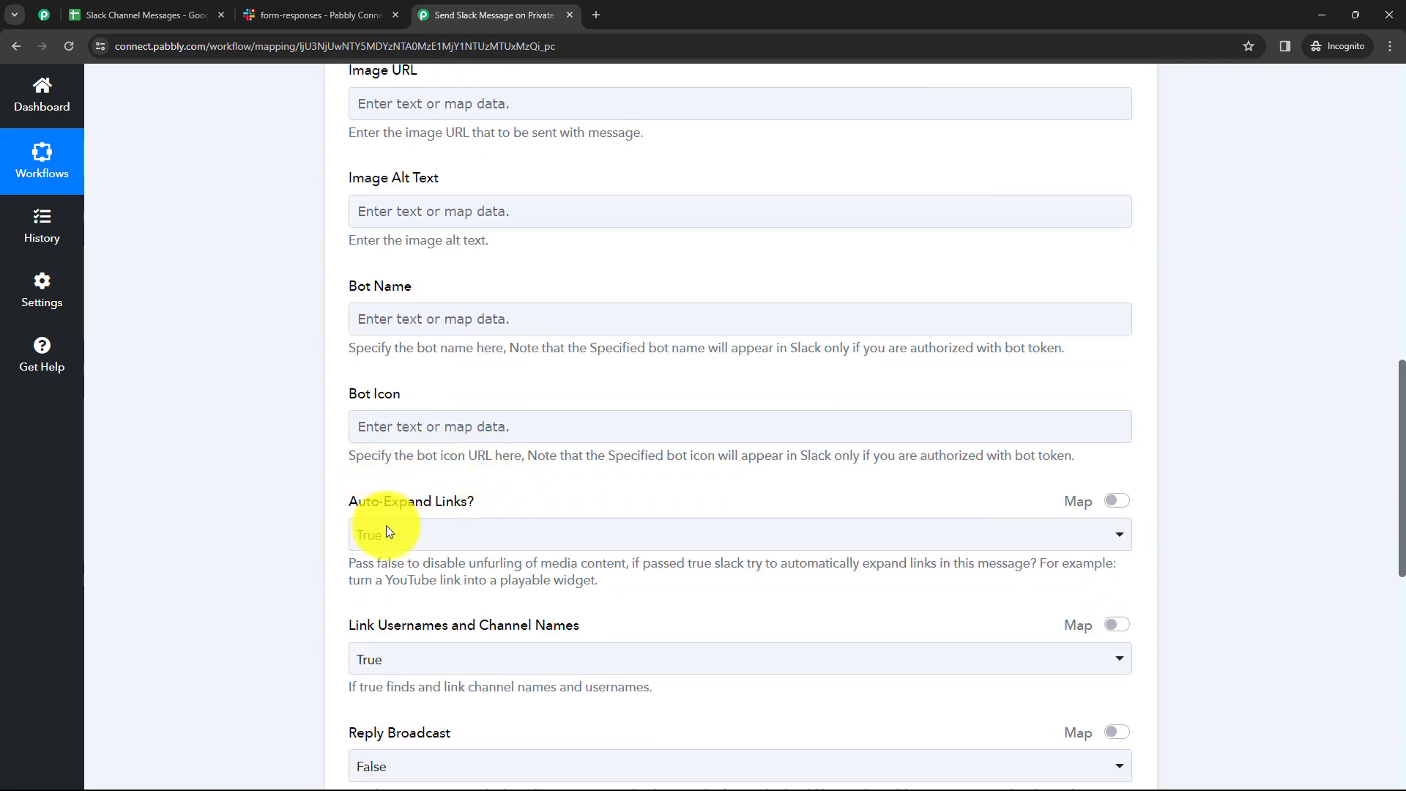
{"action": "scroll", "coordinate": [576, 566], "scroll_direction": "up", "scroll_amount": 4}
{"action": "scroll", "coordinate": [513, 534], "scroll_direction": "up", "scroll_amount": 3}
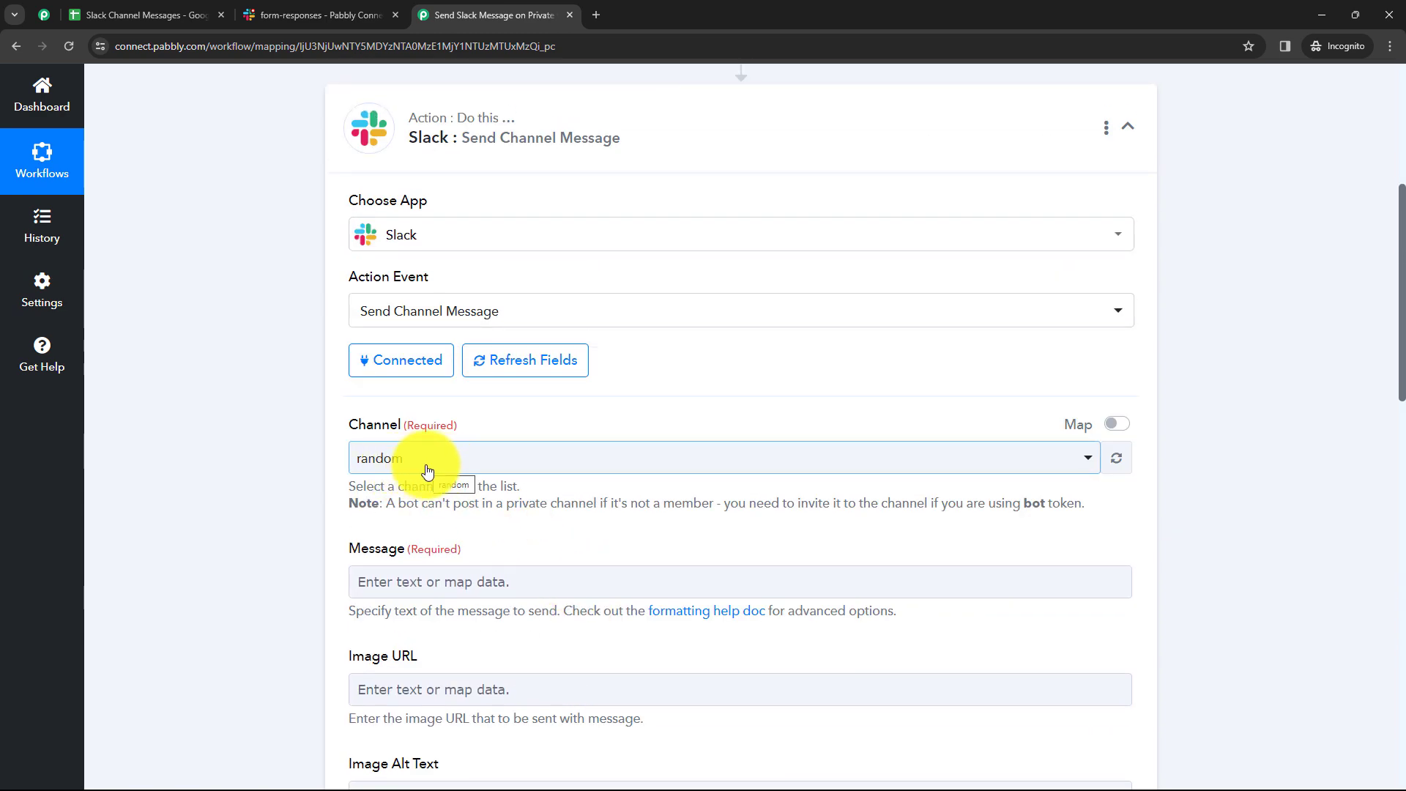
{"action": "left_click", "coordinate": [395, 467]}
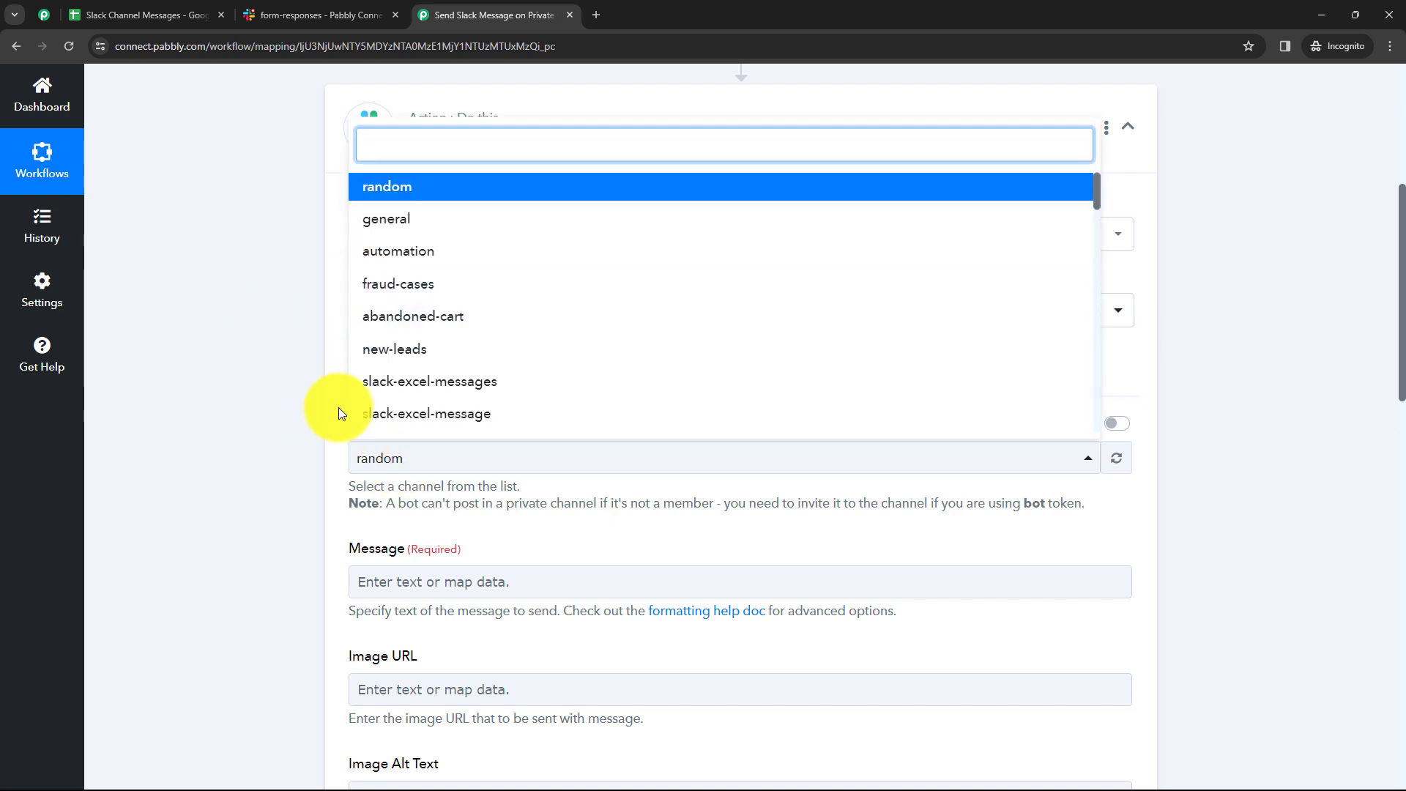
{"action": "left_click", "coordinate": [288, 441]}
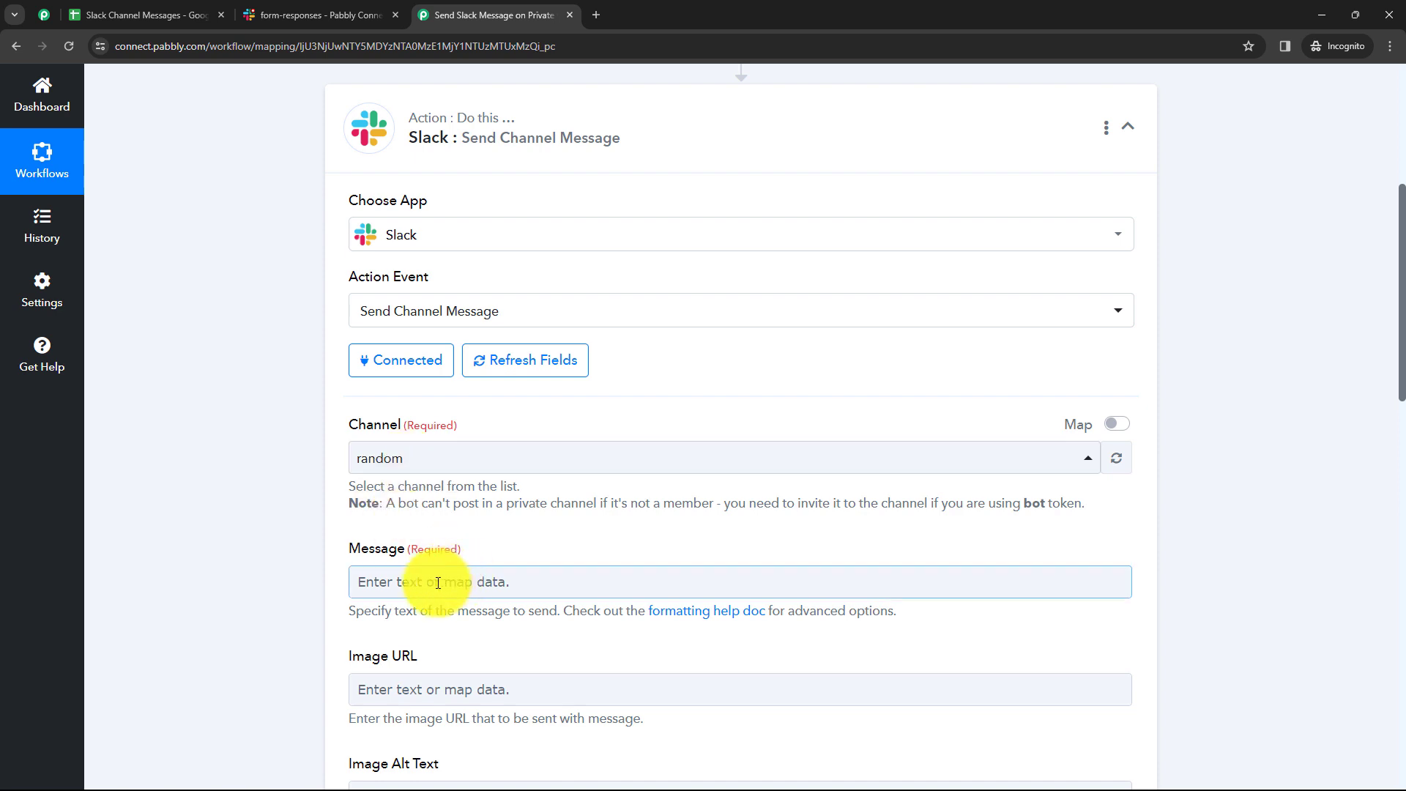
{"action": "left_click", "coordinate": [401, 581]}
{"action": "left_click", "coordinate": [305, 582]}
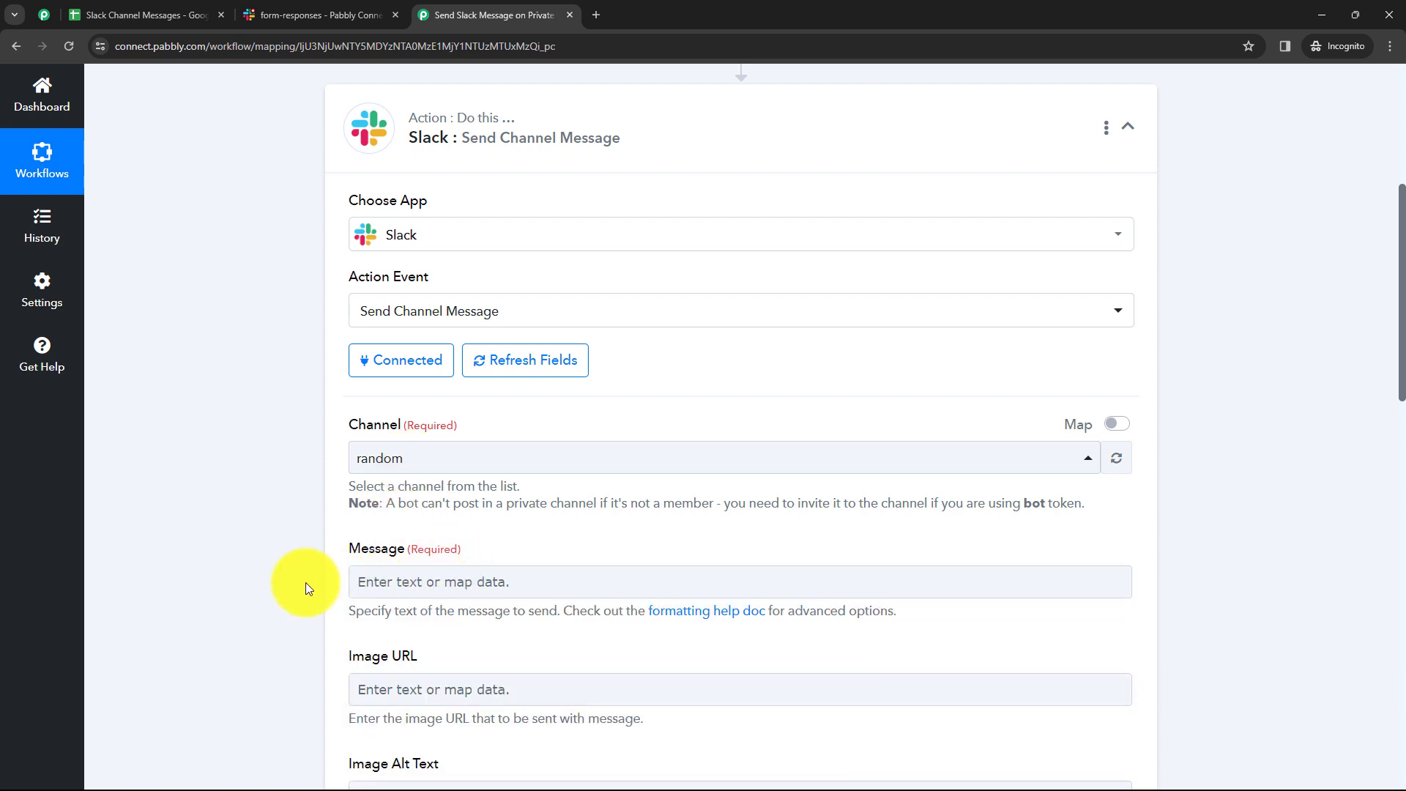
{"action": "left_click", "coordinate": [309, 16]}
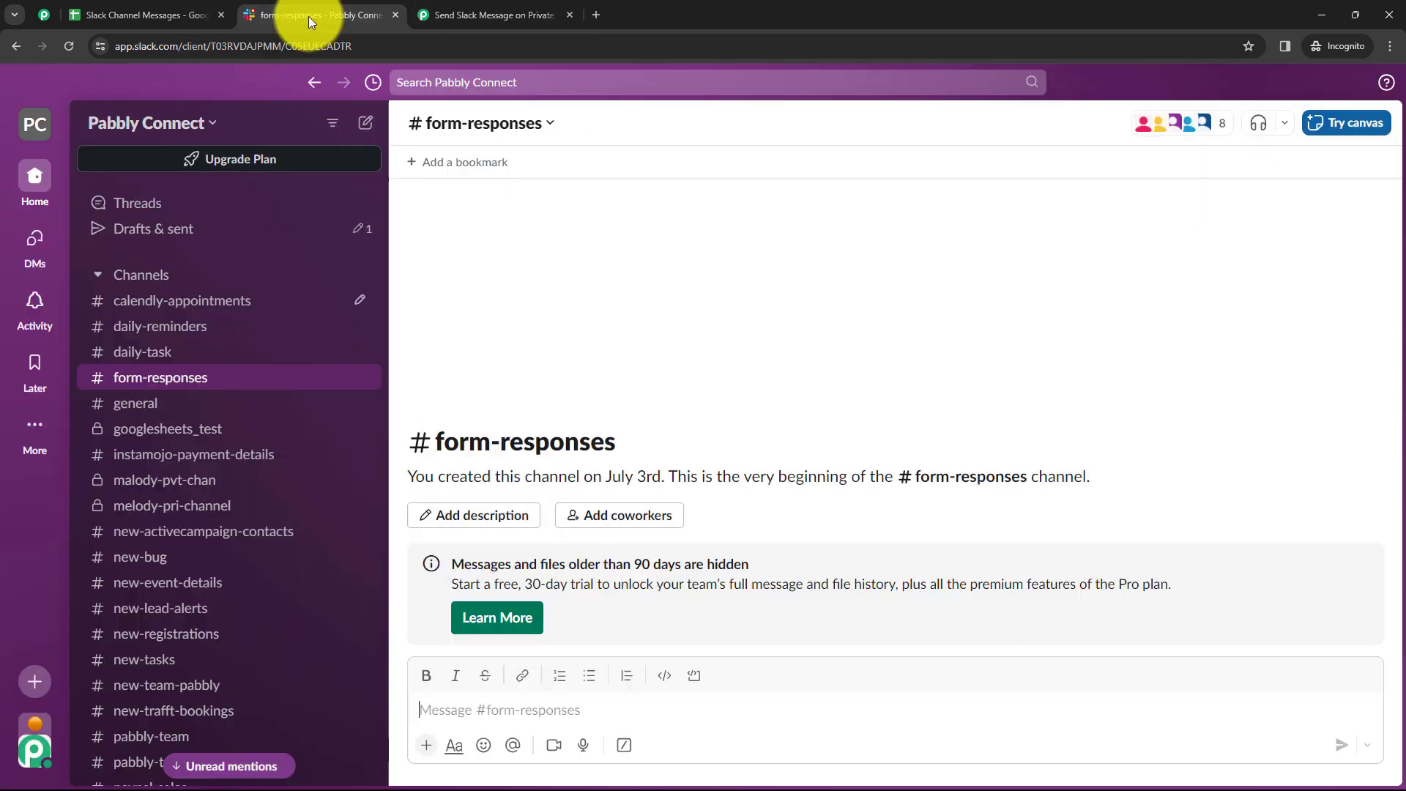
Create the private Slack channel 'googlesheets_test_channel' without adding any people.
{"action": "left_click", "coordinate": [36, 680]}
{"action": "left_click", "coordinate": [151, 702]}
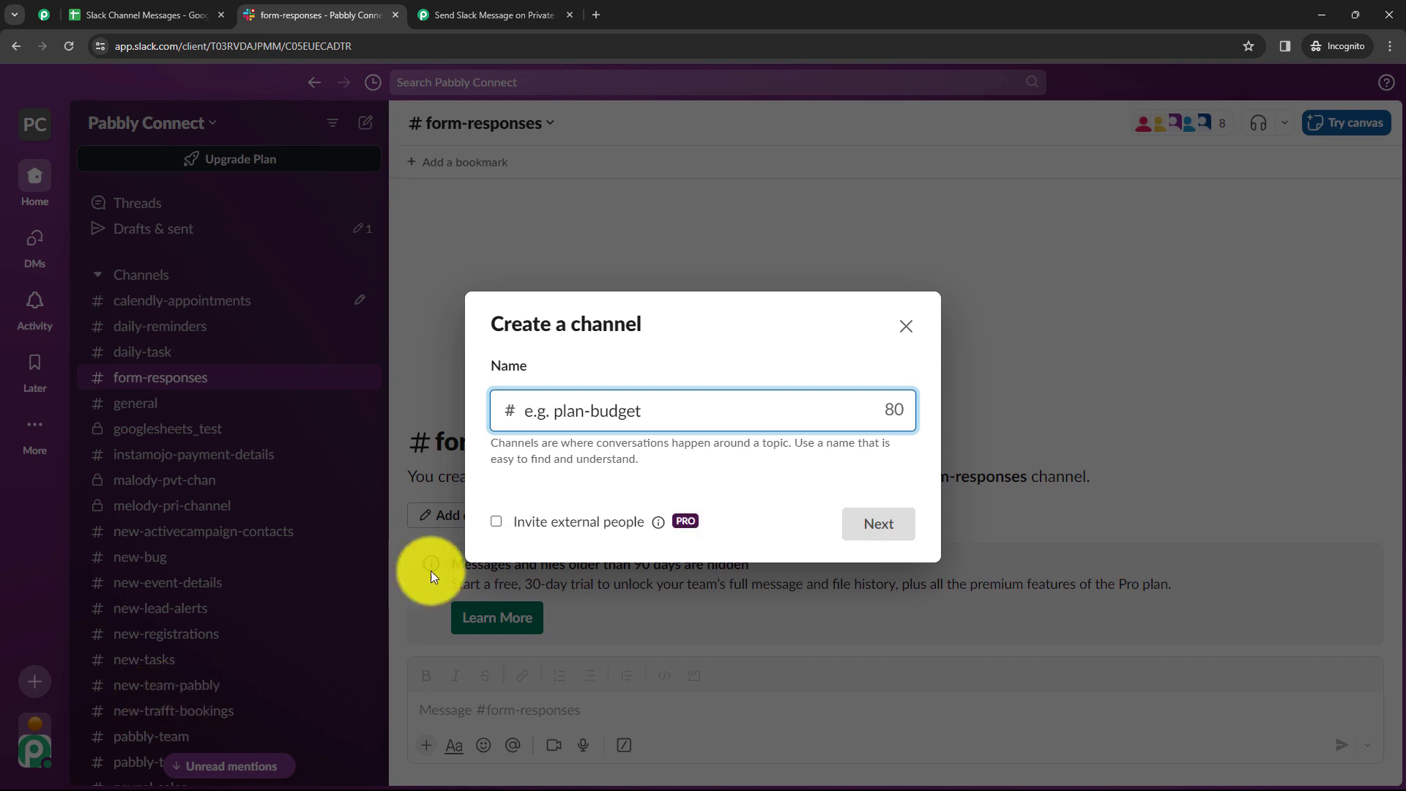
{"action": "left_click", "coordinate": [561, 423]}
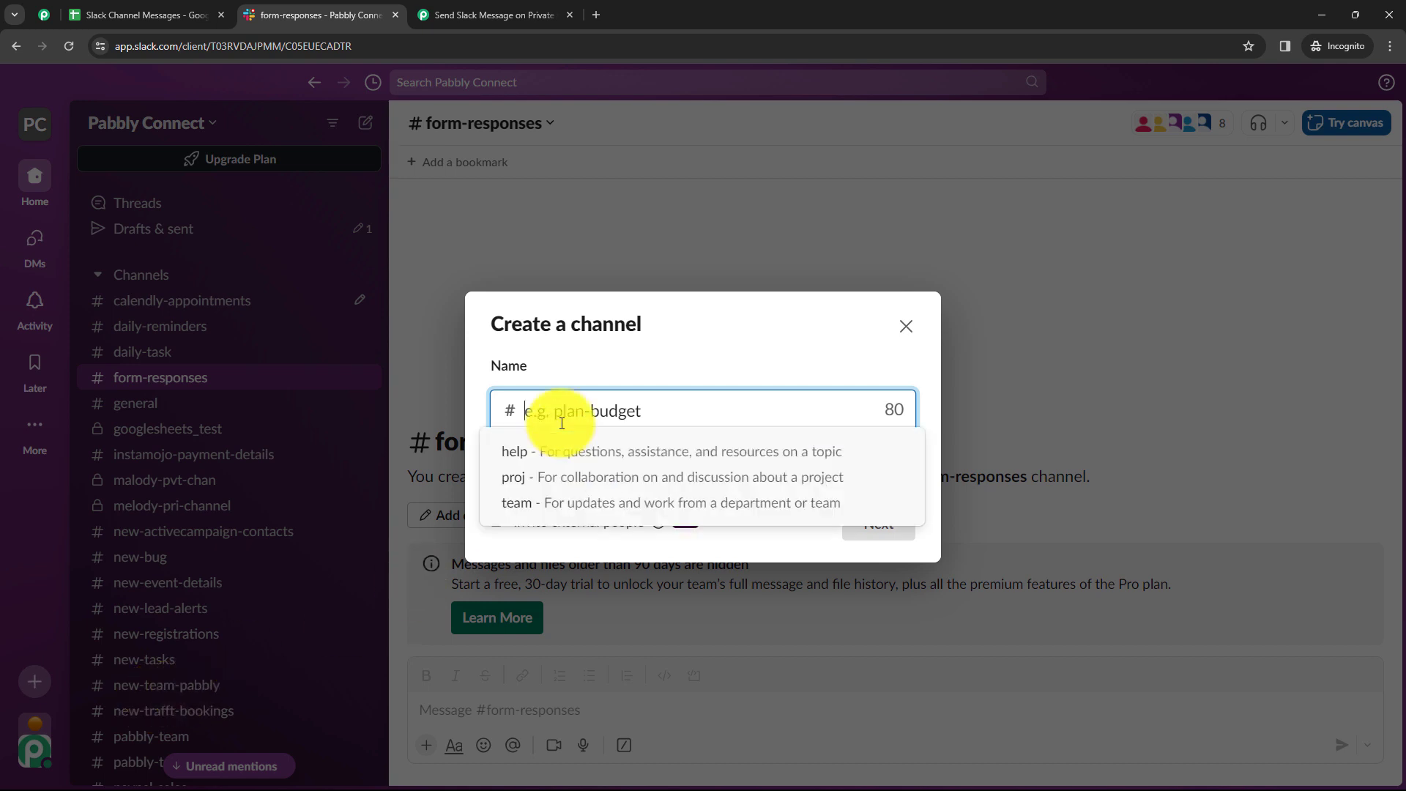
{"action": "type", "text": "googlesheets_test_channel"}
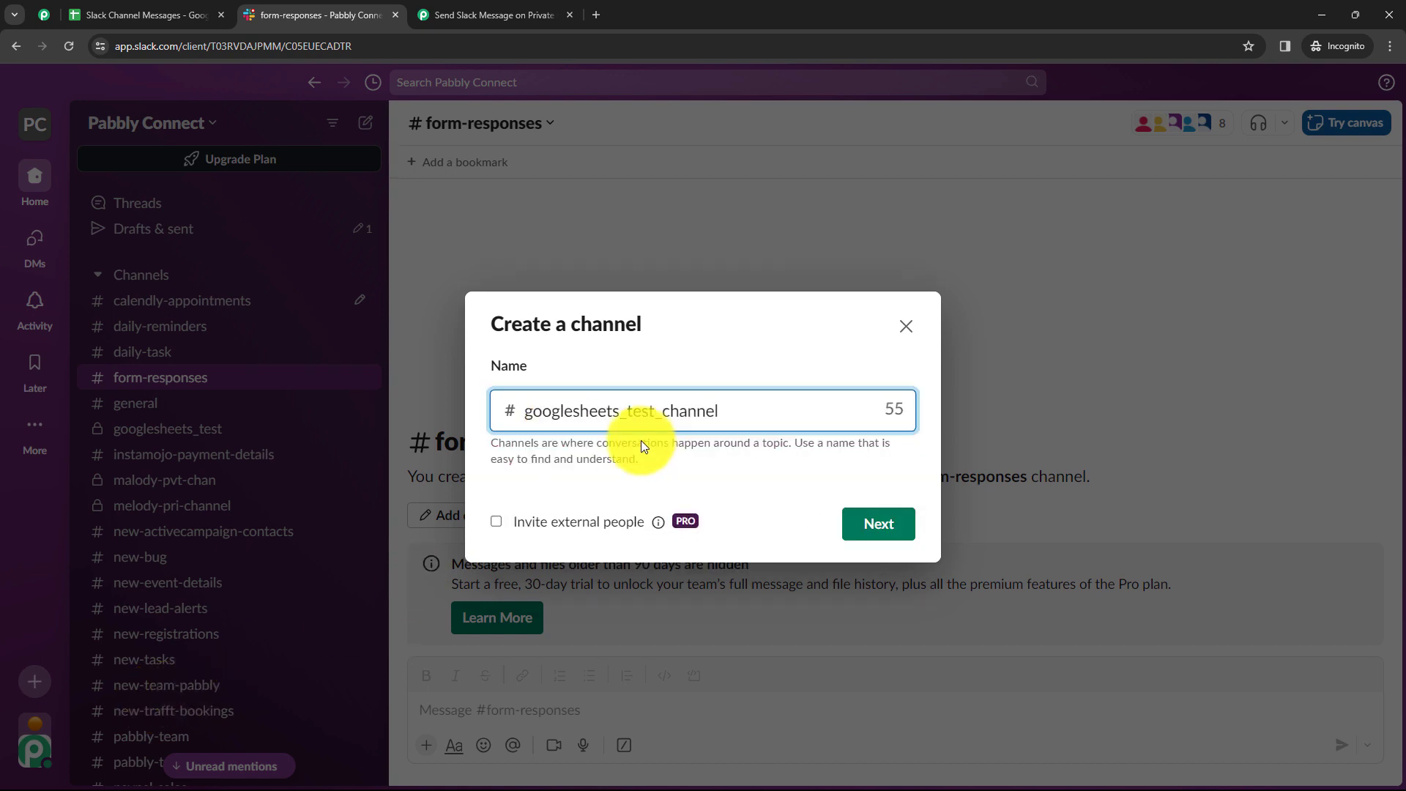
{"action": "left_click", "coordinate": [873, 532]}
{"action": "left_click", "coordinate": [496, 430]}
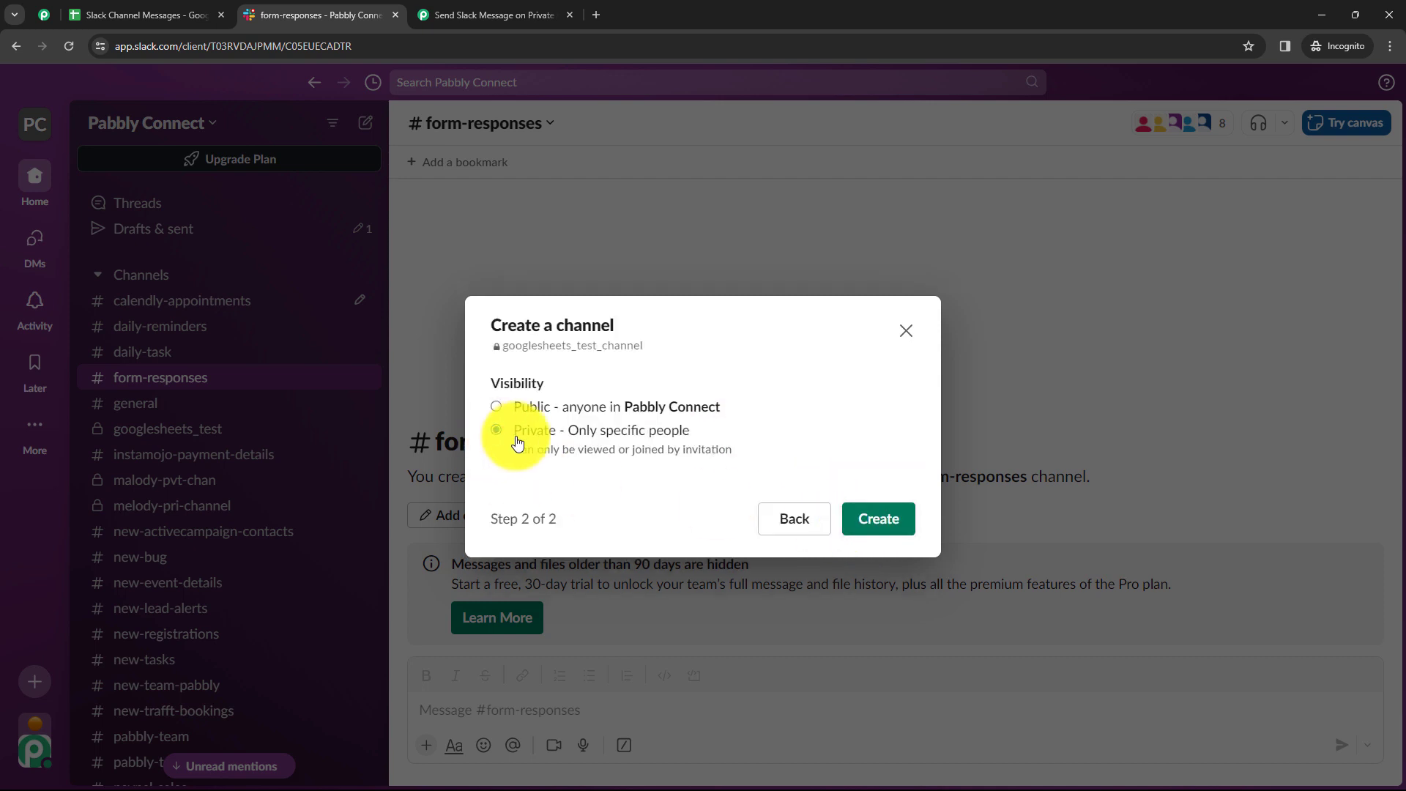
{"action": "left_click", "coordinate": [866, 518]}
{"action": "left_click", "coordinate": [862, 485]}
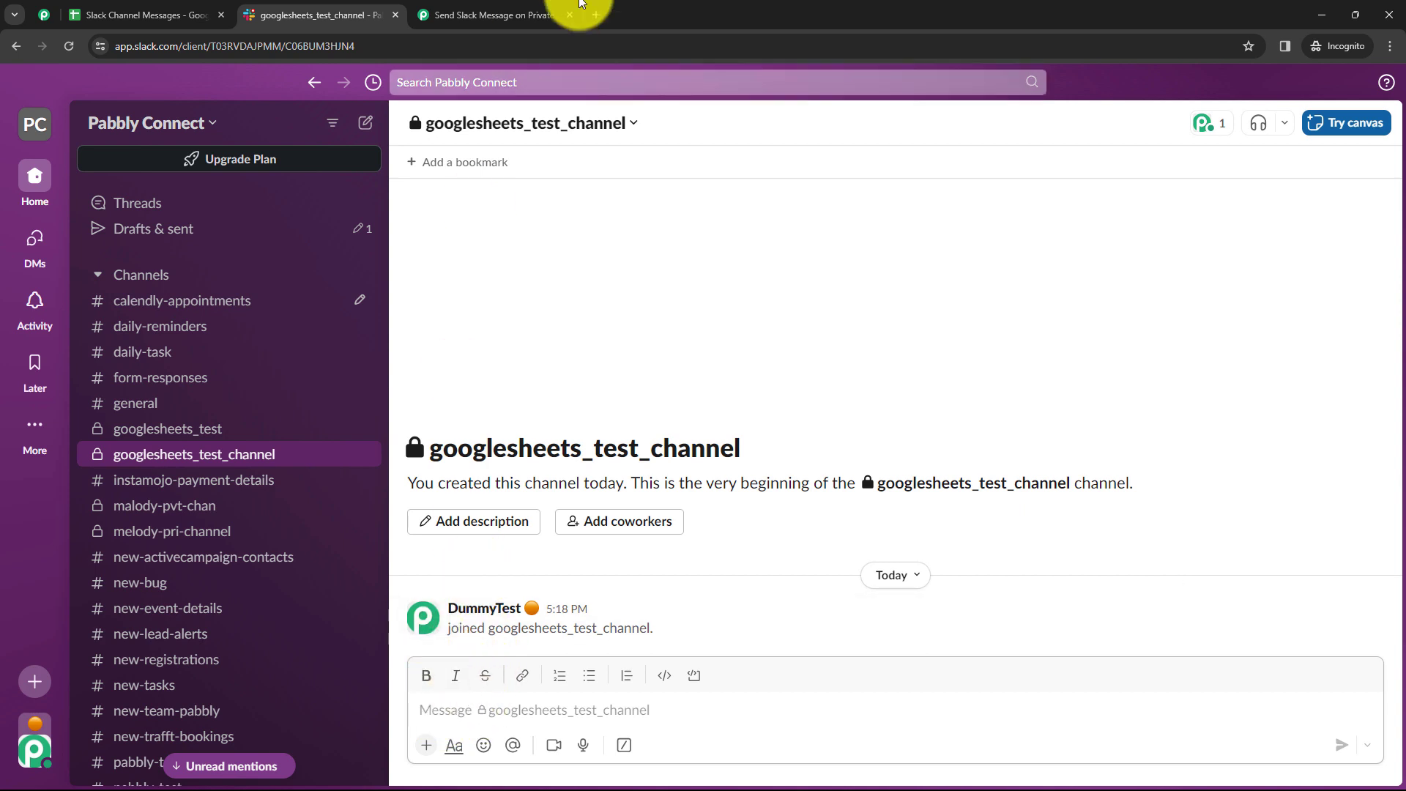
Refresh the Slack action's fields and select googlesheets_test_channel as the Channel.
{"action": "left_click", "coordinate": [496, 10]}
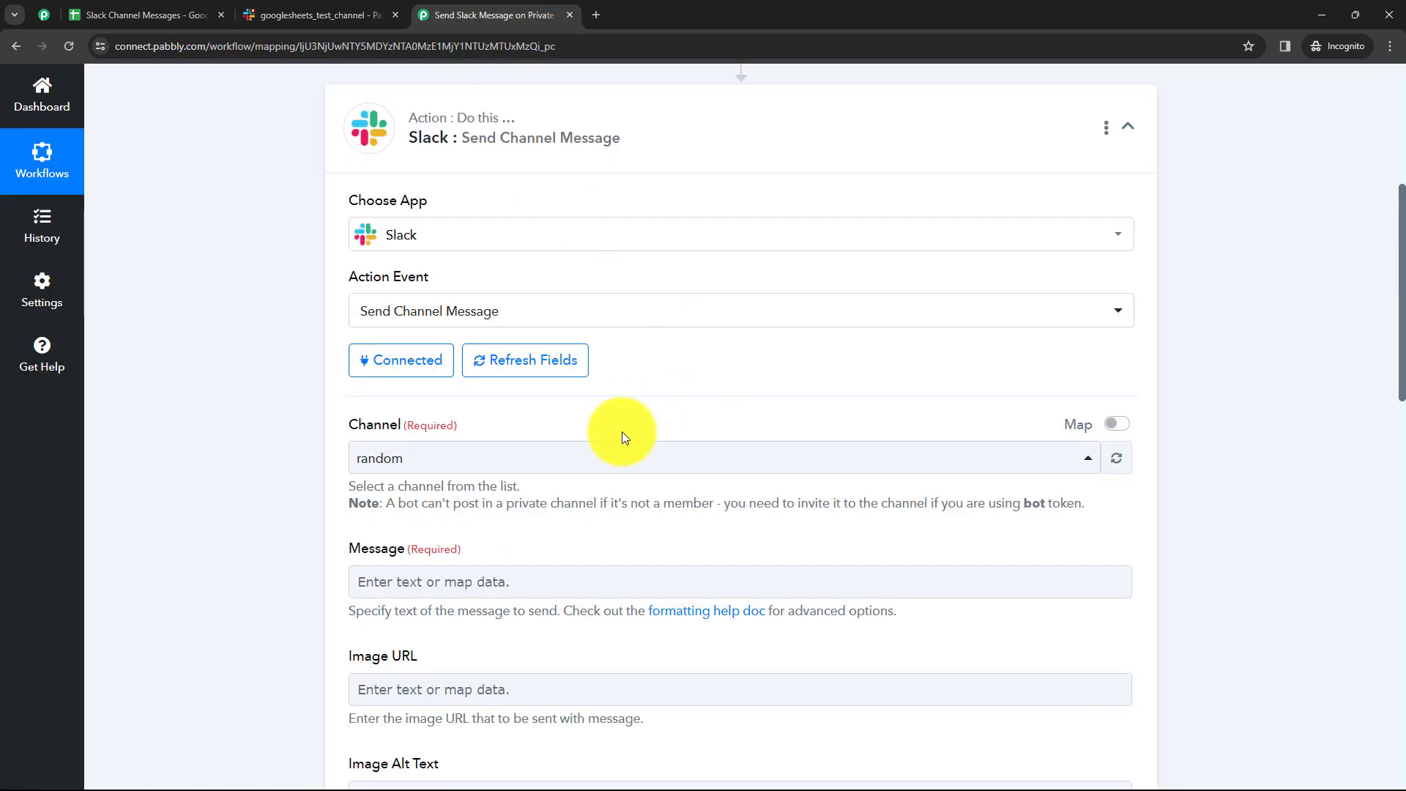
{"action": "left_click", "coordinate": [498, 457]}
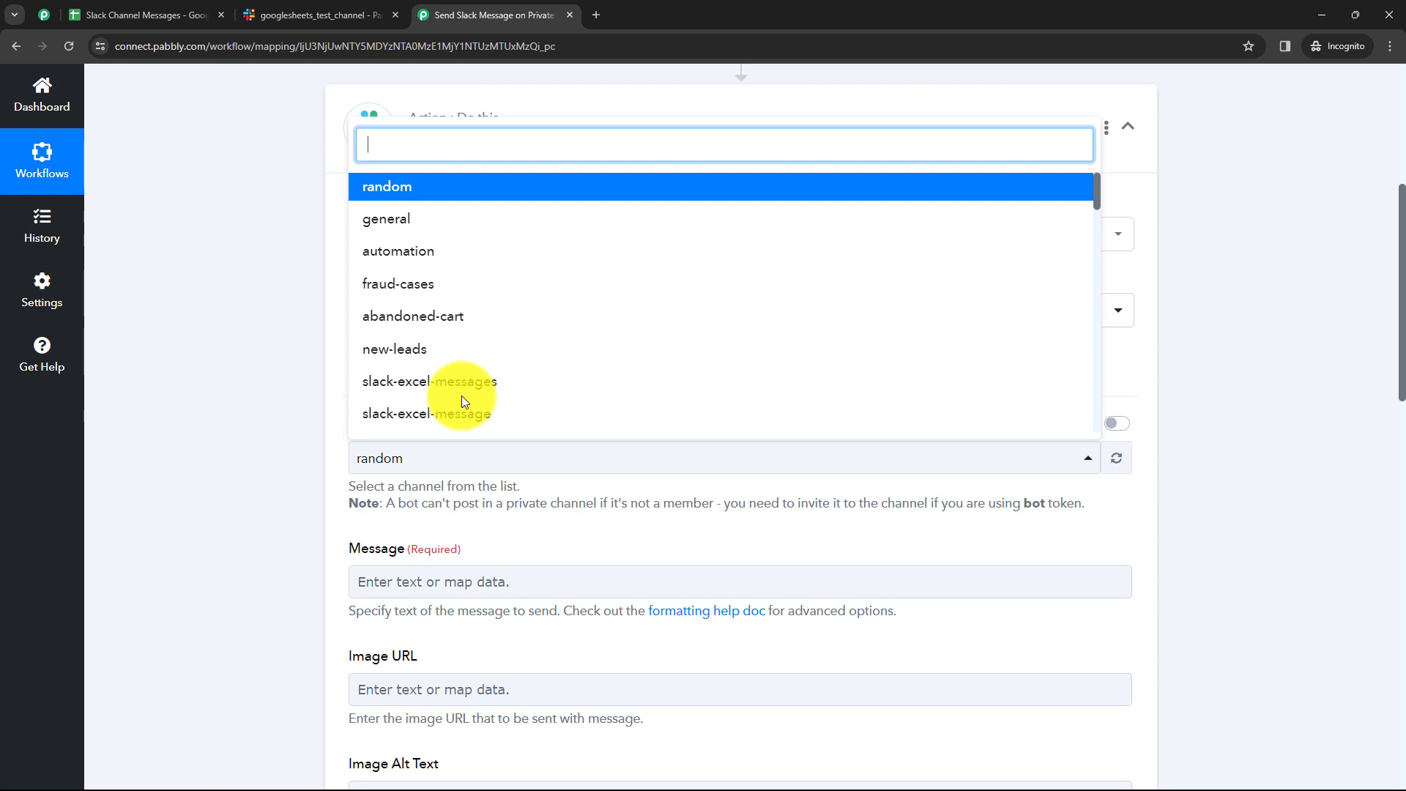
{"action": "type", "text": "goog"}
{"action": "left_click", "coordinate": [457, 416]}
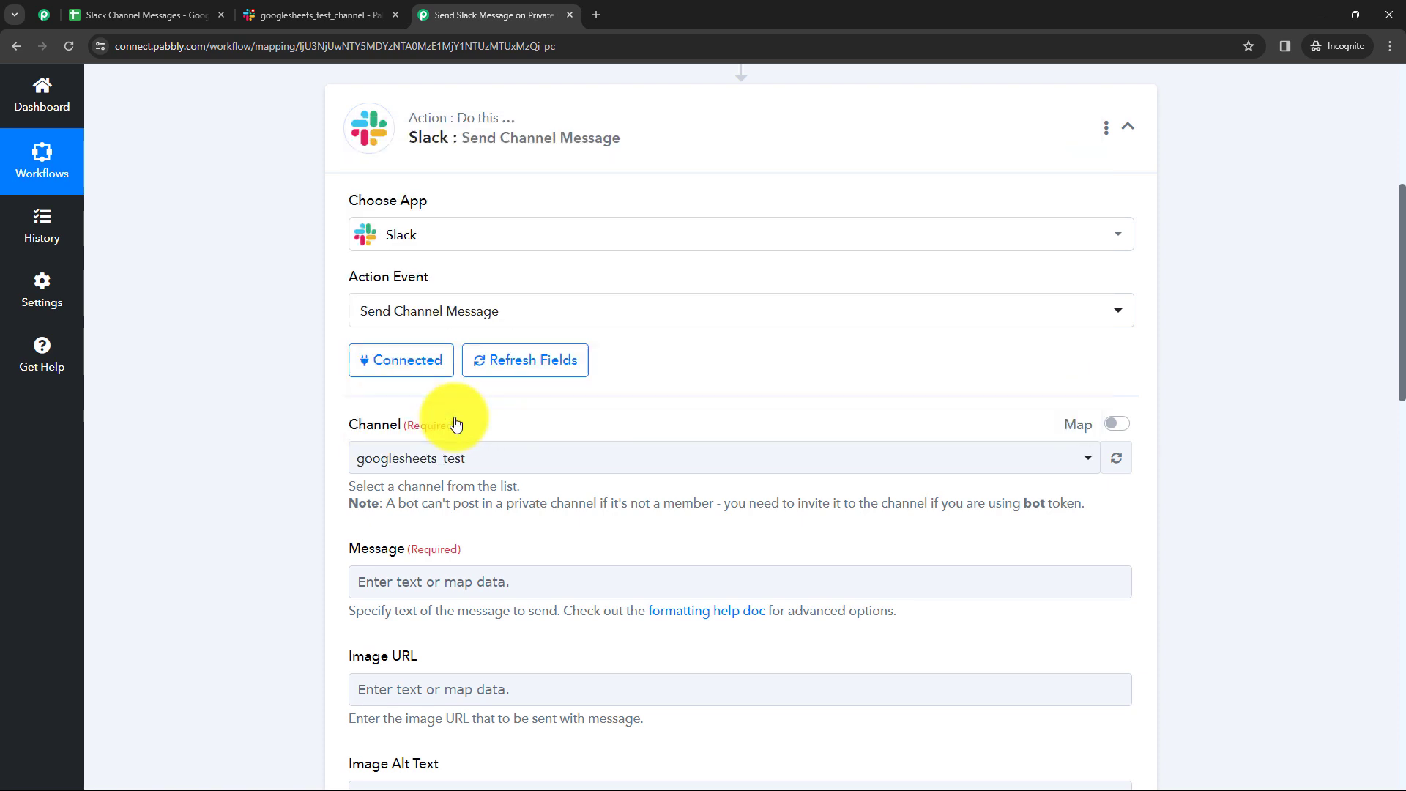
{"action": "left_click", "coordinate": [485, 461]}
{"action": "left_click", "coordinate": [514, 376]}
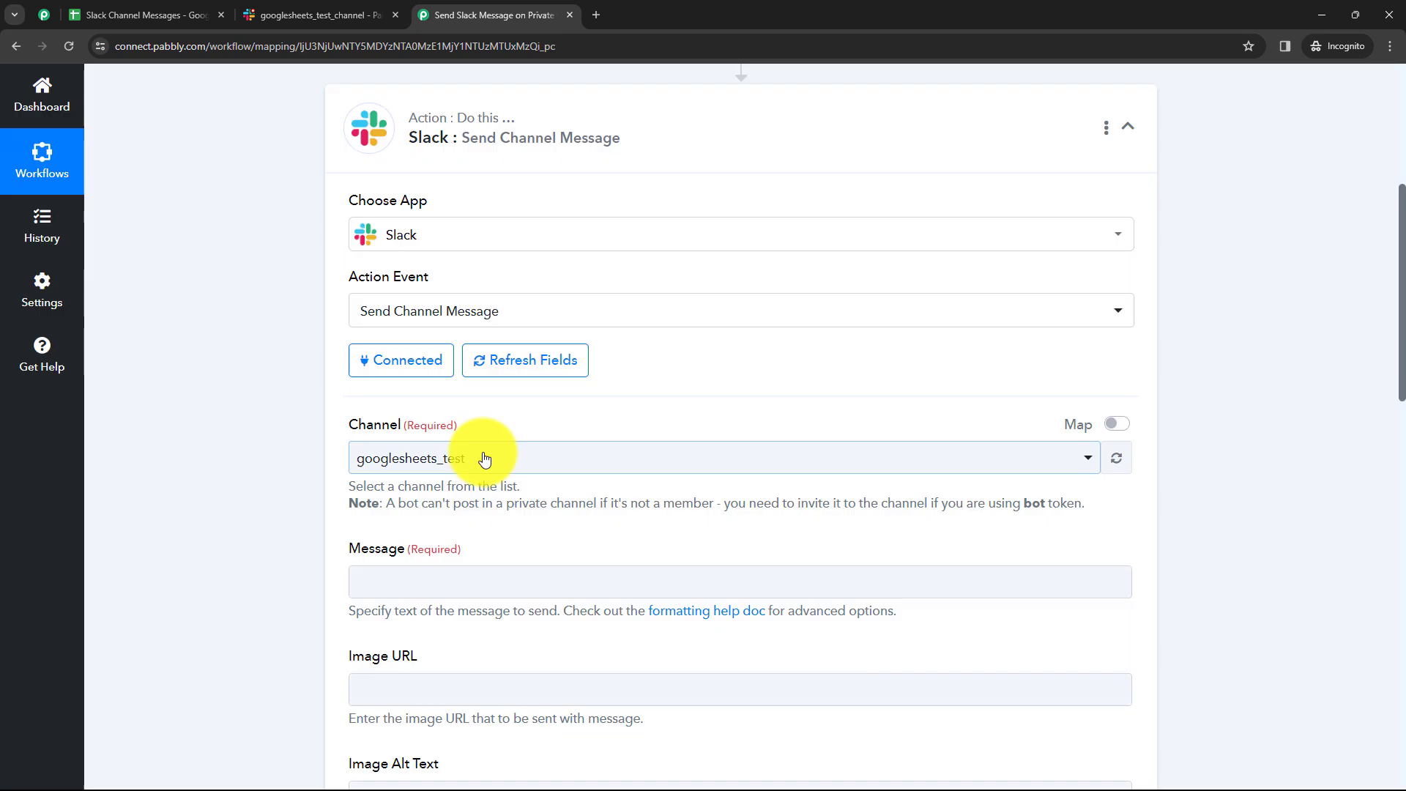
{"action": "left_click", "coordinate": [481, 459]}
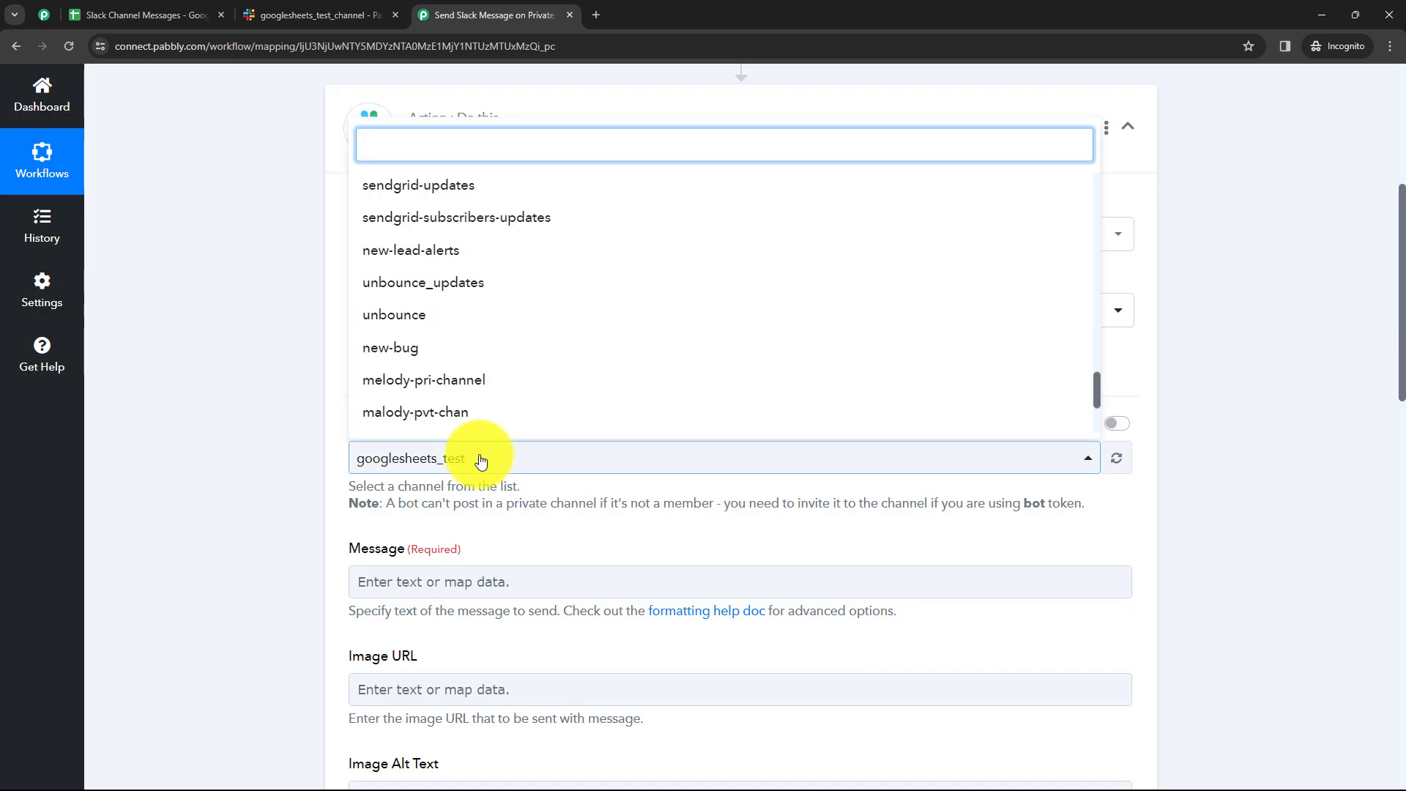
{"action": "type", "text": "goo"}
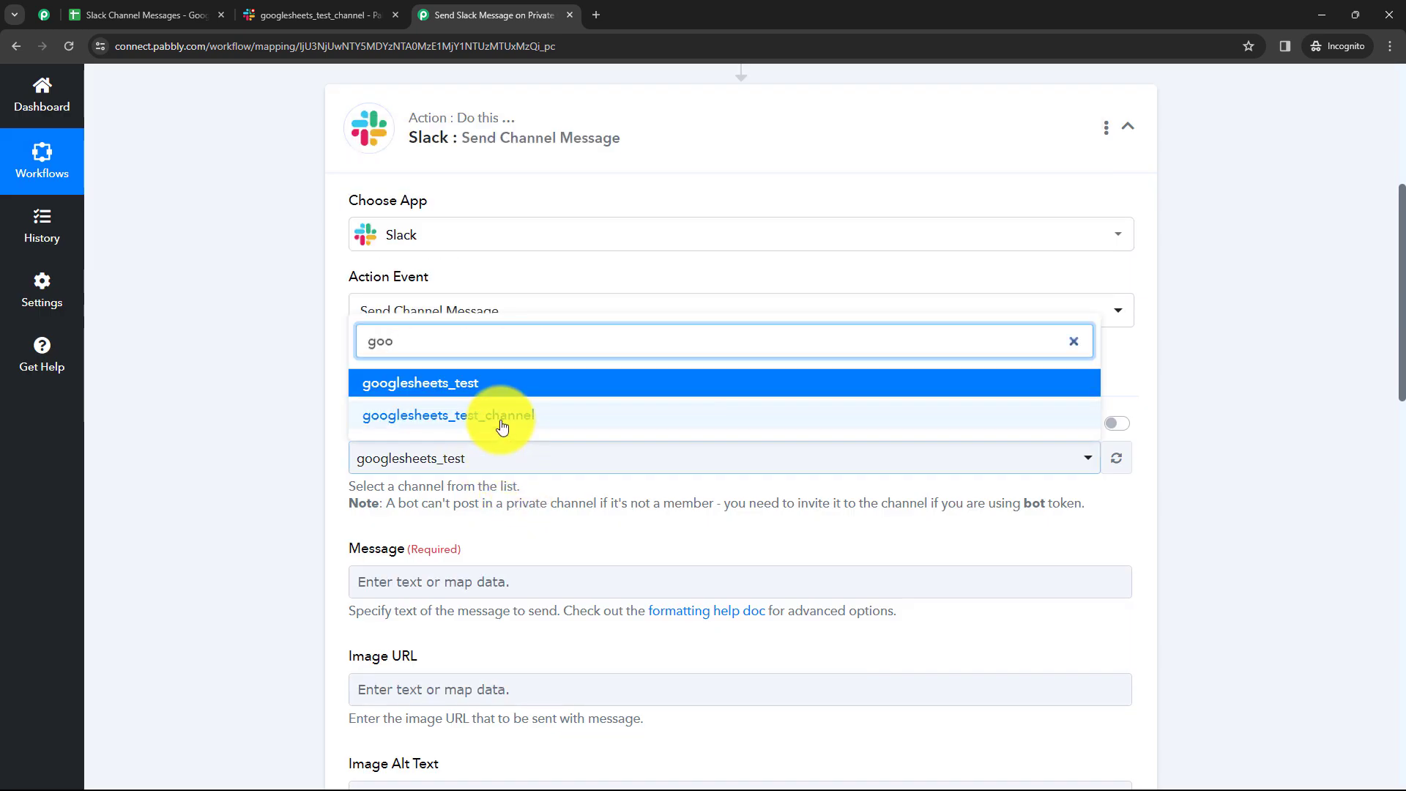
{"action": "left_click", "coordinate": [501, 417]}
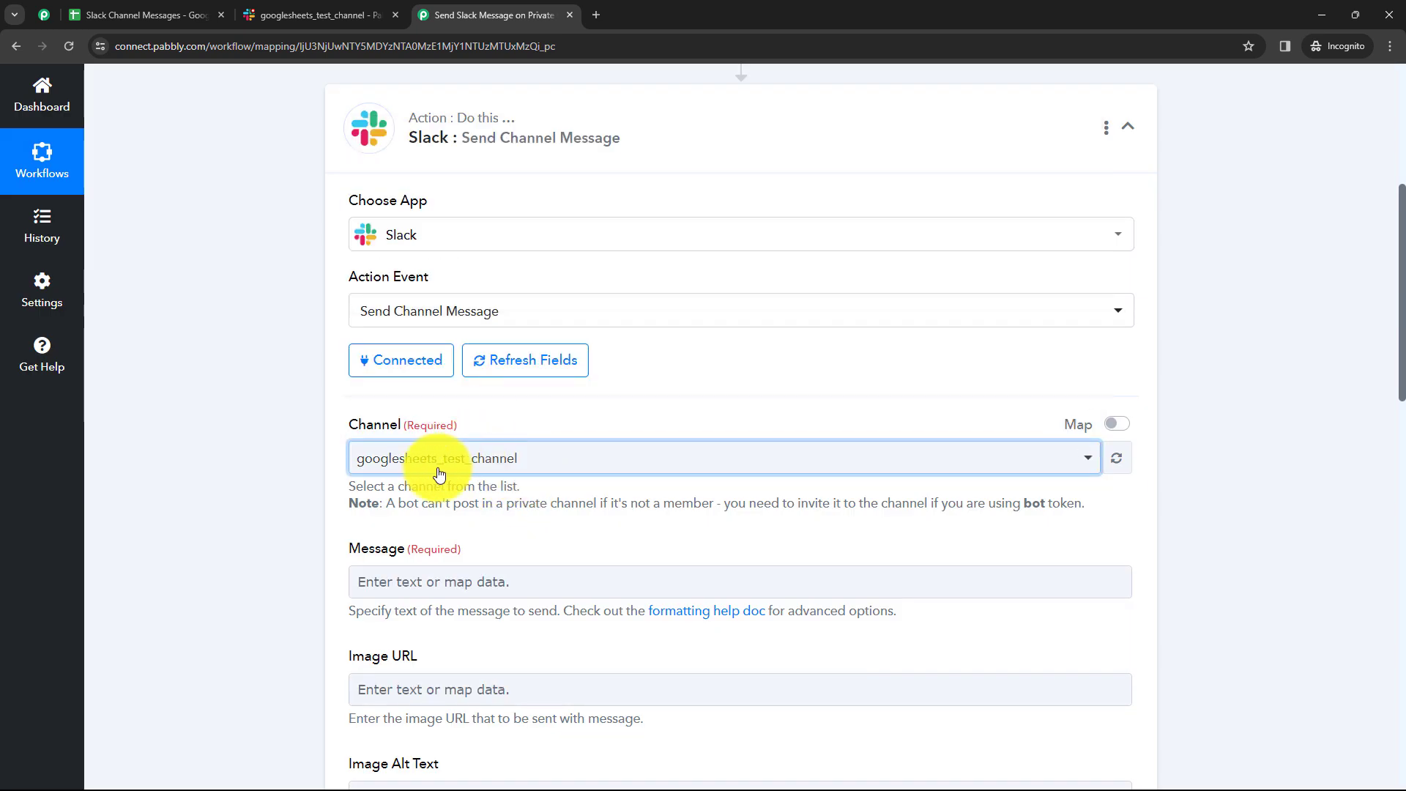
{"action": "scroll", "coordinate": [417, 493], "scroll_direction": "down", "scroll_amount": 2}
Write 'Hello Team,' and 'We will have the discussion on the topic -' plus the mapped Topics To Be Discussed field.
{"action": "left_click", "coordinate": [425, 443]}
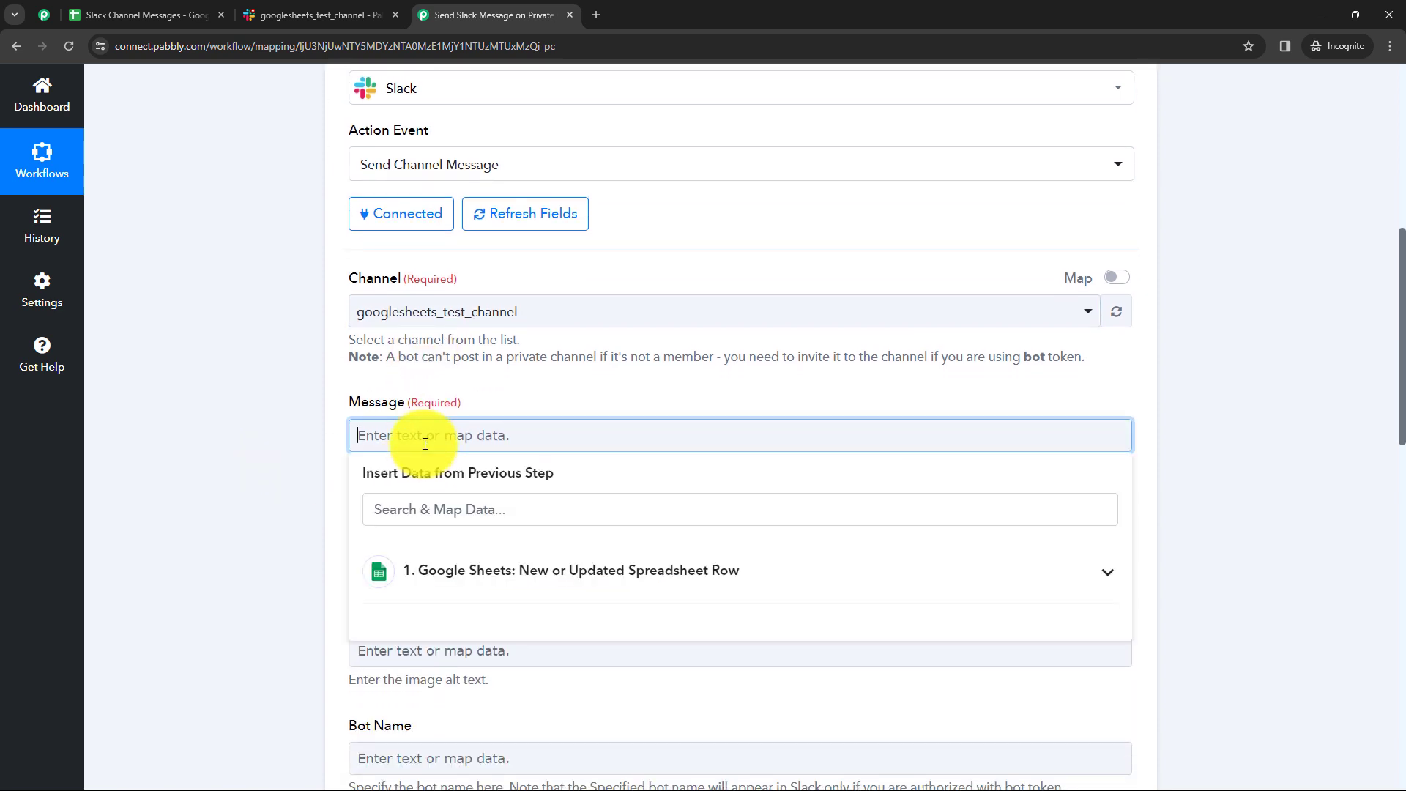
{"action": "type", "text": "H"}
{"action": "type", "text": "ello T"}
{"action": "type", "text": "eam,"}
{"action": "key", "text": "Return"}
{"action": "key", "text": "Return"}
{"action": "type", "text": "We will have the discussion on the topic -"}
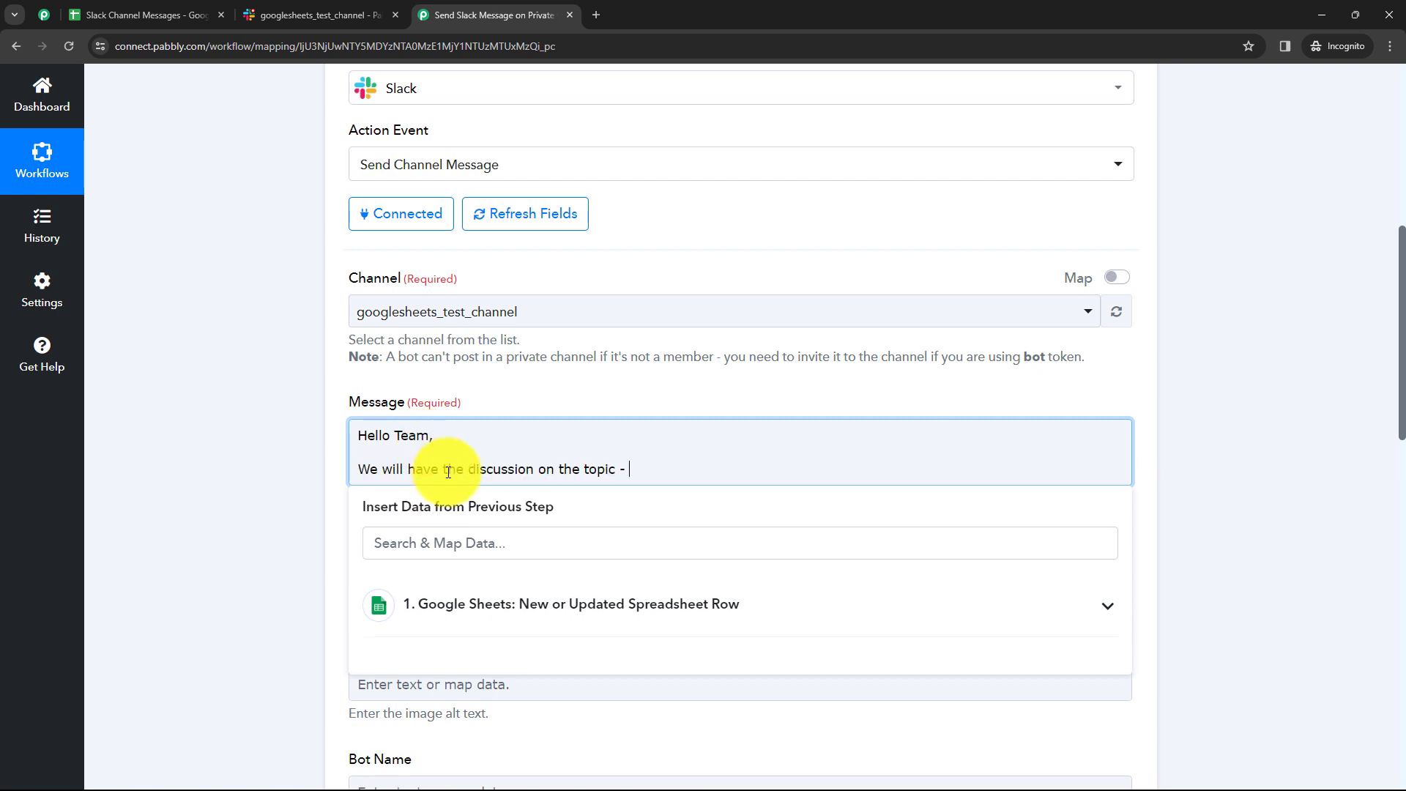
{"action": "left_click", "coordinate": [512, 604]}
{"action": "left_click", "coordinate": [560, 690]}
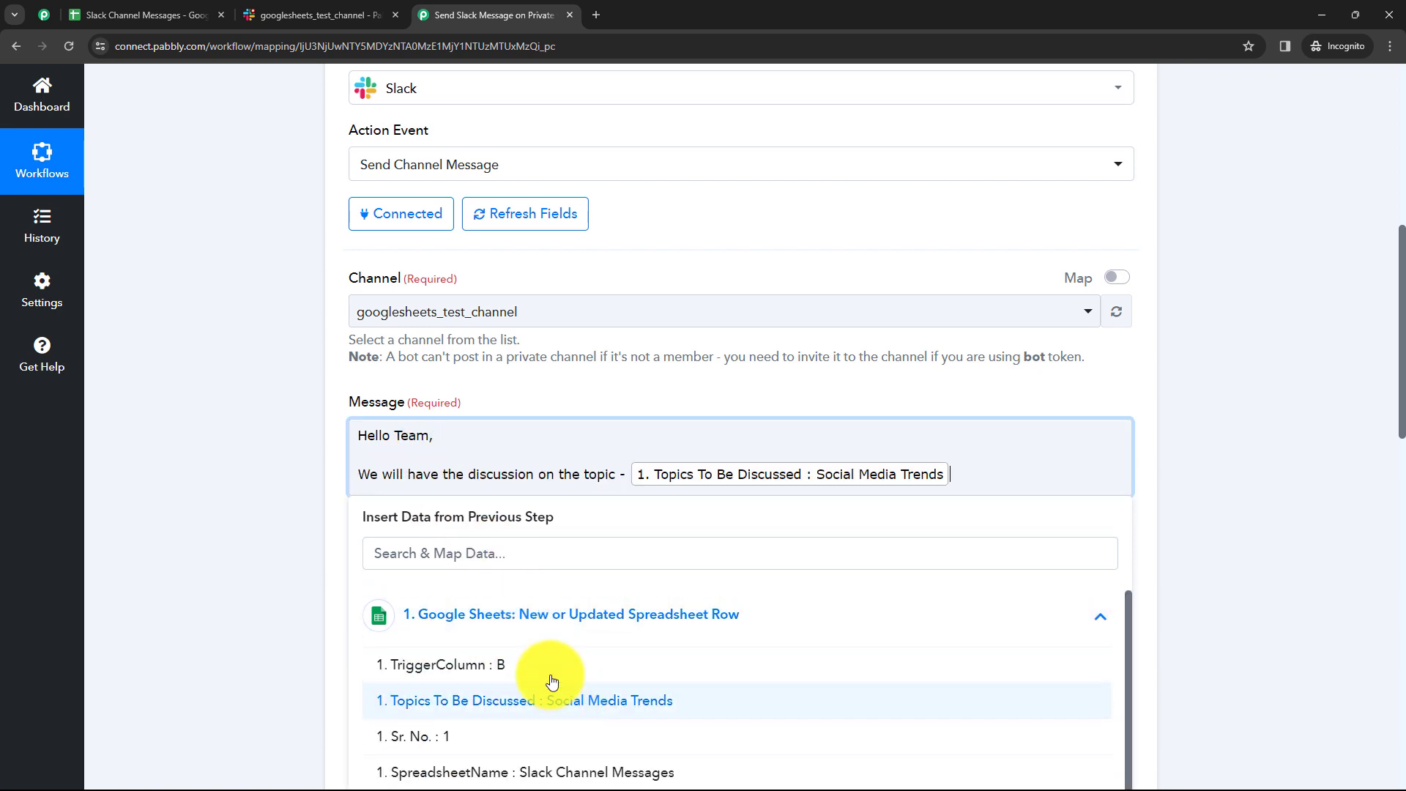
{"action": "left_click", "coordinate": [266, 486]}
Add the closing lines 'Will connect in the evening.' and 'Thanks' below the topic line.
{"action": "left_click", "coordinate": [961, 470]}
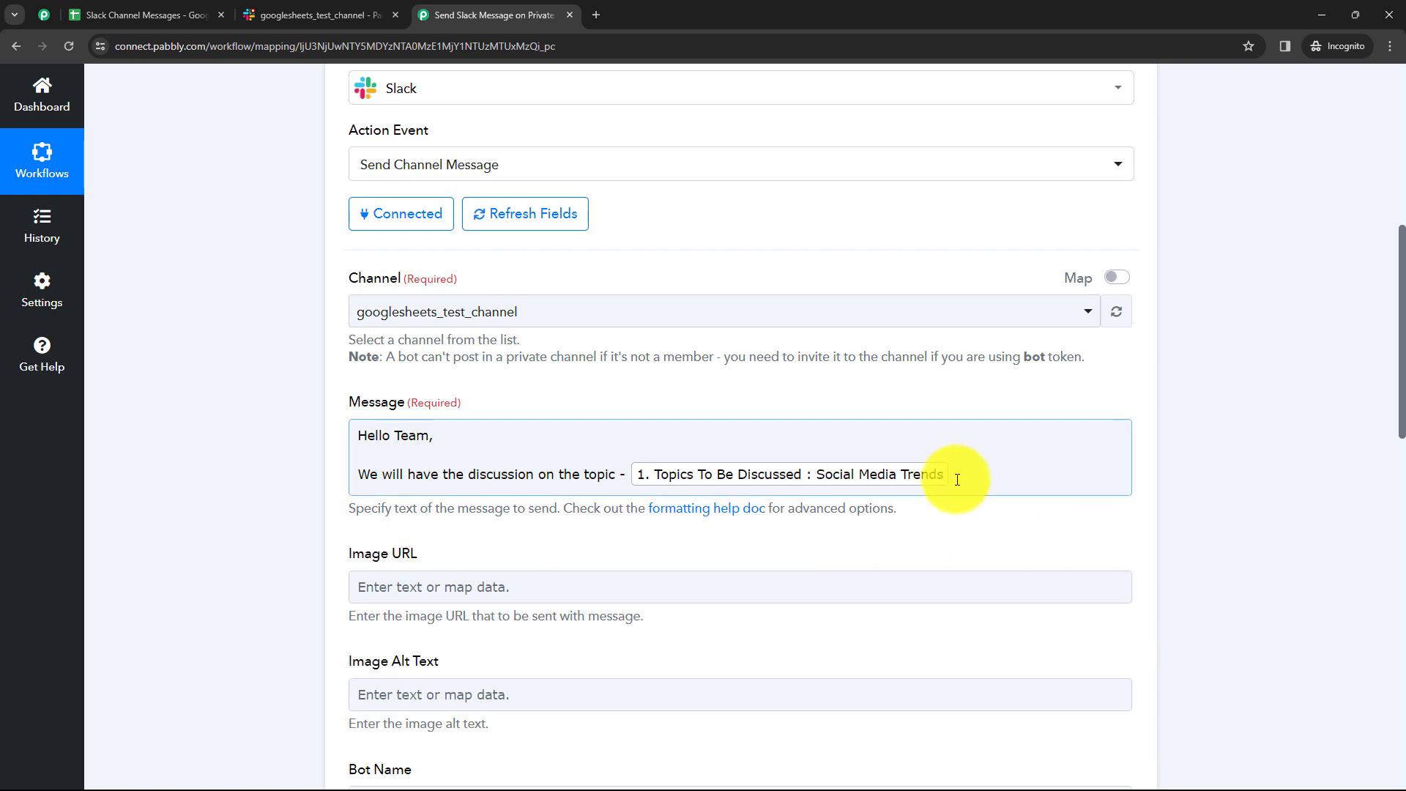
{"action": "left_click", "coordinate": [957, 478]}
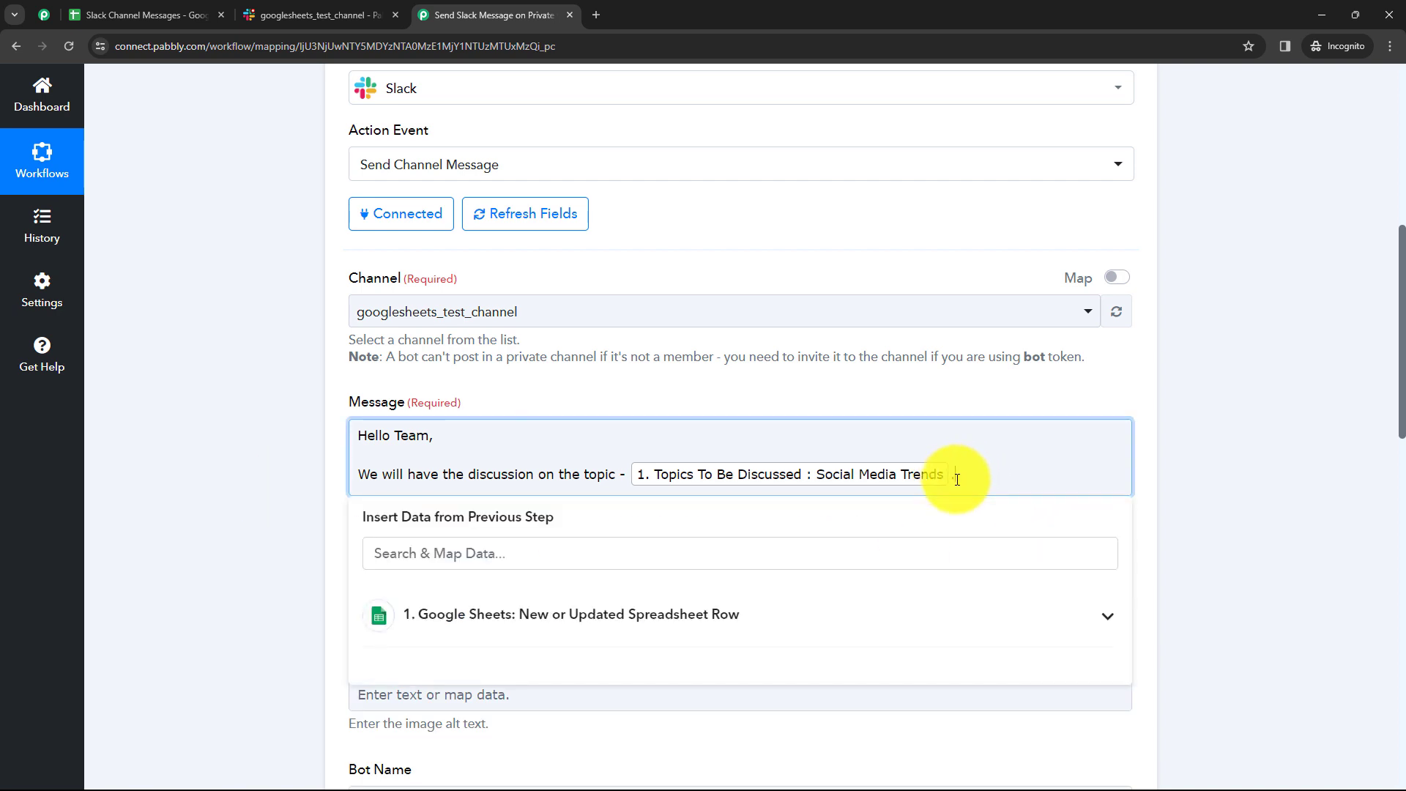
{"action": "key", "text": "Return"}
{"action": "key", "text": "Return"}
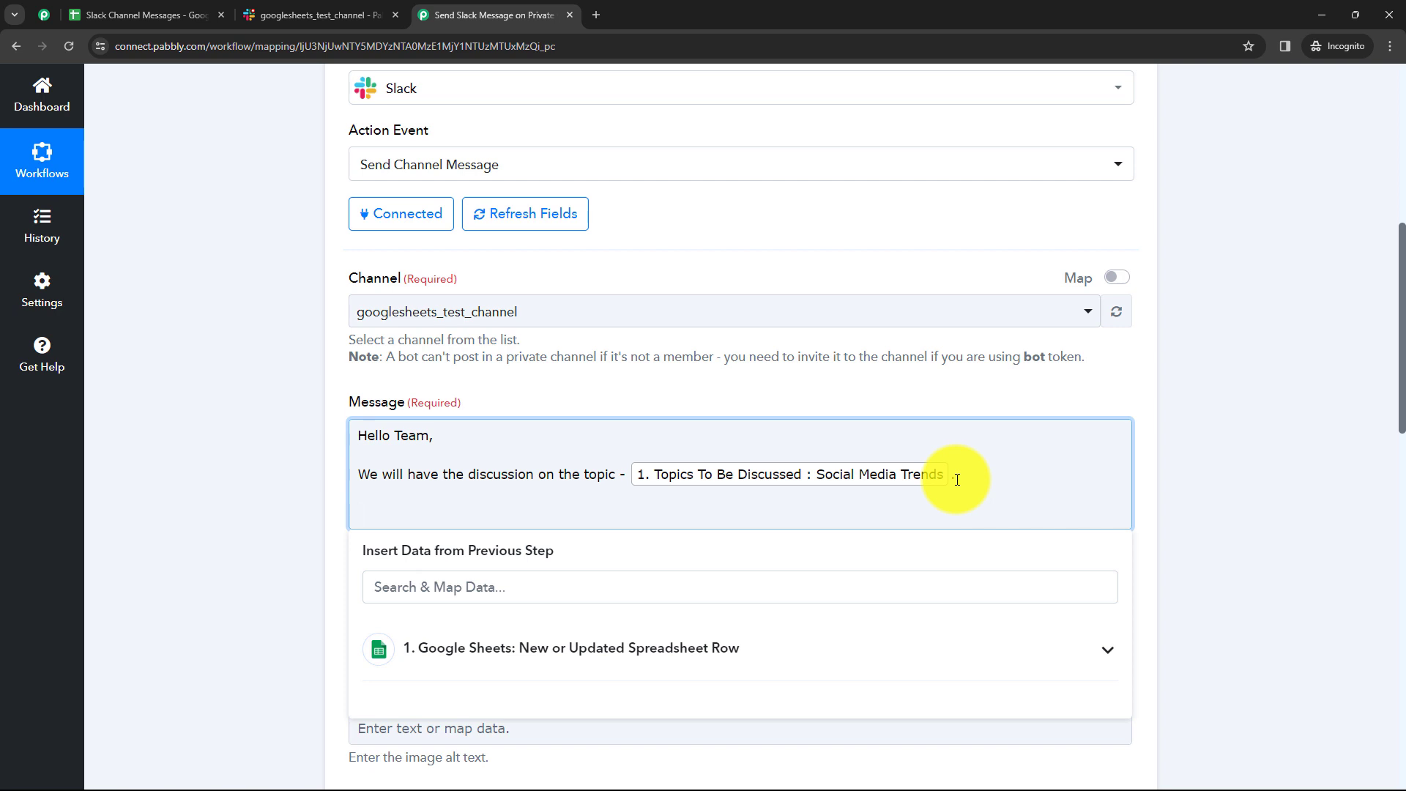
{"action": "type", "text": "Will connect in the evening."}
{"action": "key", "text": "Return"}
{"action": "type", "text": "thanks."}
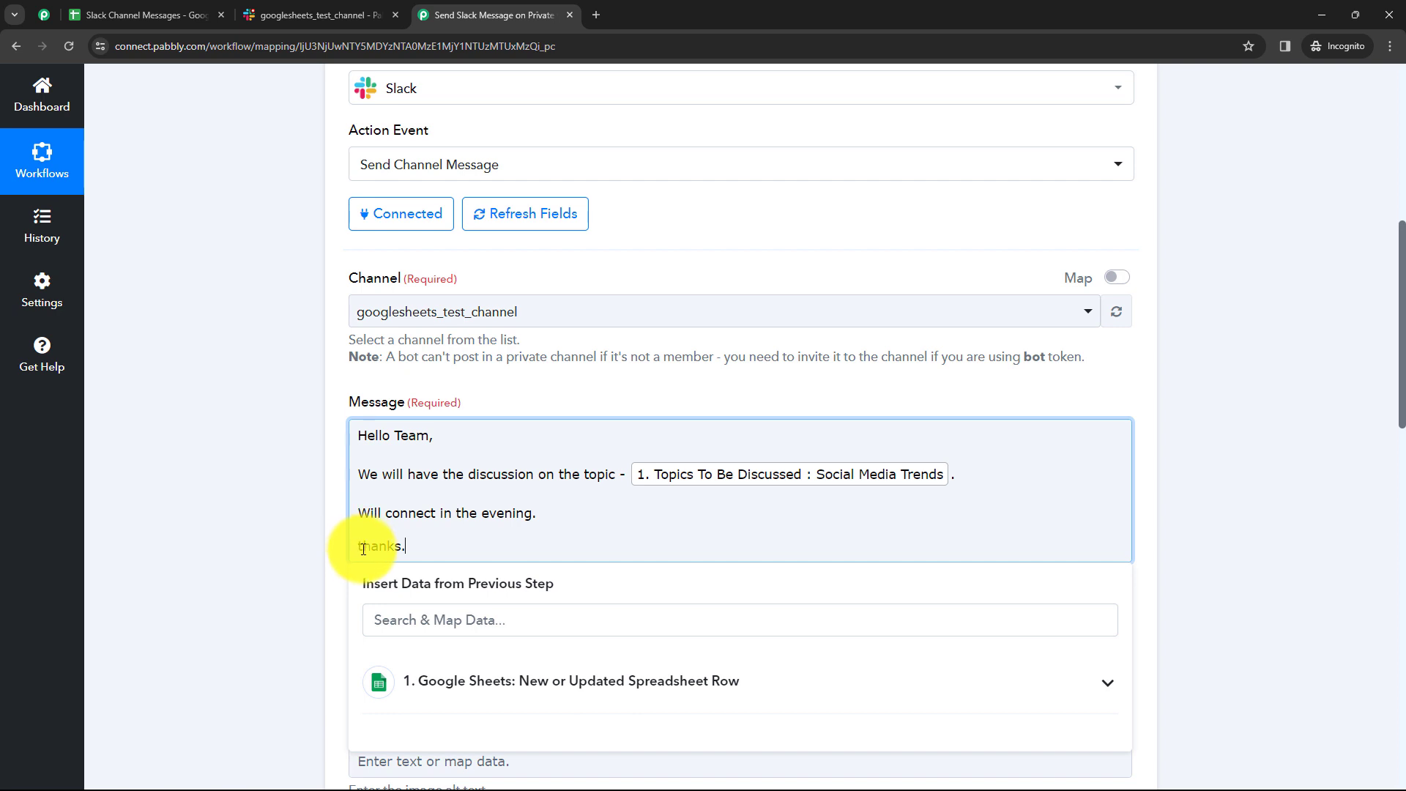
{"action": "double_click", "coordinate": [364, 548]}
{"action": "type", "text": "Thanks"}
{"action": "left_click", "coordinate": [302, 523]}
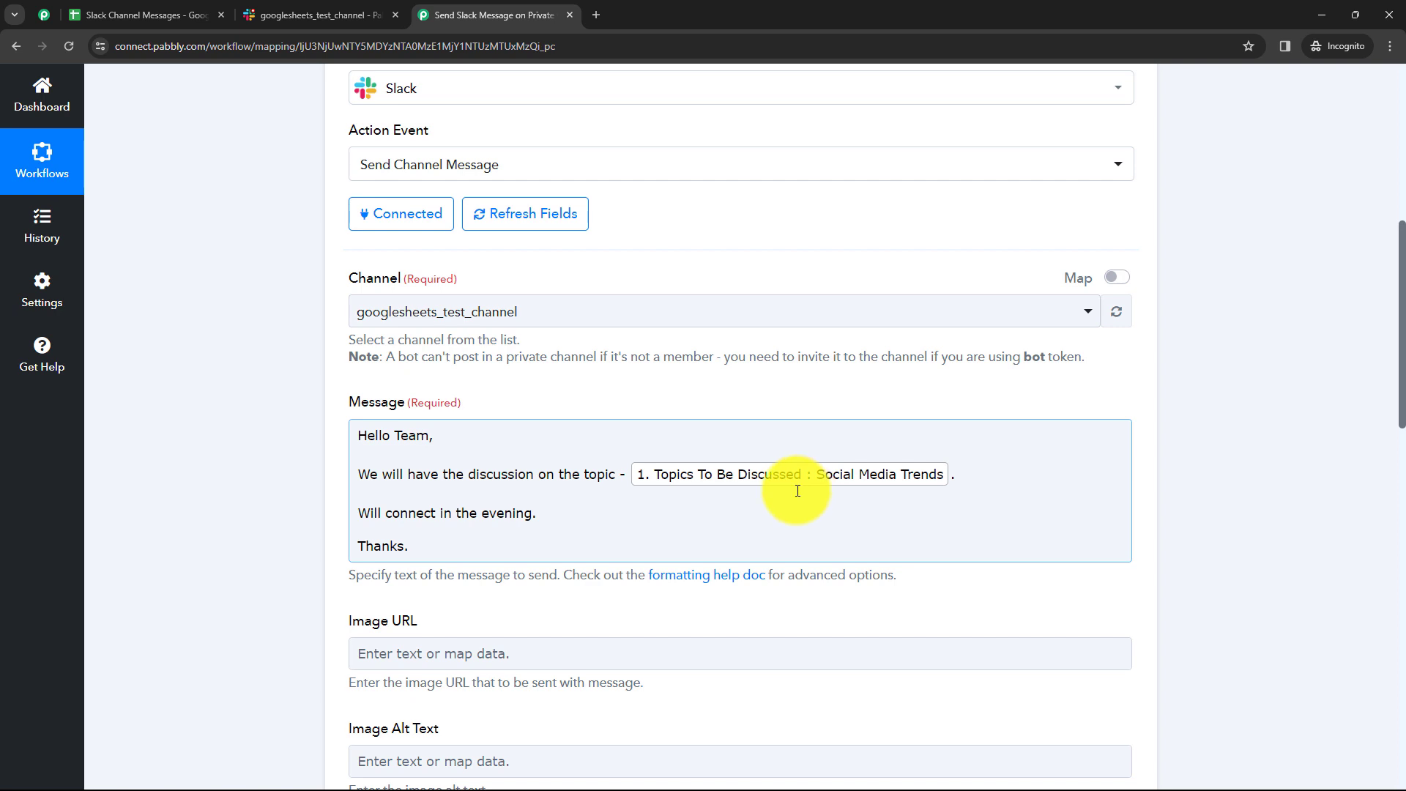
{"action": "left_click", "coordinate": [952, 473]}
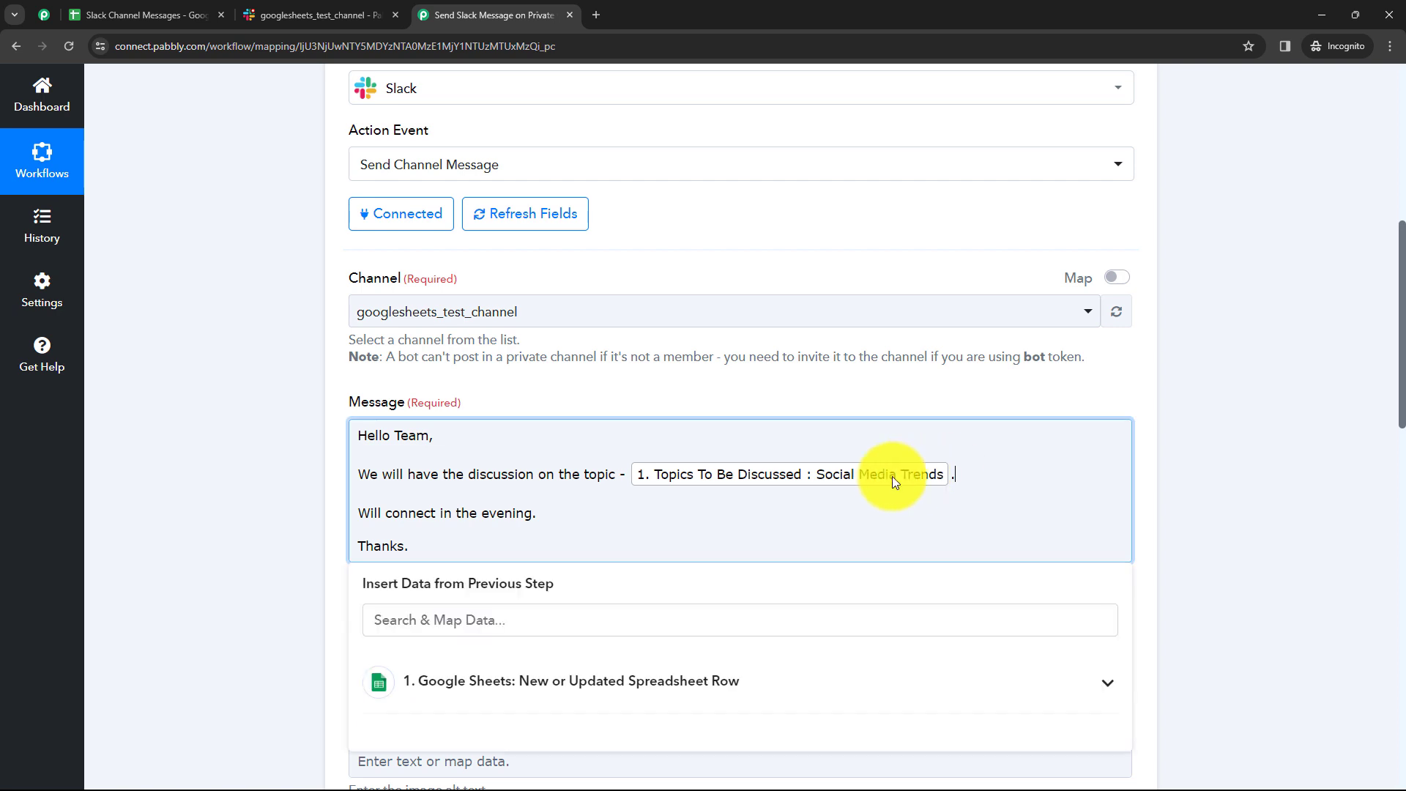
{"action": "left_click", "coordinate": [670, 684]}
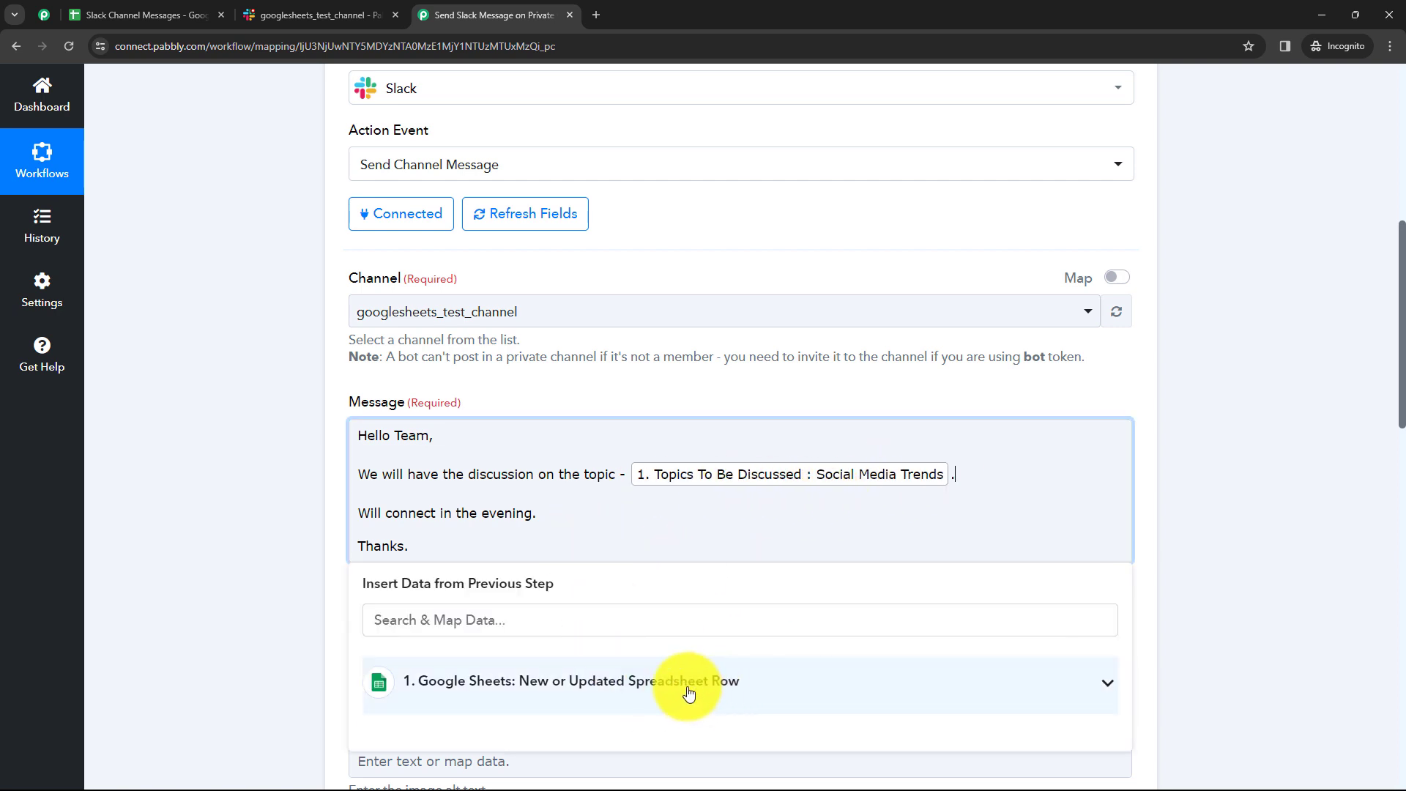
{"action": "scroll", "coordinate": [240, 626], "scroll_direction": "down", "scroll_amount": 1}
{"action": "scroll", "coordinate": [240, 626], "scroll_direction": "down", "scroll_amount": 1}
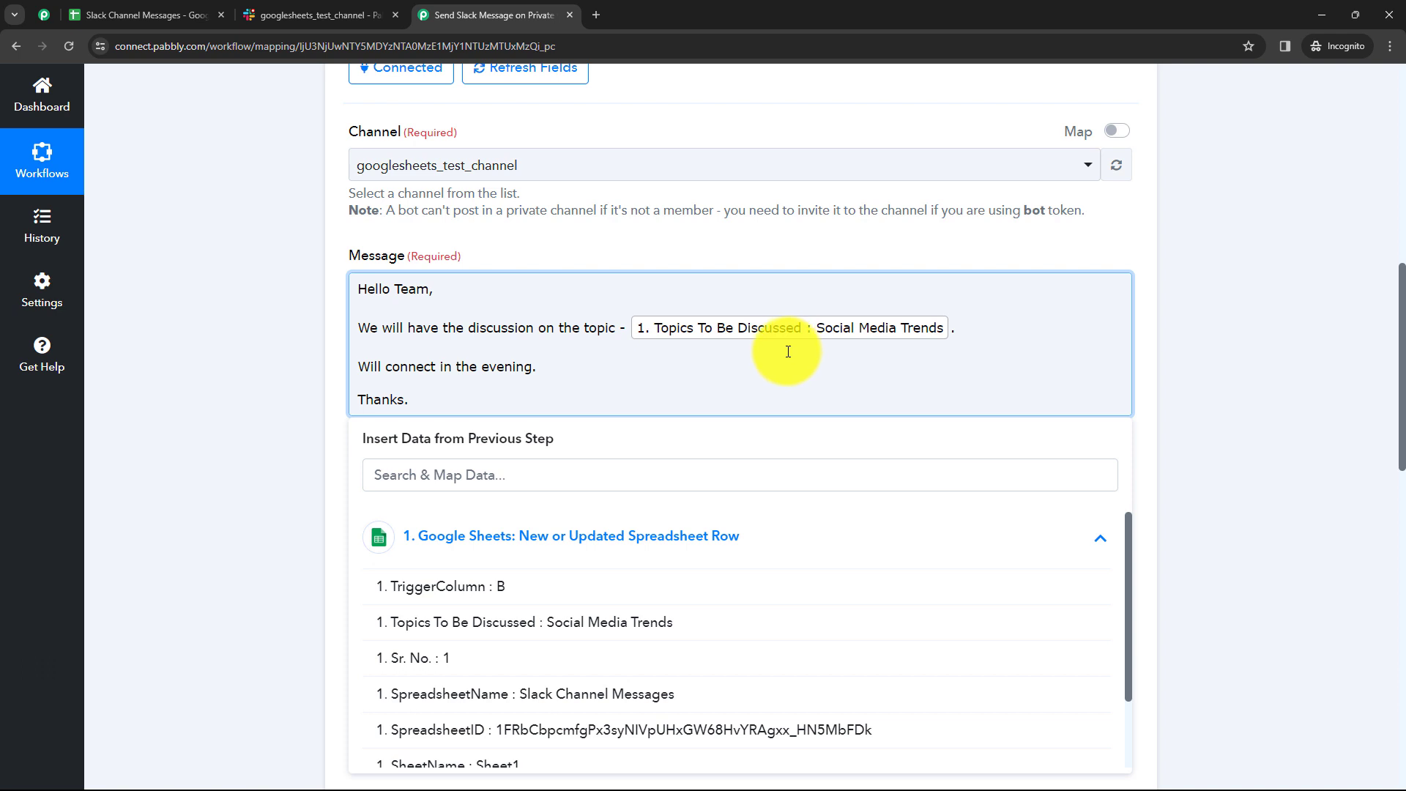
{"action": "left_click", "coordinate": [1195, 382]}
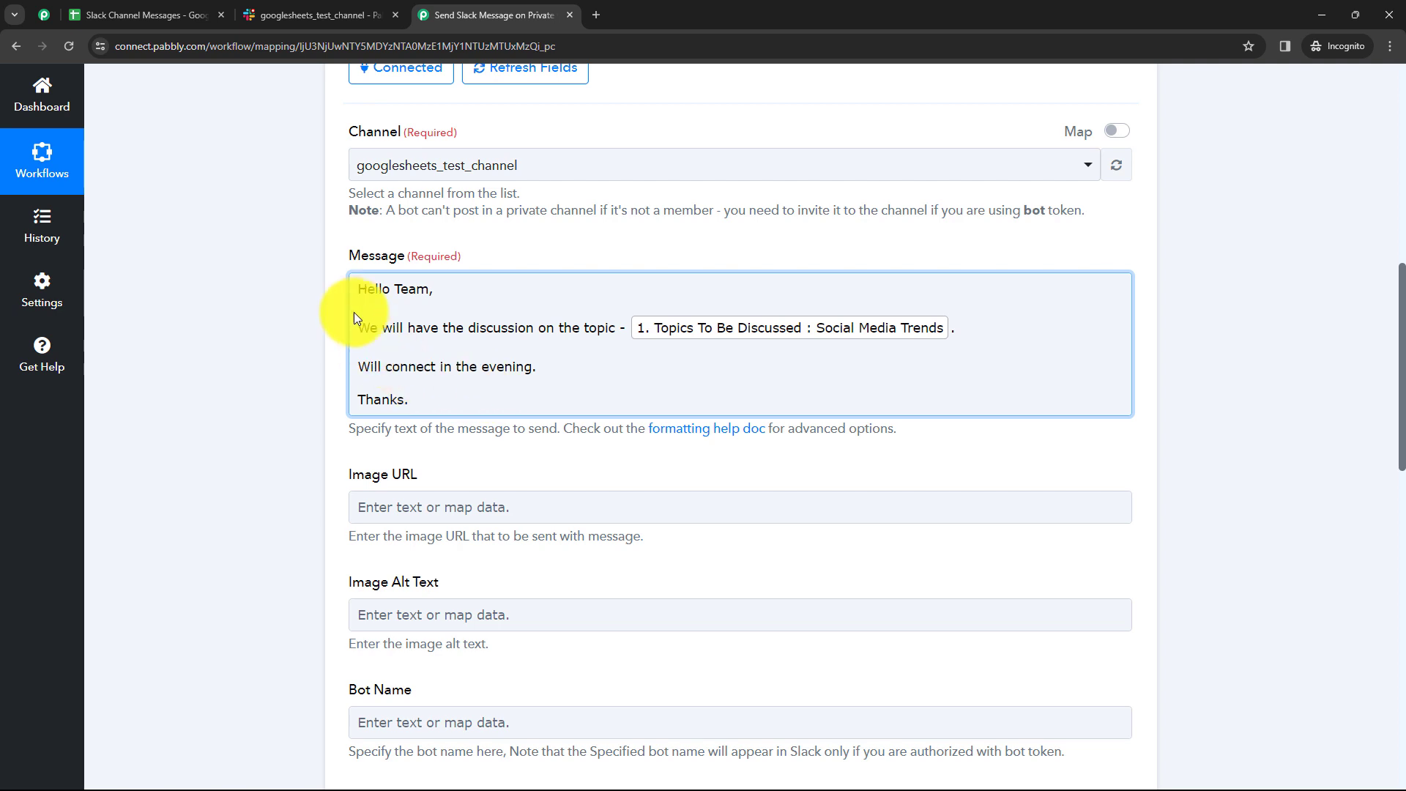
{"action": "left_click_drag", "start_coordinate": [352, 291], "coordinate": [416, 366]}
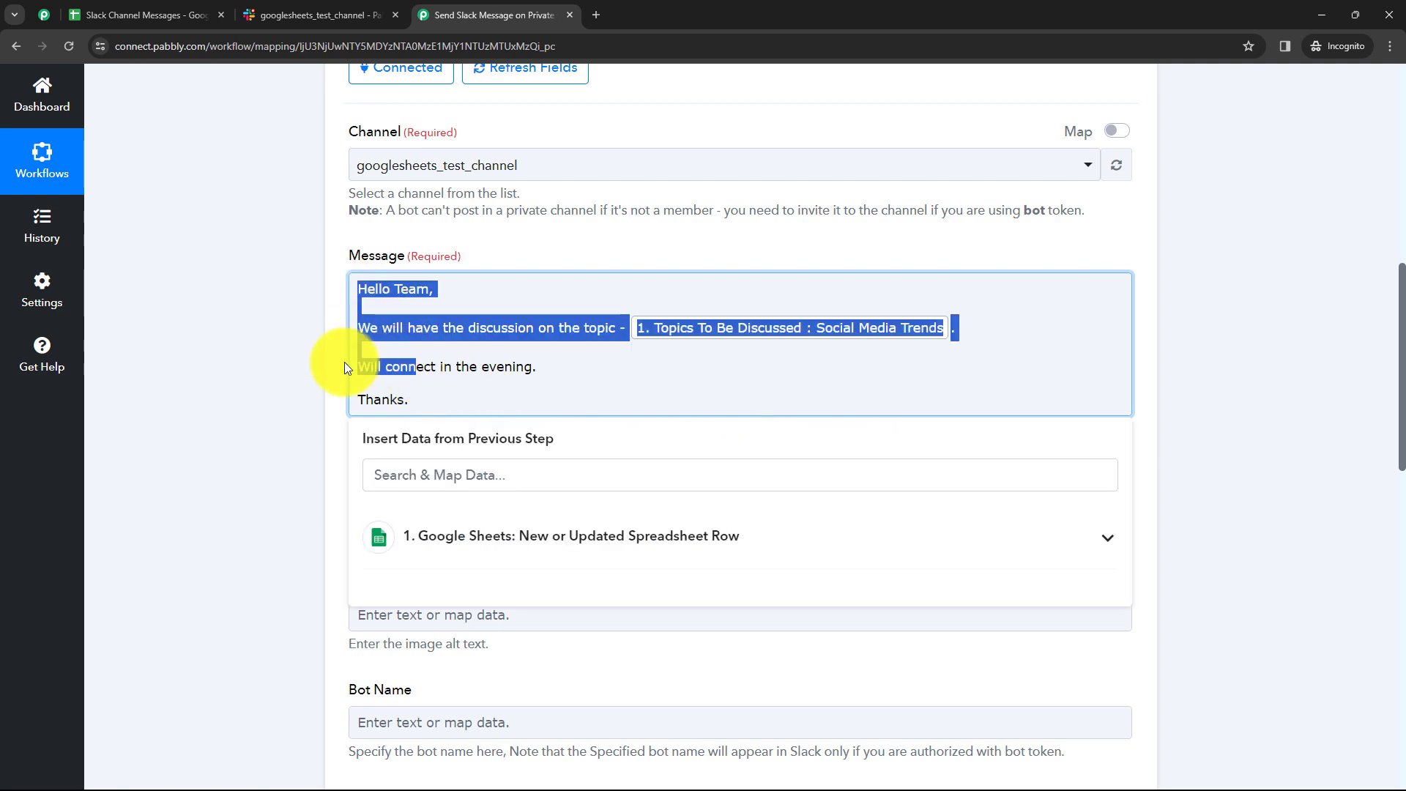
{"action": "left_click", "coordinate": [317, 359]}
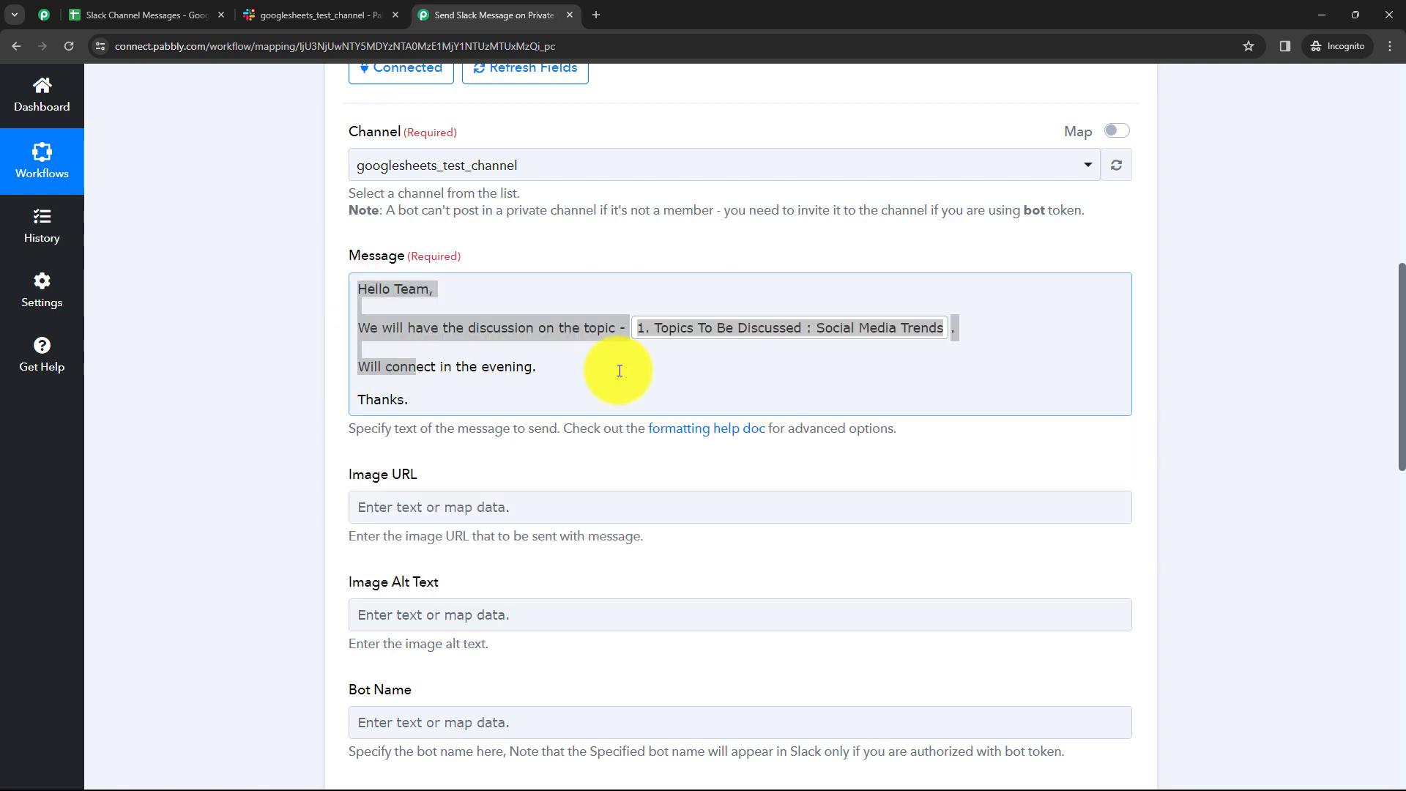
Save and send a test request for the Slack step, getting channel_not_found, then view googlesheets_test_channel in Slack.
{"action": "scroll", "coordinate": [620, 371], "scroll_direction": "down", "scroll_amount": 3}
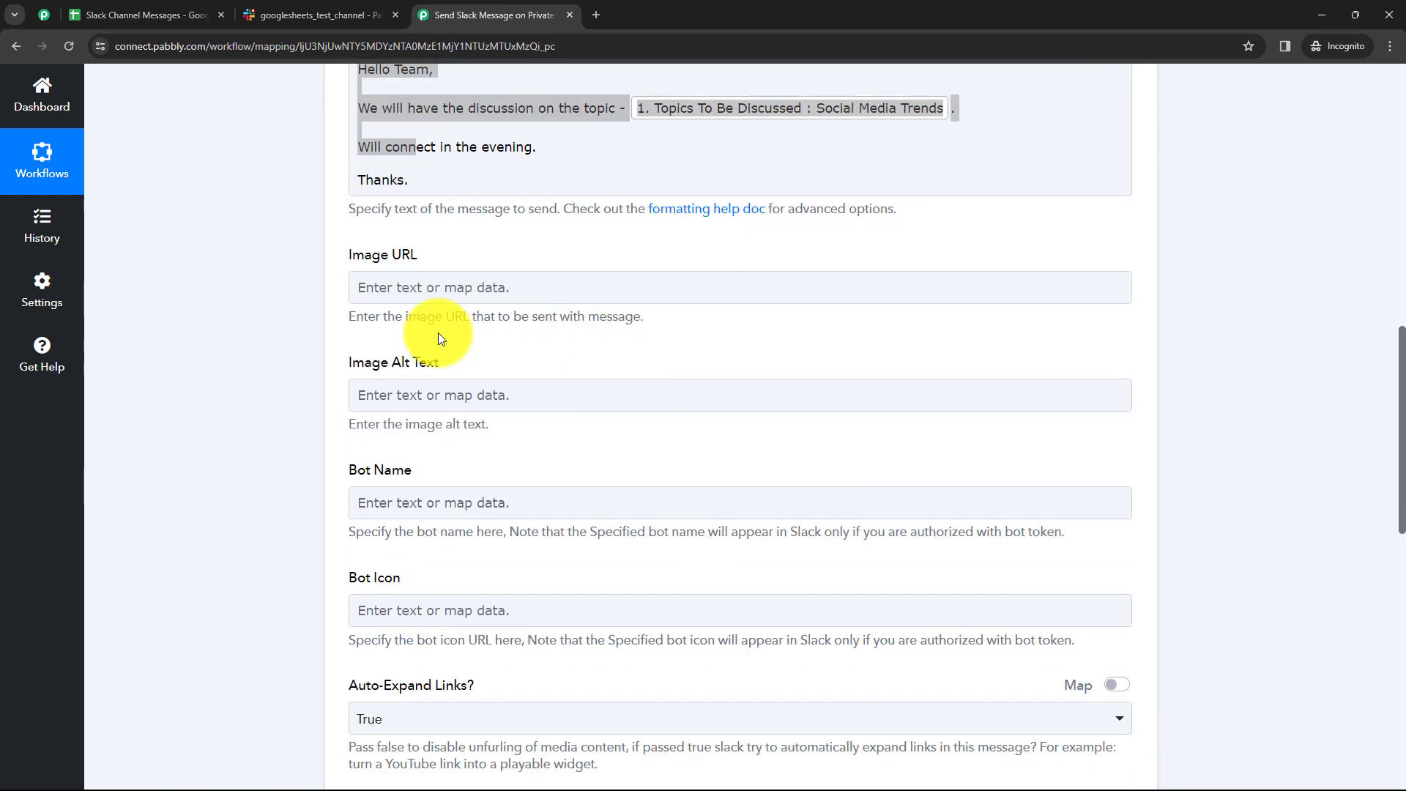
{"action": "scroll", "coordinate": [643, 474], "scroll_direction": "down", "scroll_amount": 4}
{"action": "scroll", "coordinate": [643, 475], "scroll_direction": "down", "scroll_amount": 5}
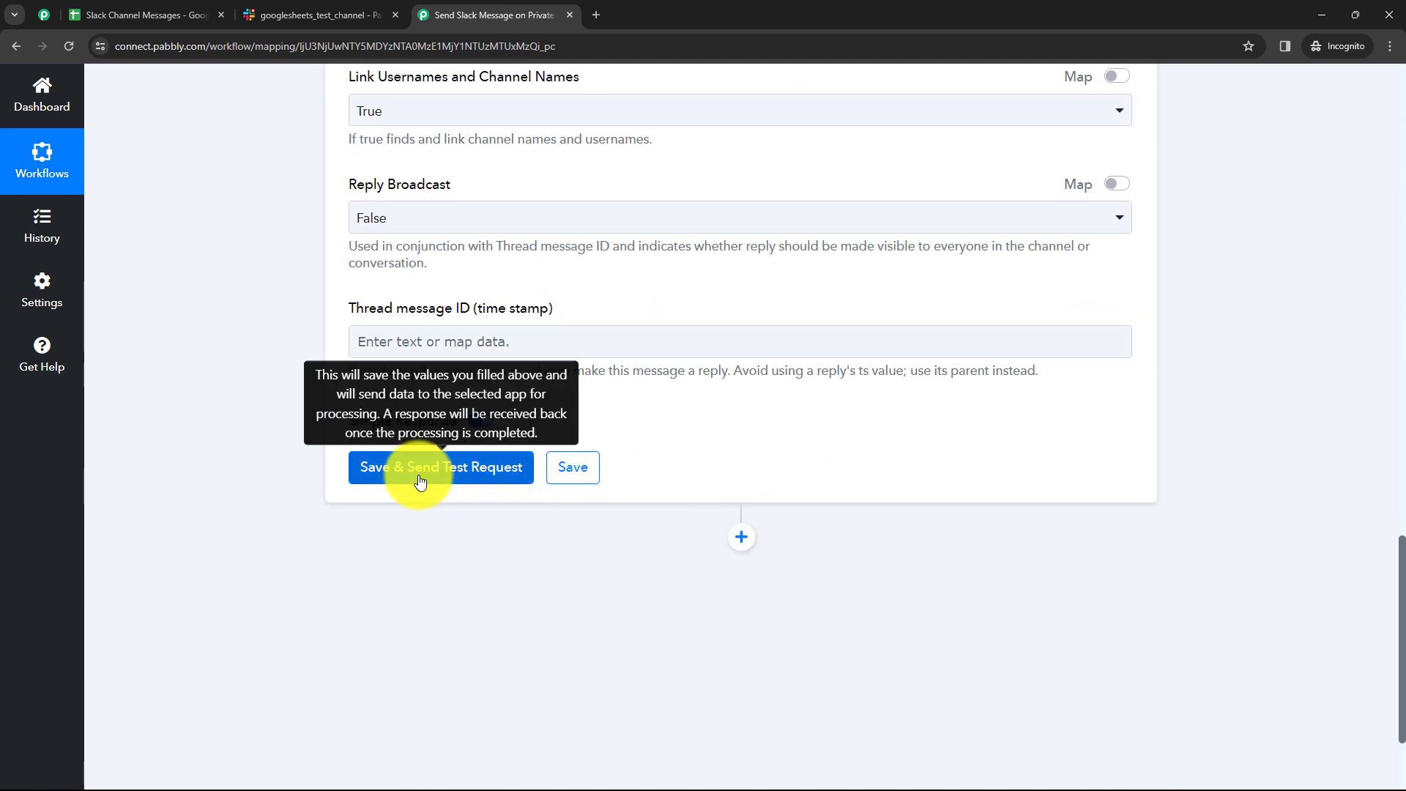
{"action": "left_click", "coordinate": [420, 480]}
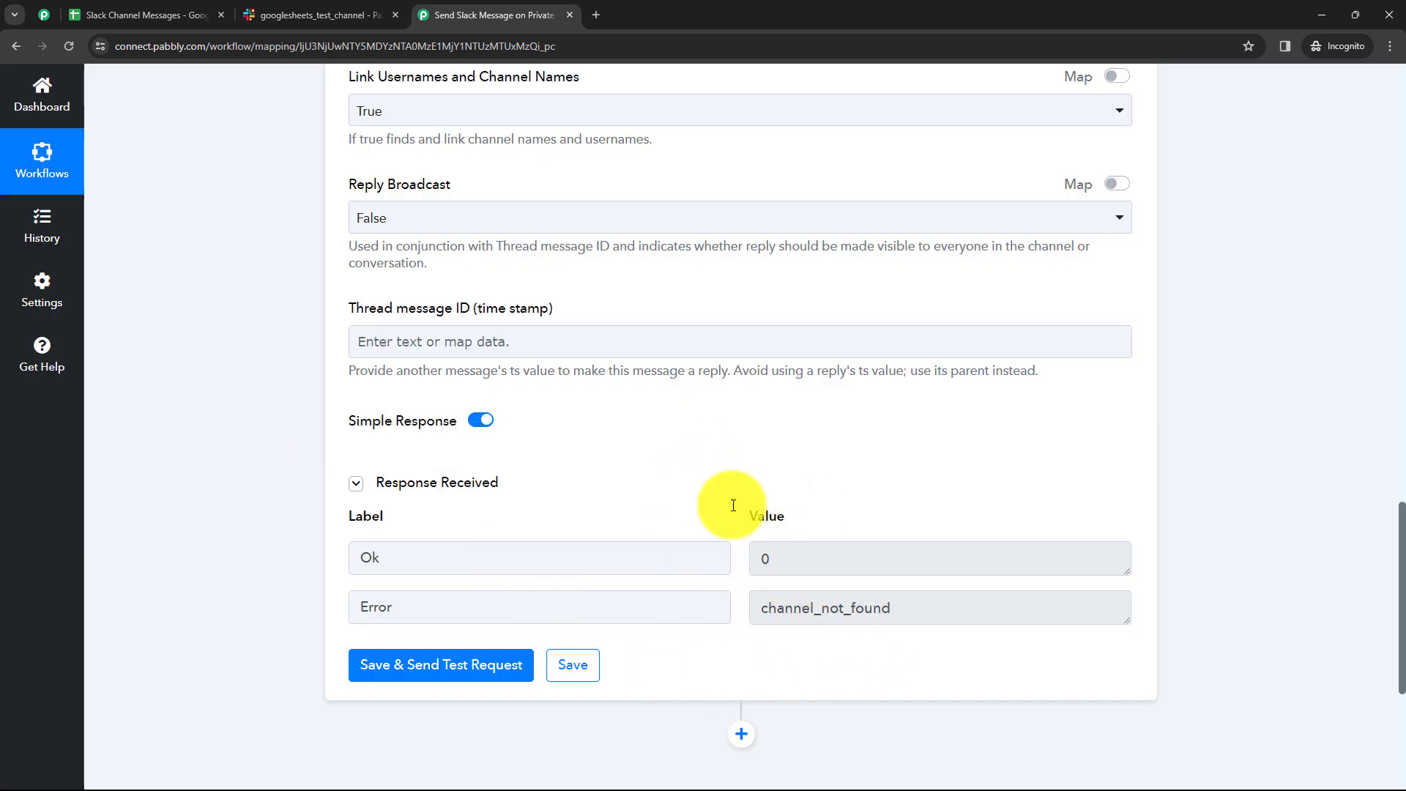
{"action": "left_click", "coordinate": [306, 22]}
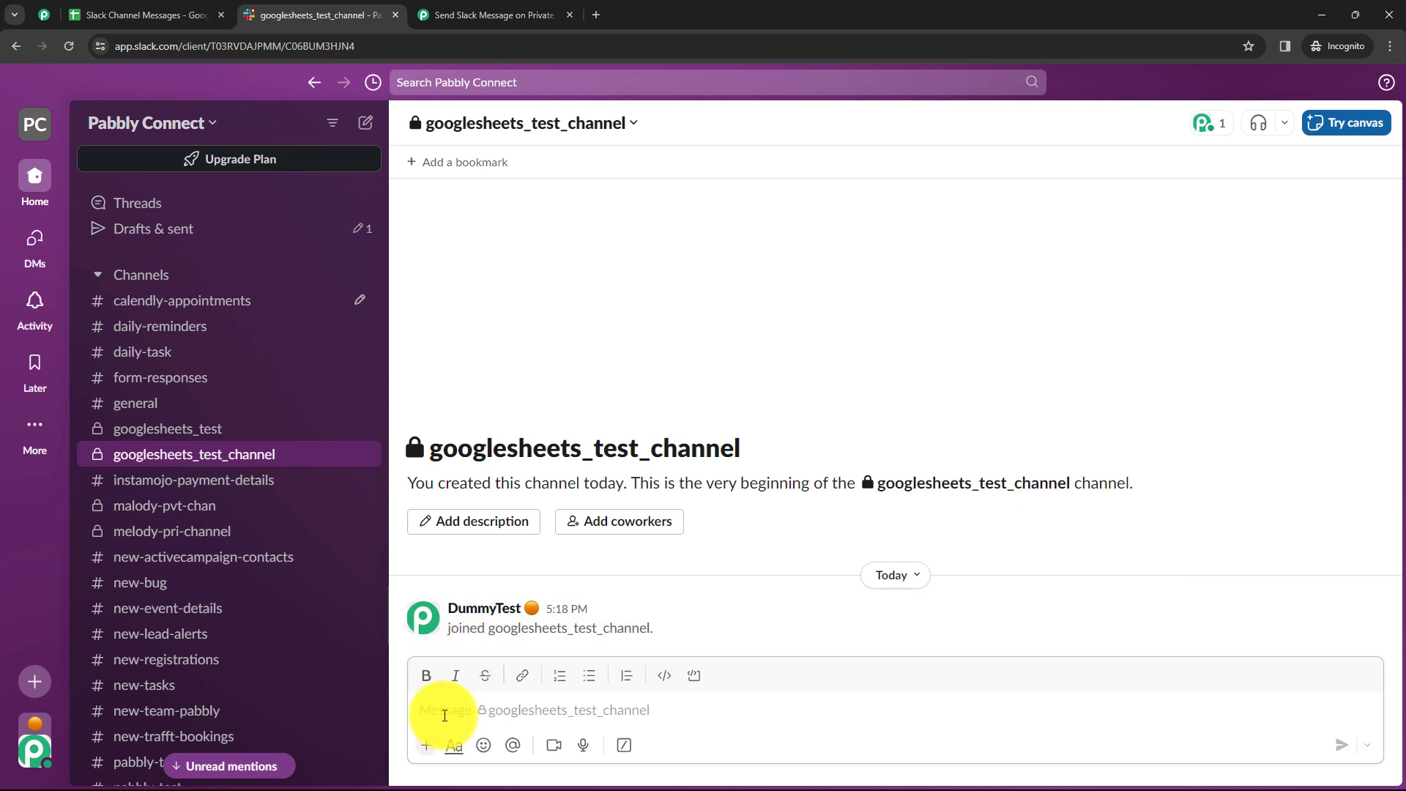
{"action": "type", "text": "@PA"}
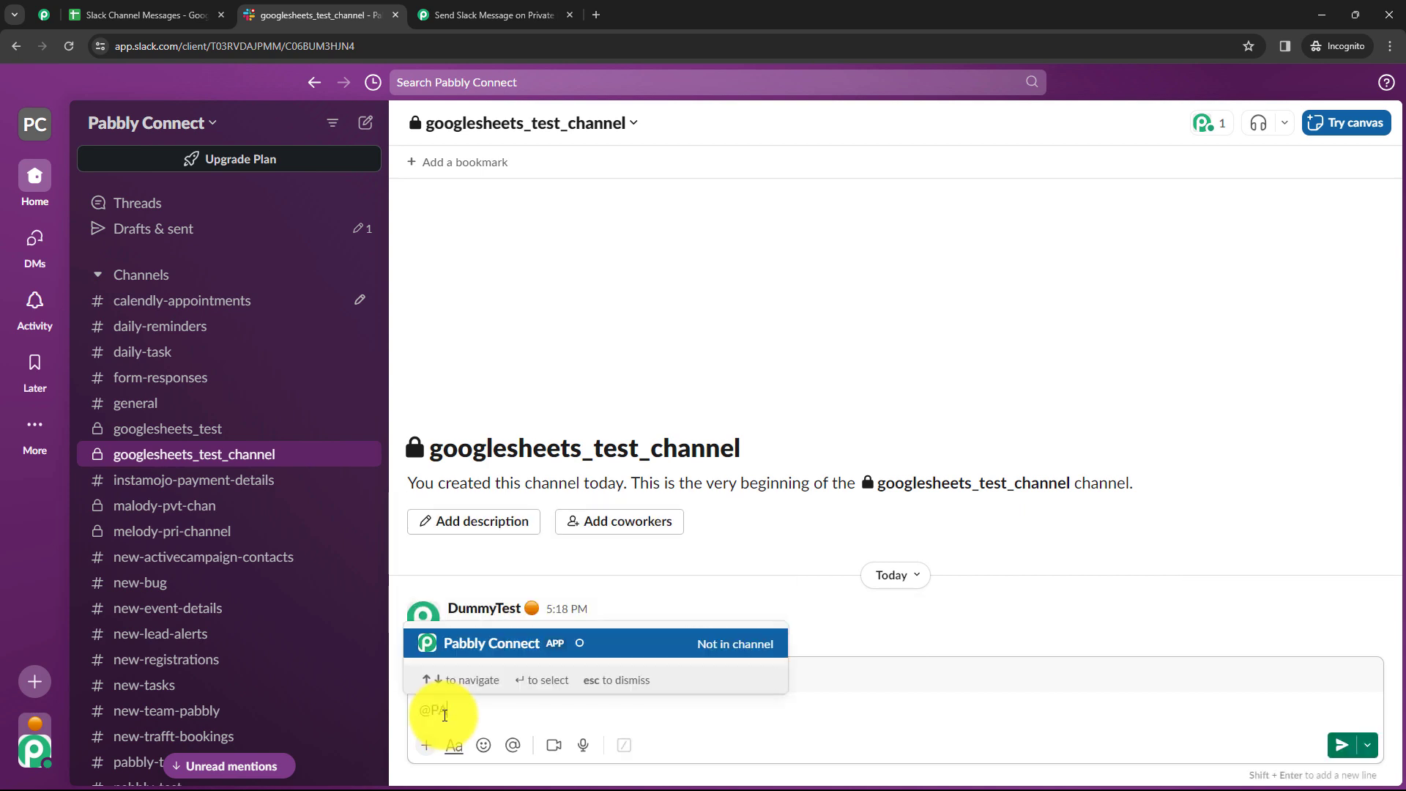
{"action": "type", "text": "BB"}
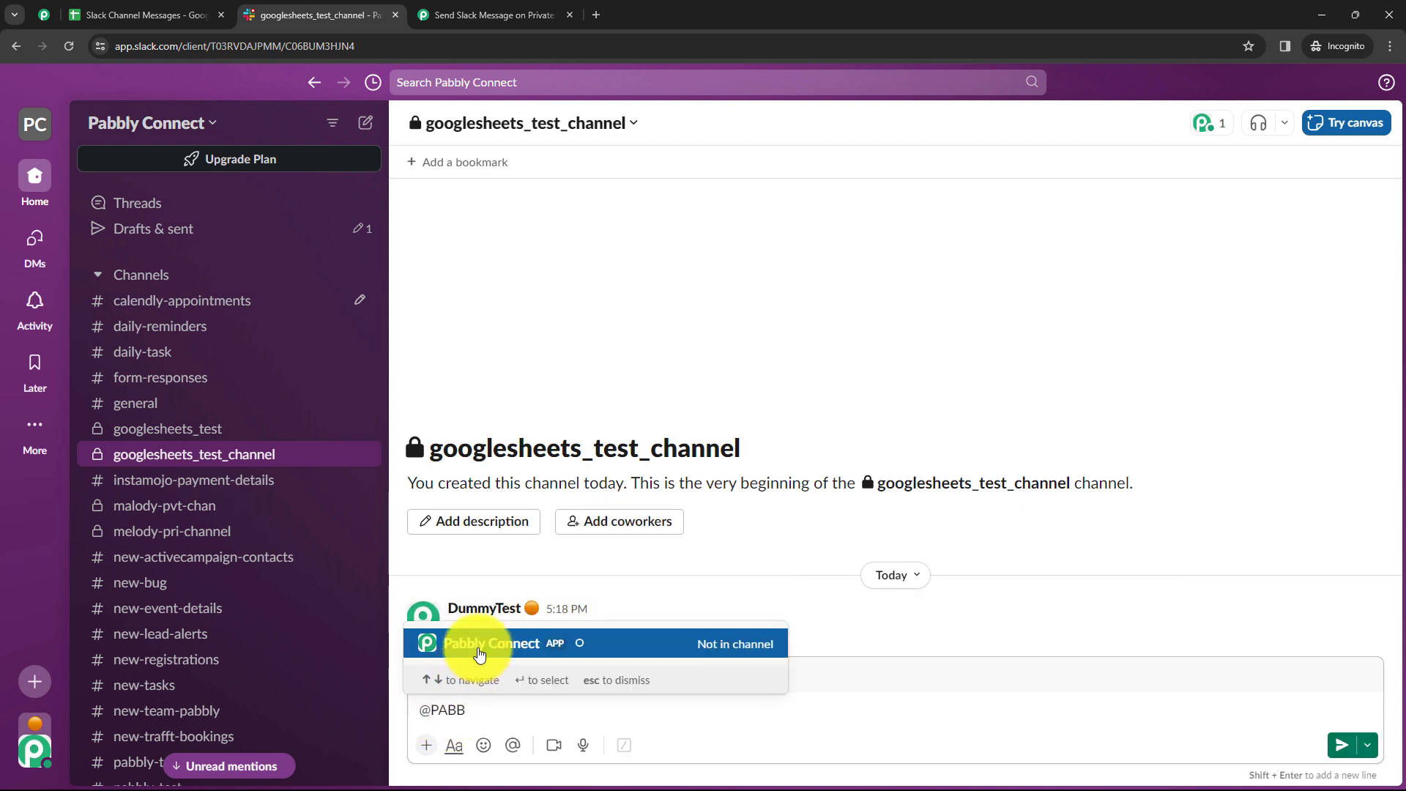
{"action": "left_click", "coordinate": [454, 643]}
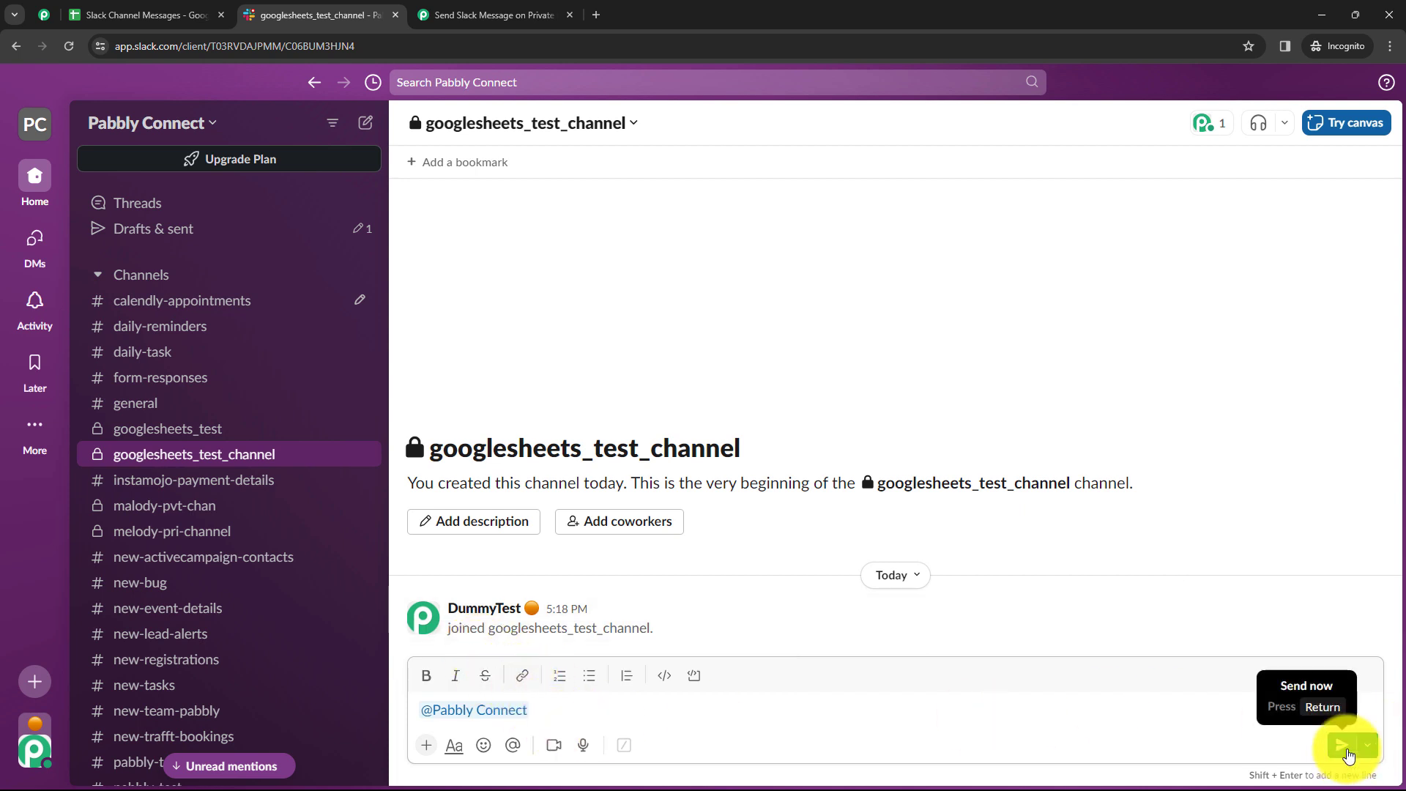
{"action": "left_click", "coordinate": [1342, 744]}
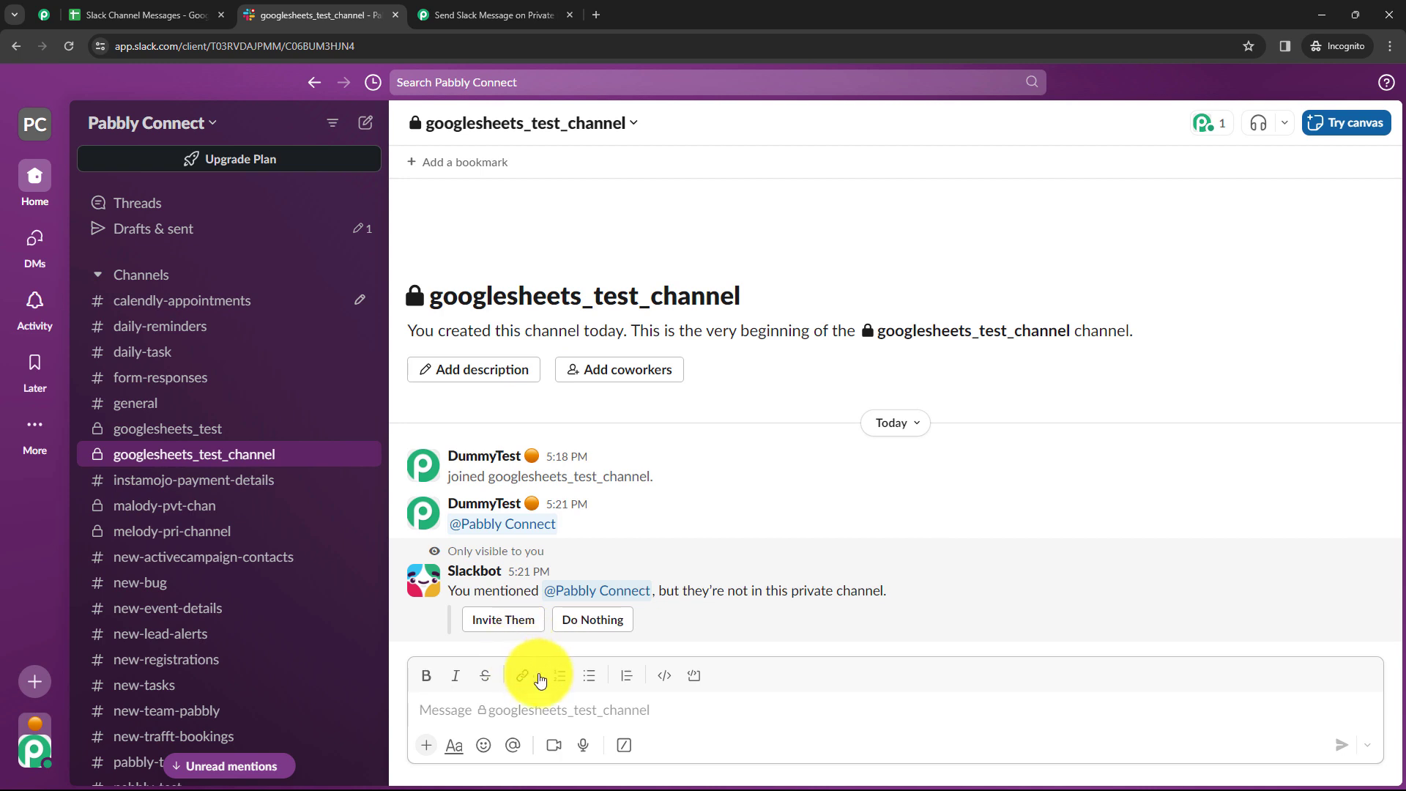
{"action": "left_click", "coordinate": [500, 628]}
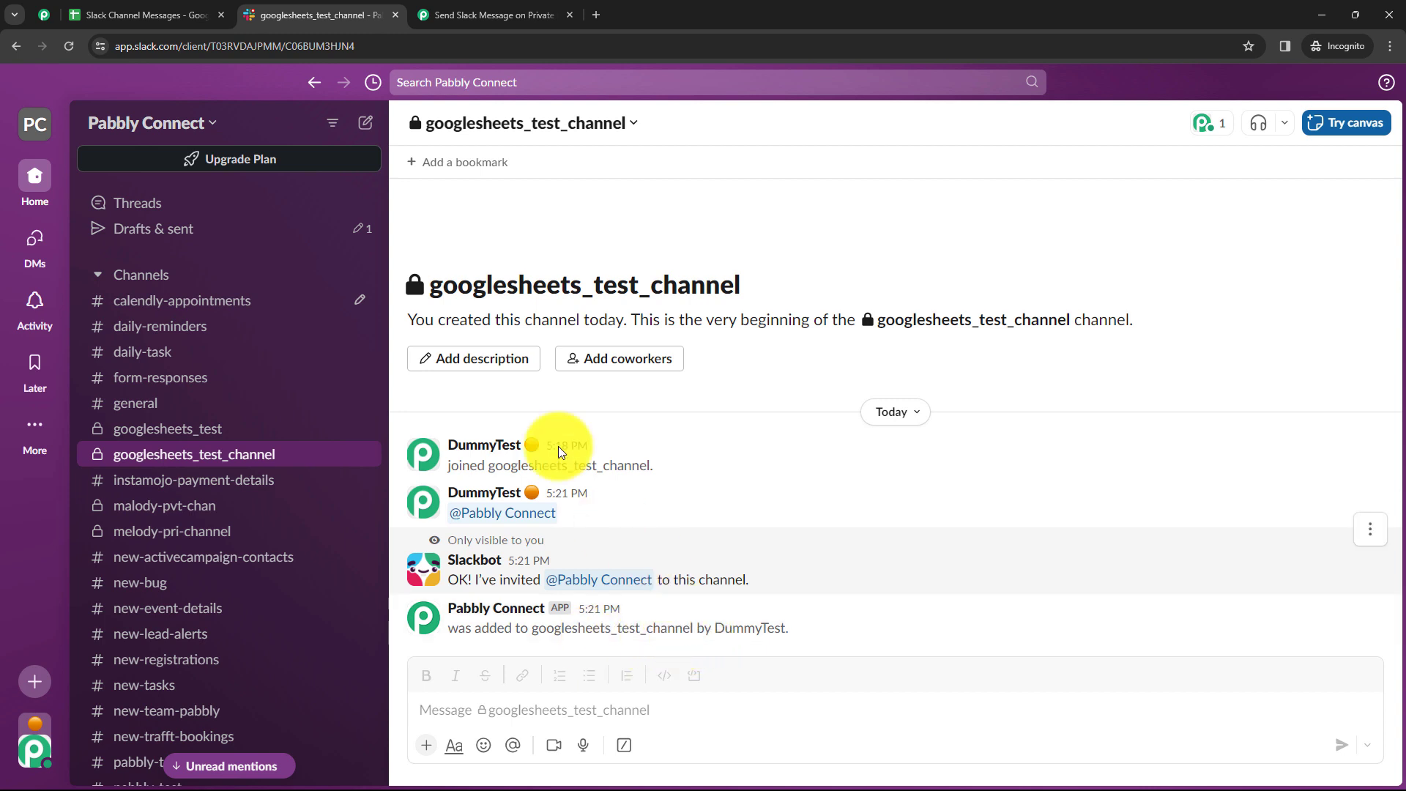
{"action": "left_click", "coordinate": [499, 24]}
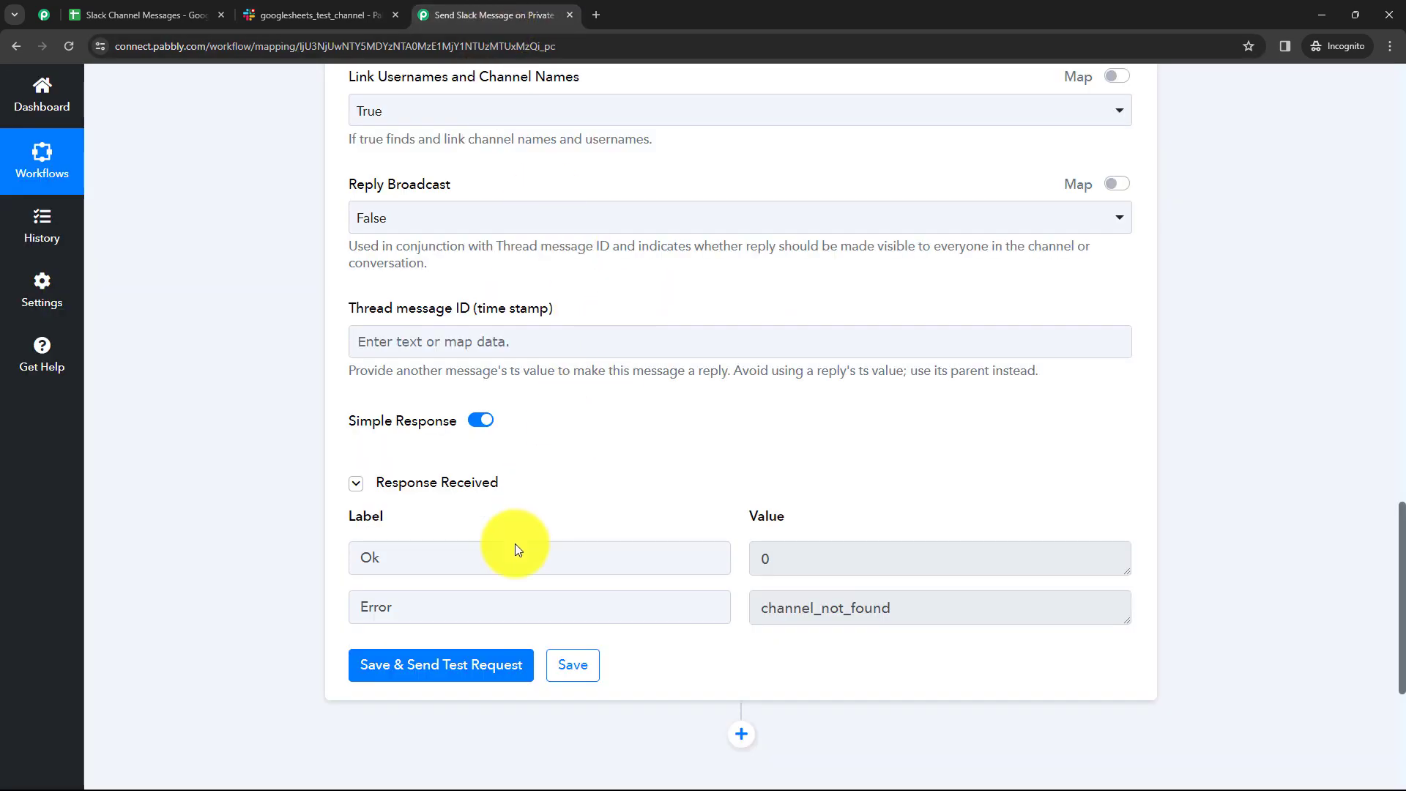
Resend the Slack test request, check the bot_message response, and view the Social Media Trends message in Slack.
{"action": "left_click", "coordinate": [445, 686]}
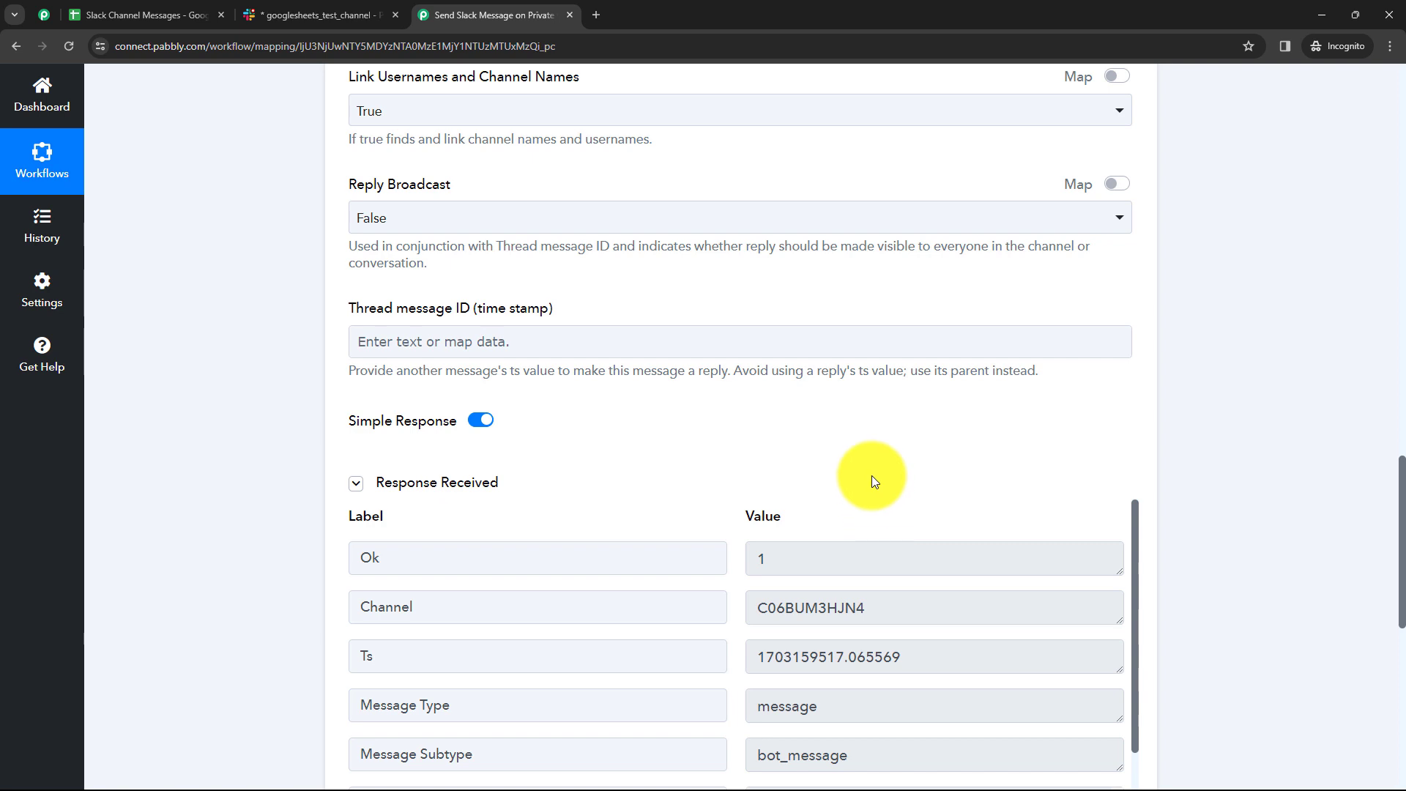
{"action": "scroll", "coordinate": [872, 476], "scroll_direction": "down", "scroll_amount": 1}
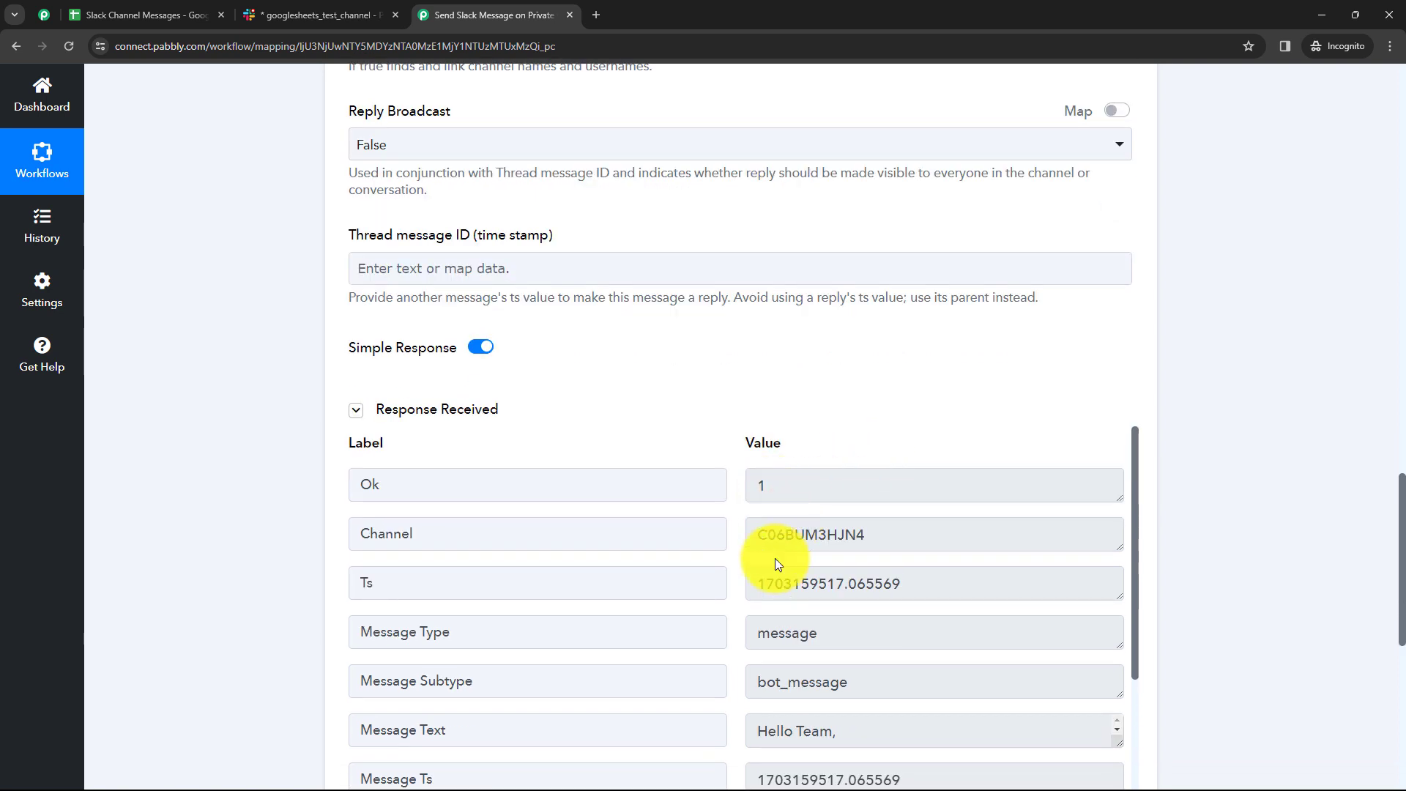
{"action": "left_click_drag", "start_coordinate": [855, 679], "coordinate": [751, 679]}
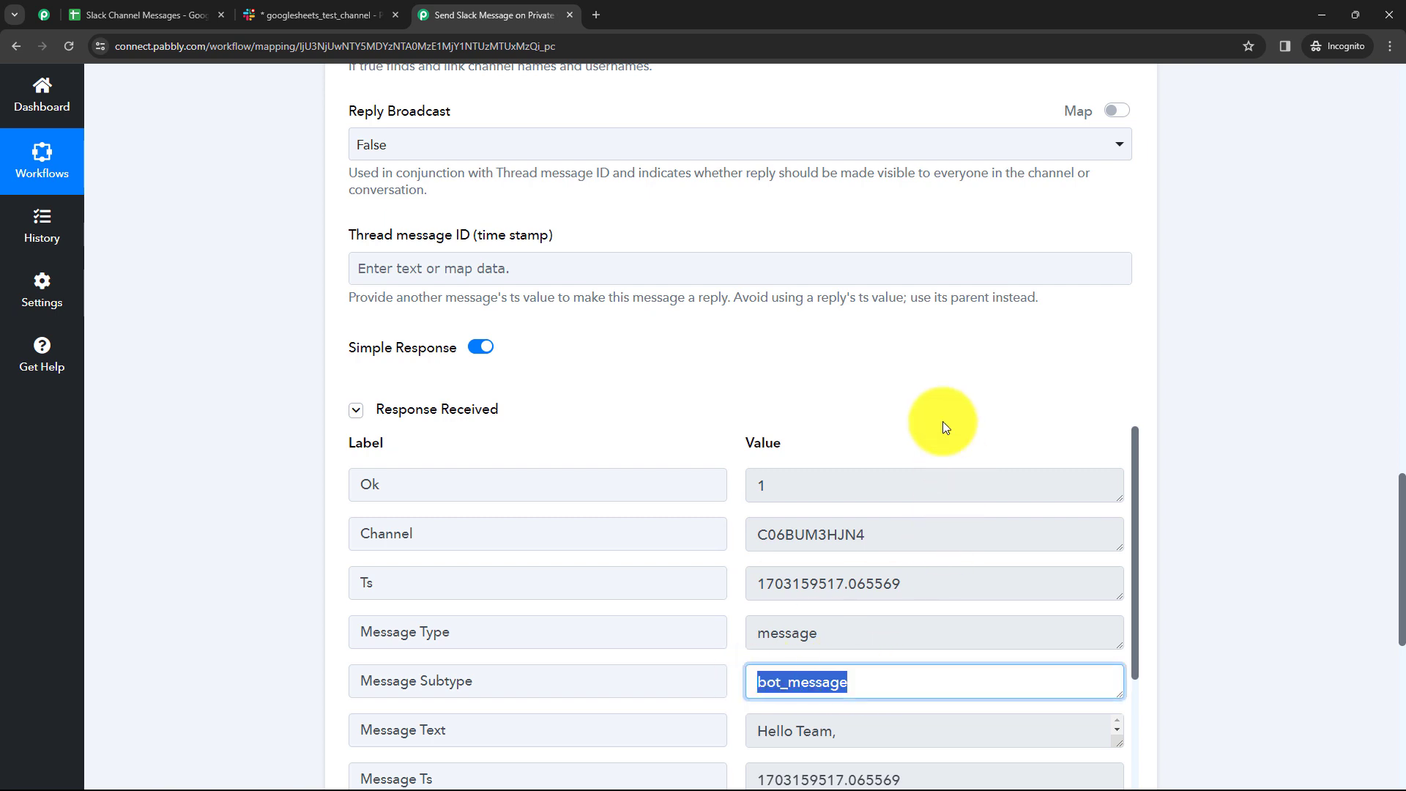
{"action": "scroll", "coordinate": [942, 420], "scroll_direction": "down", "scroll_amount": 3}
{"action": "left_click_drag", "start_coordinate": [1115, 523], "coordinate": [1095, 568]}
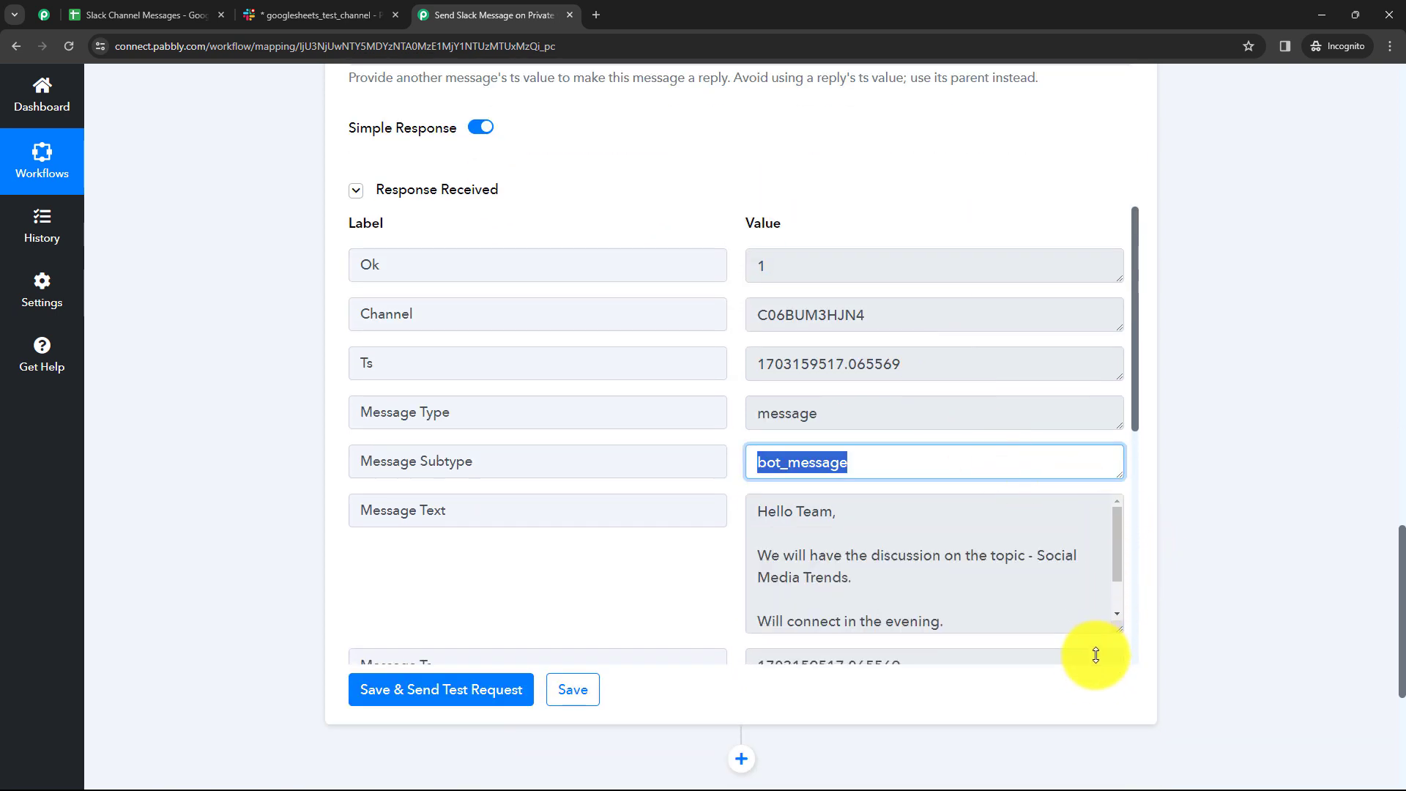
{"action": "scroll", "coordinate": [1012, 575], "scroll_direction": "down", "scroll_amount": 1}
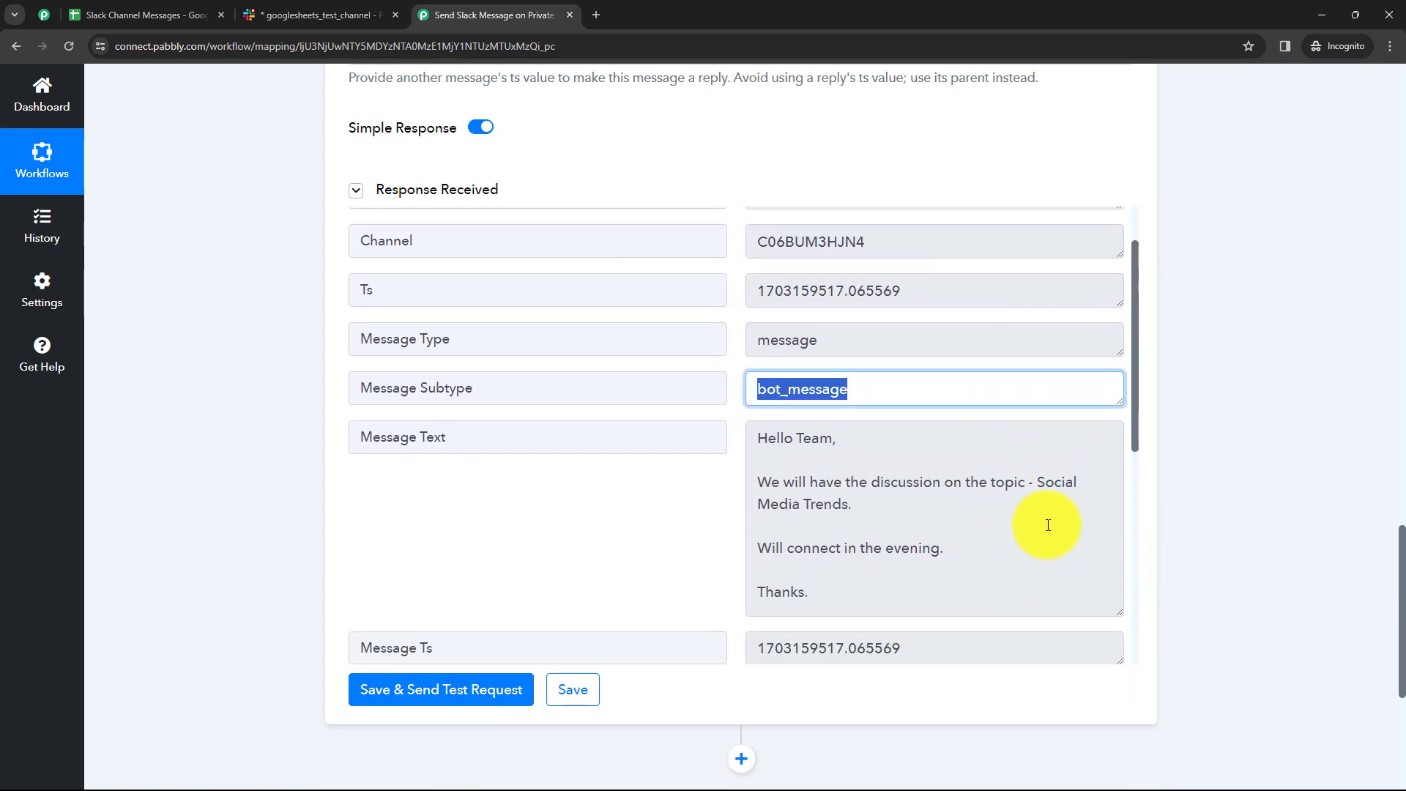
{"action": "left_click", "coordinate": [659, 521]}
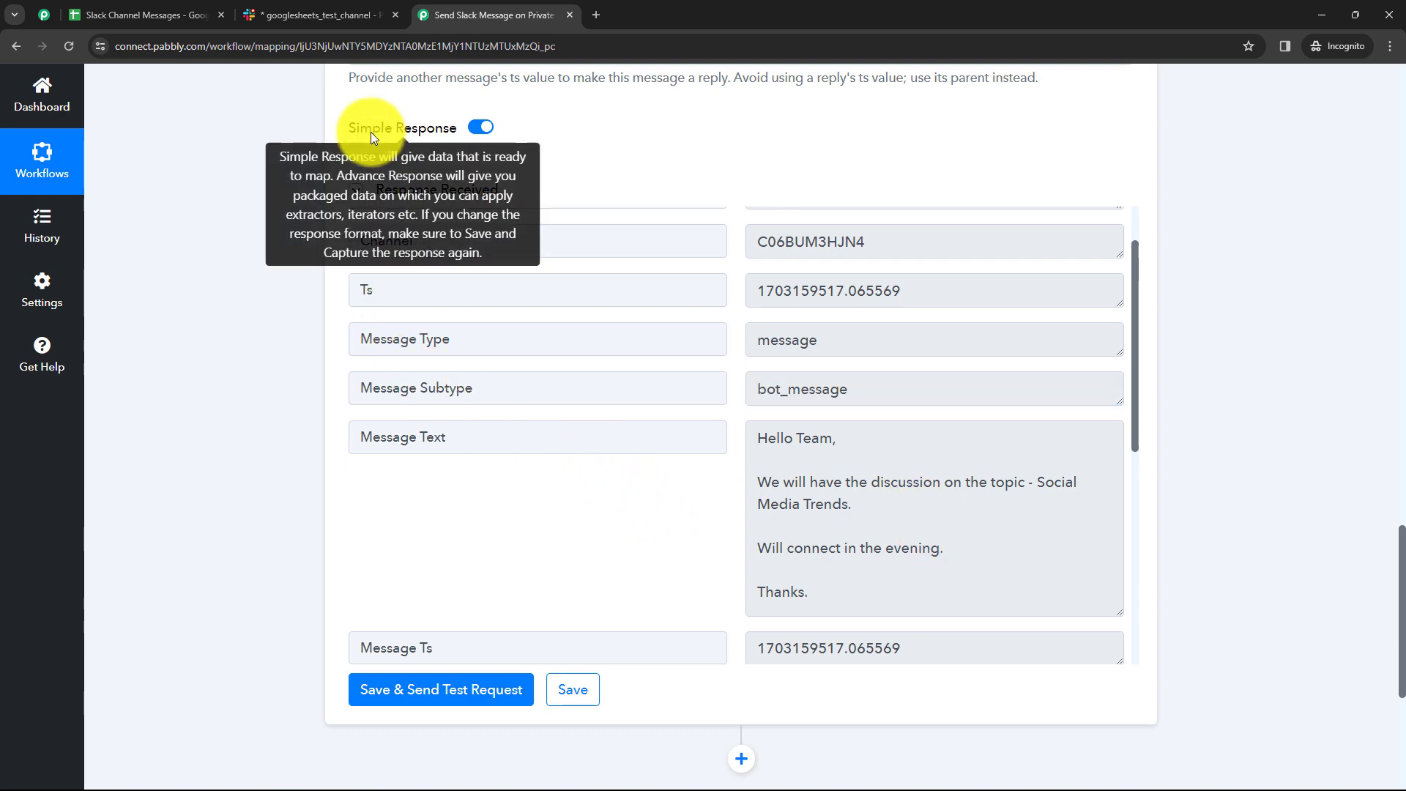
{"action": "left_click", "coordinate": [314, 13]}
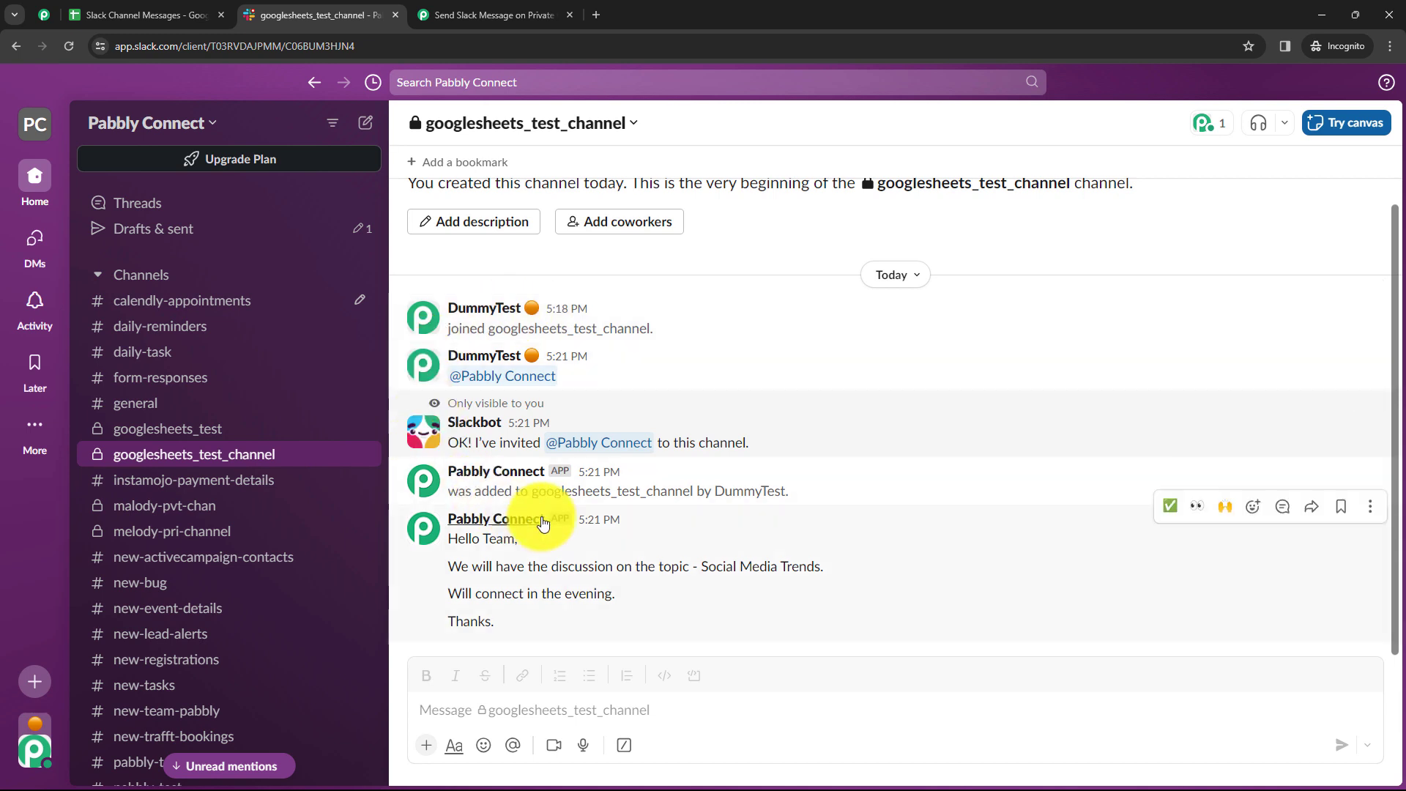
{"action": "mouse_move", "coordinate": [637, 571]}
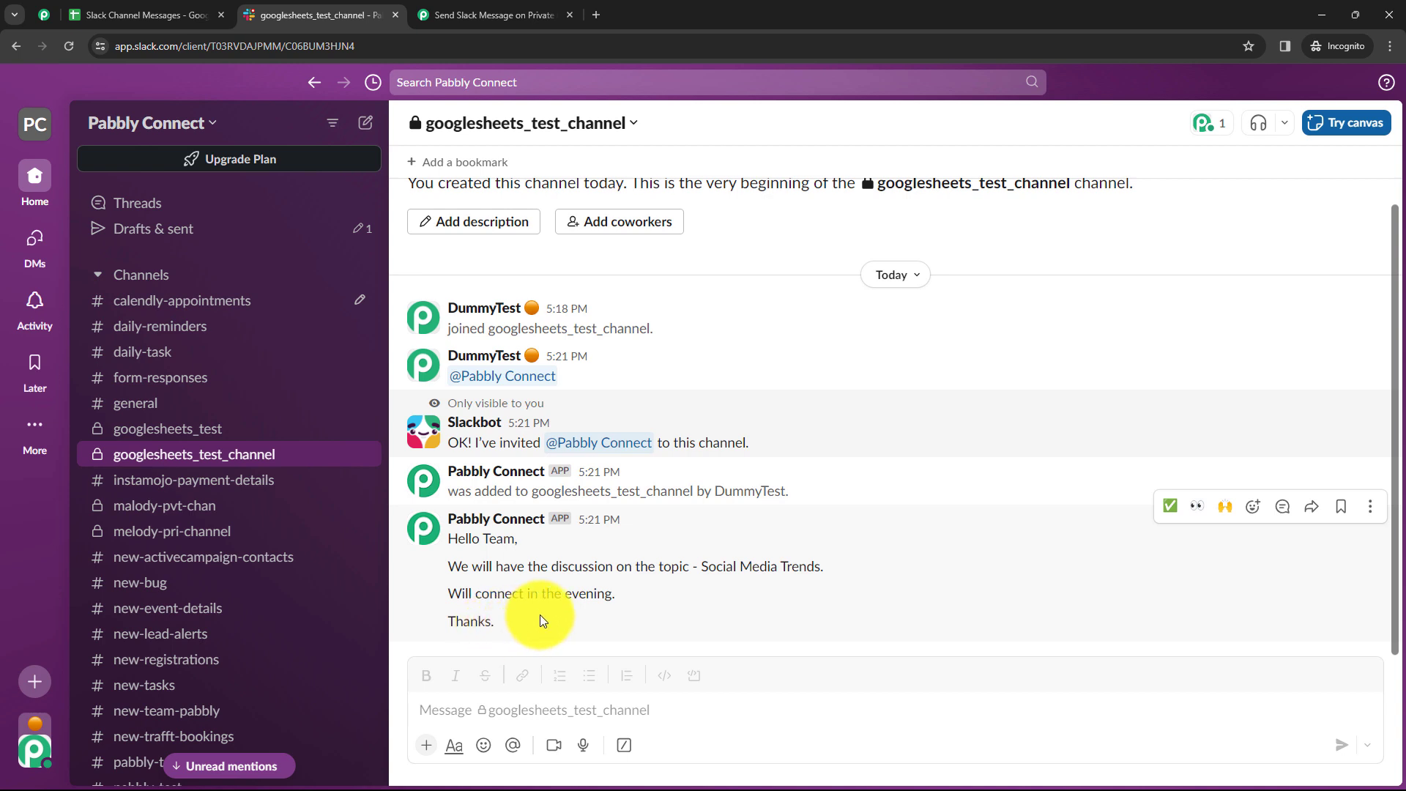
Back in the Pabbly workflow, collapse the Slack Send Channel Message step into a summary.
{"action": "left_click", "coordinate": [487, 26]}
{"action": "scroll", "coordinate": [1215, 387], "scroll_direction": "up", "scroll_amount": 4}
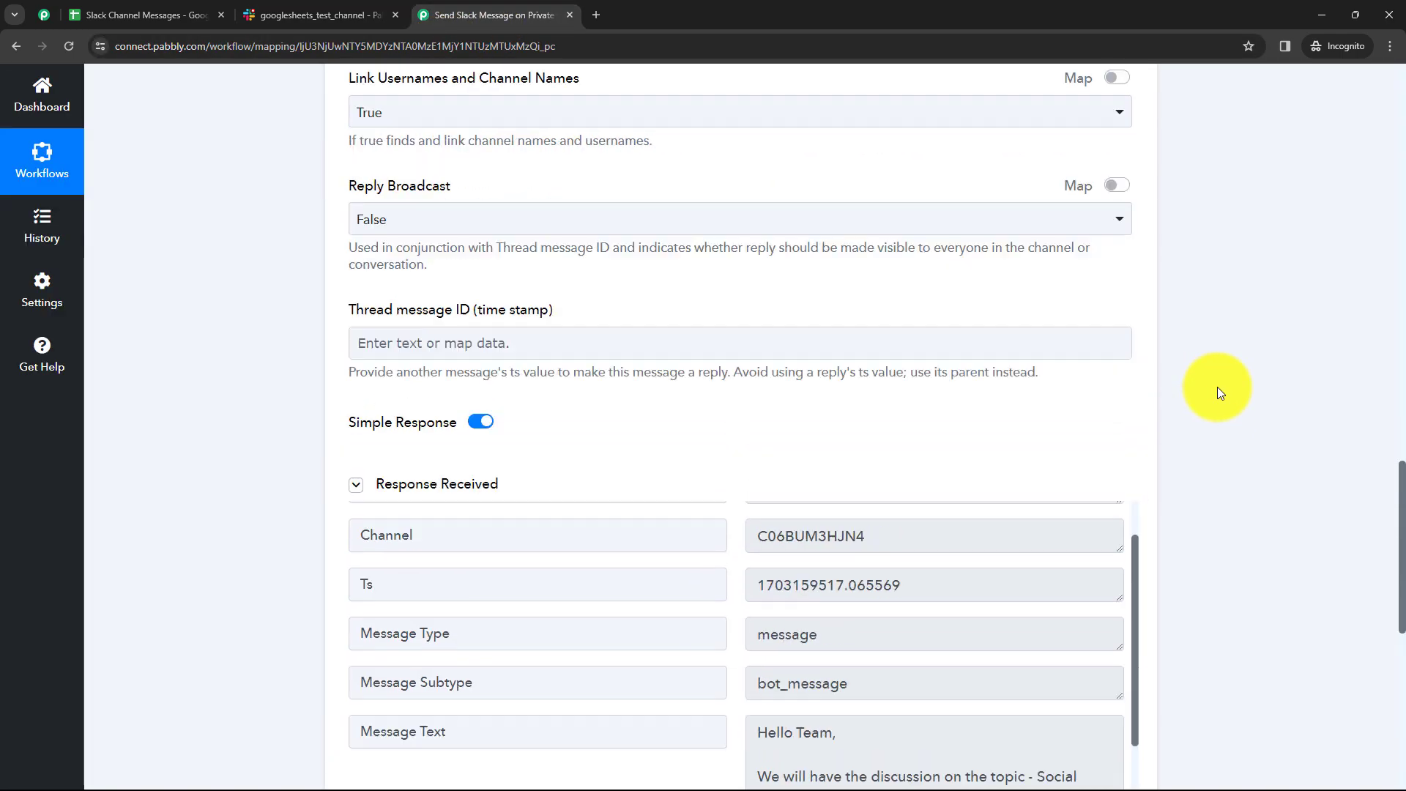
{"action": "scroll", "coordinate": [1171, 389], "scroll_direction": "up", "scroll_amount": 6}
{"action": "scroll", "coordinate": [809, 386], "scroll_direction": "up", "scroll_amount": 3}
{"action": "scroll", "coordinate": [810, 386], "scroll_direction": "up", "scroll_amount": 5}
{"action": "scroll", "coordinate": [737, 354], "scroll_direction": "up", "scroll_amount": 3}
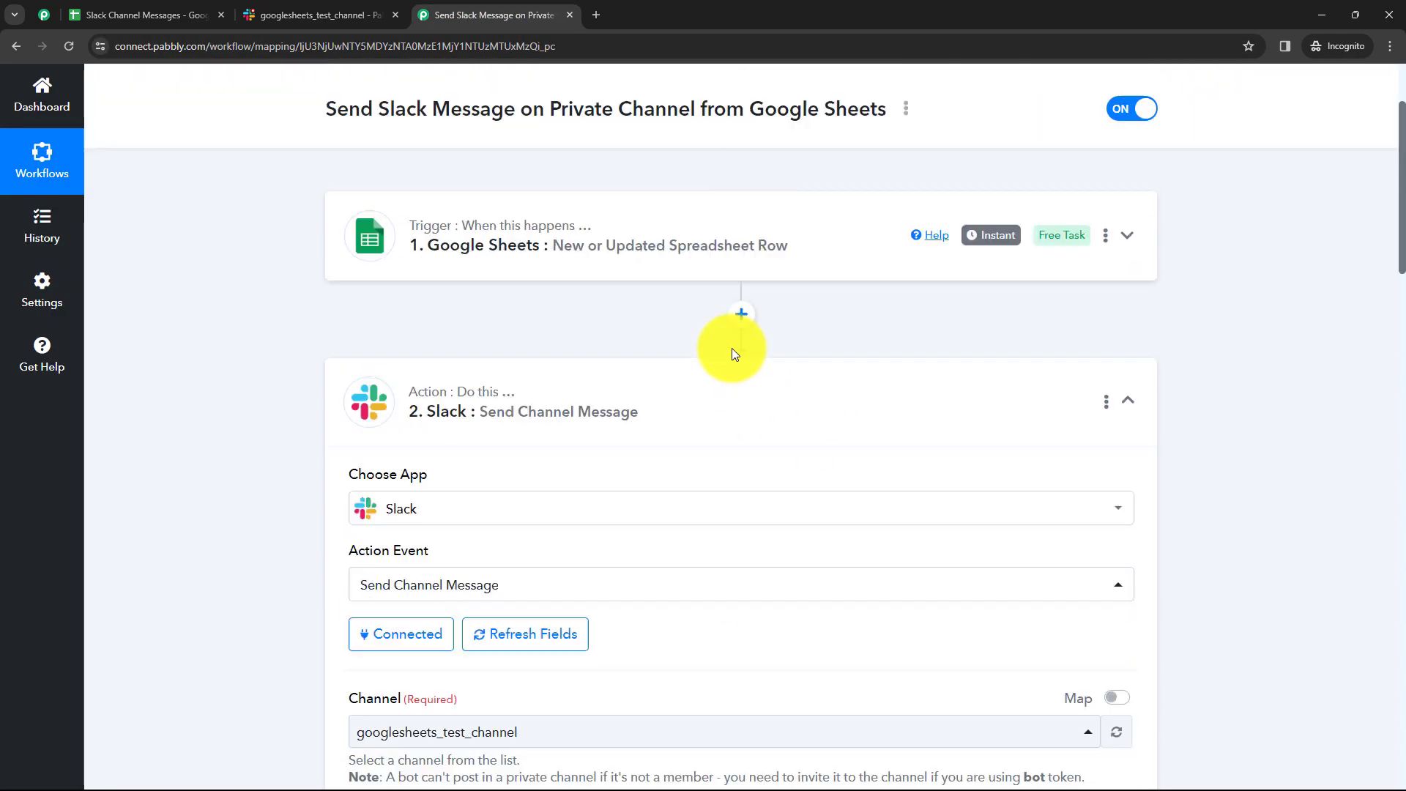
{"action": "left_click", "coordinate": [692, 412]}
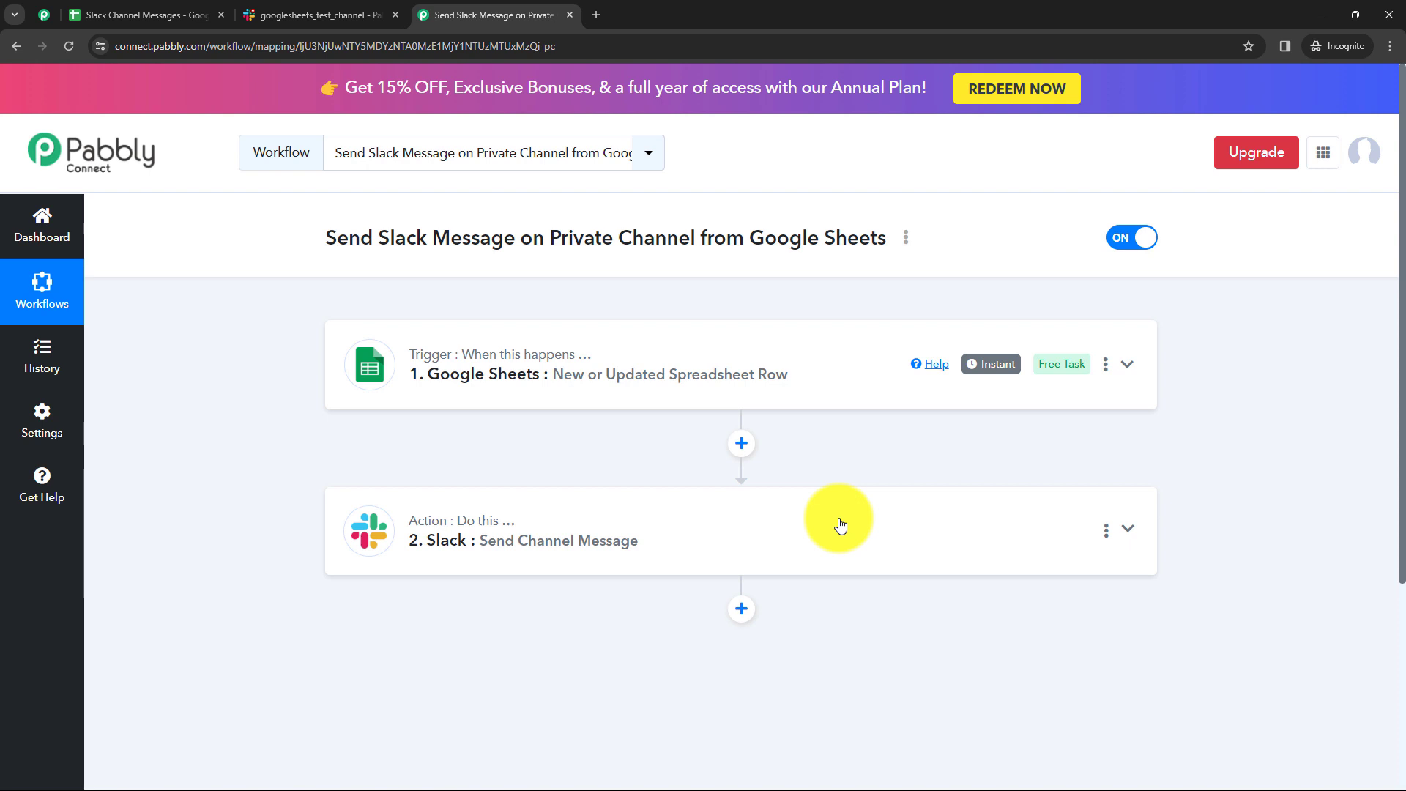
Enter 2 in A3 and Fintech in B3 of the Slack Channel Messages spreadsheet.
{"action": "left_click", "coordinate": [160, 16]}
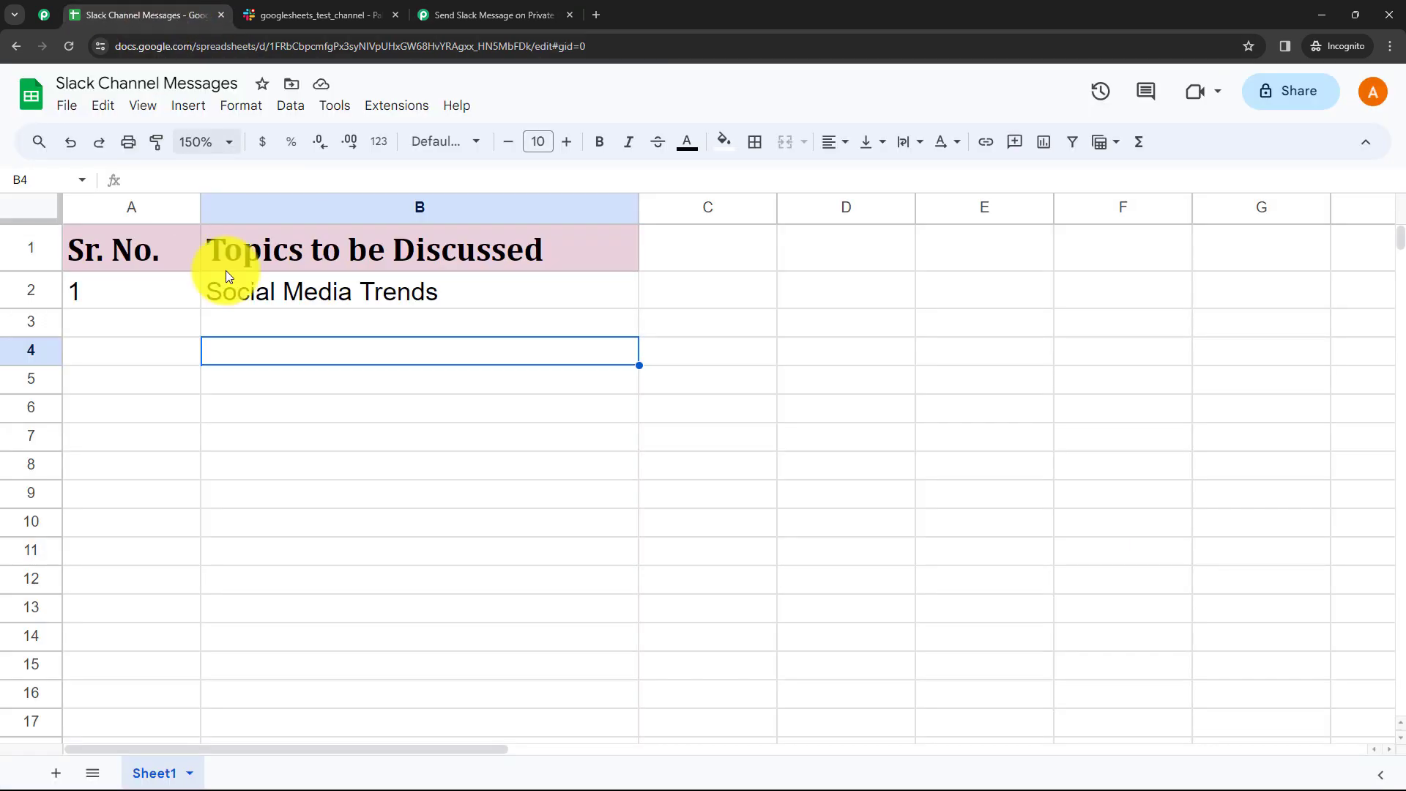
{"action": "key", "text": "Up"}
{"action": "key", "text": "Left"}
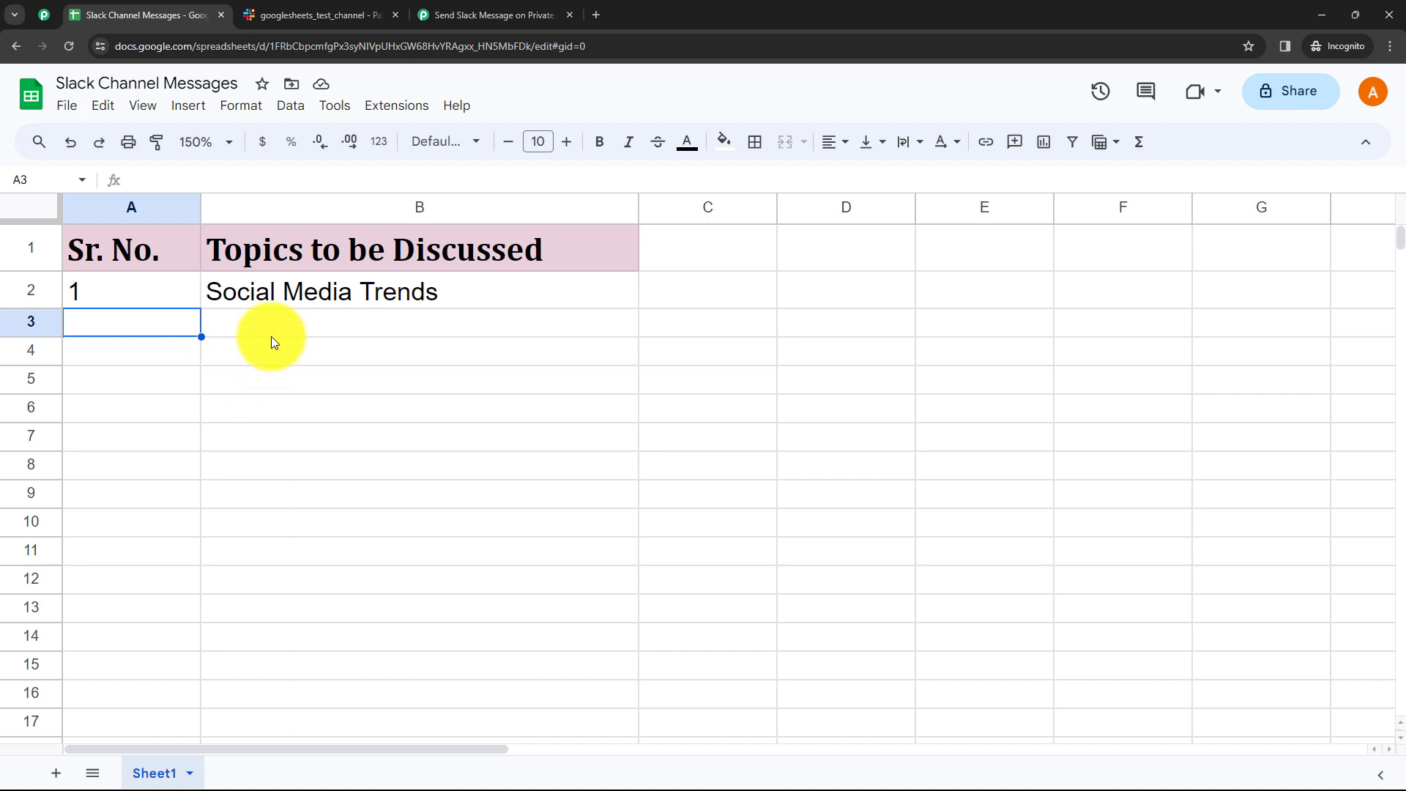
{"action": "left_click", "coordinate": [396, 106]}
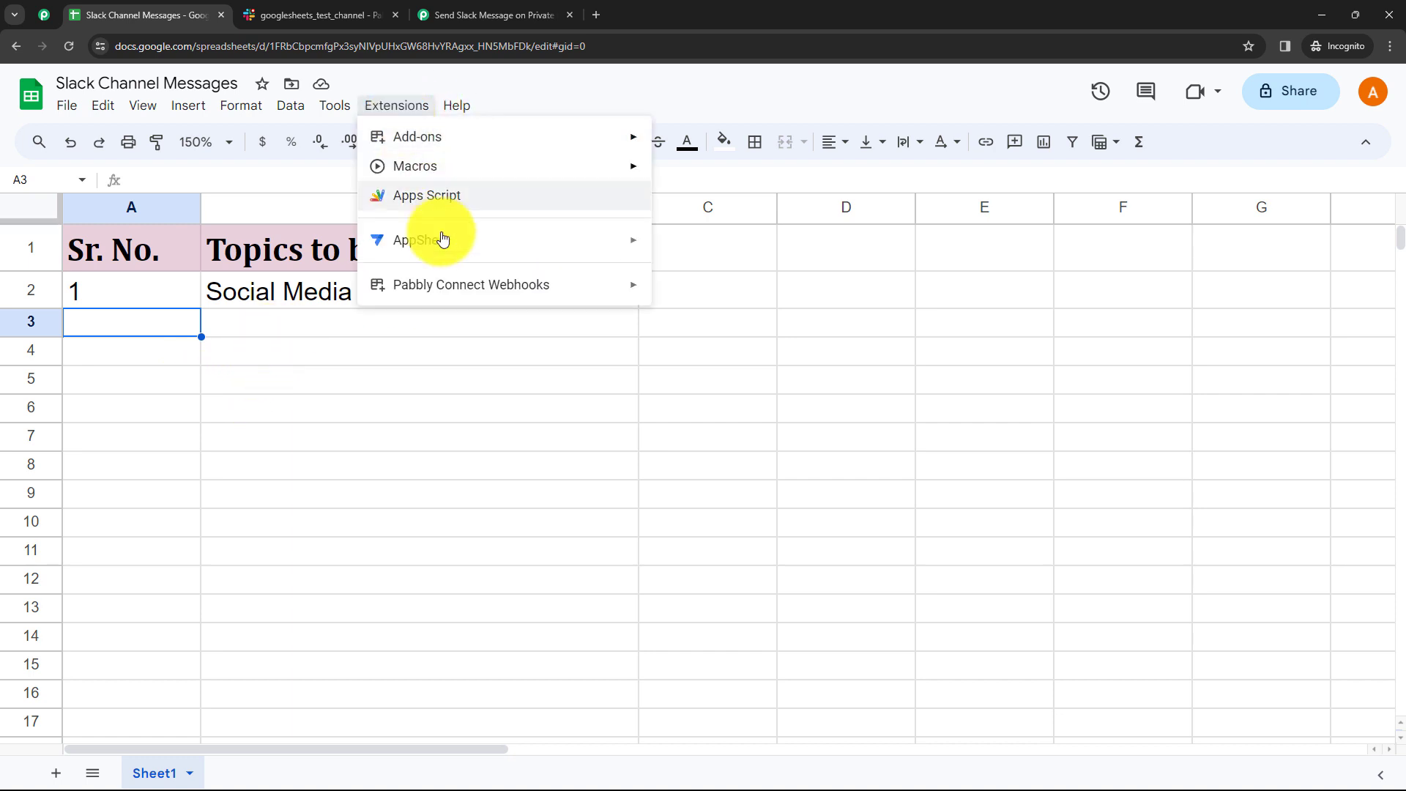
{"action": "left_click", "coordinate": [550, 363]}
{"action": "left_click", "coordinate": [135, 326]}
{"action": "type", "text": "2"}
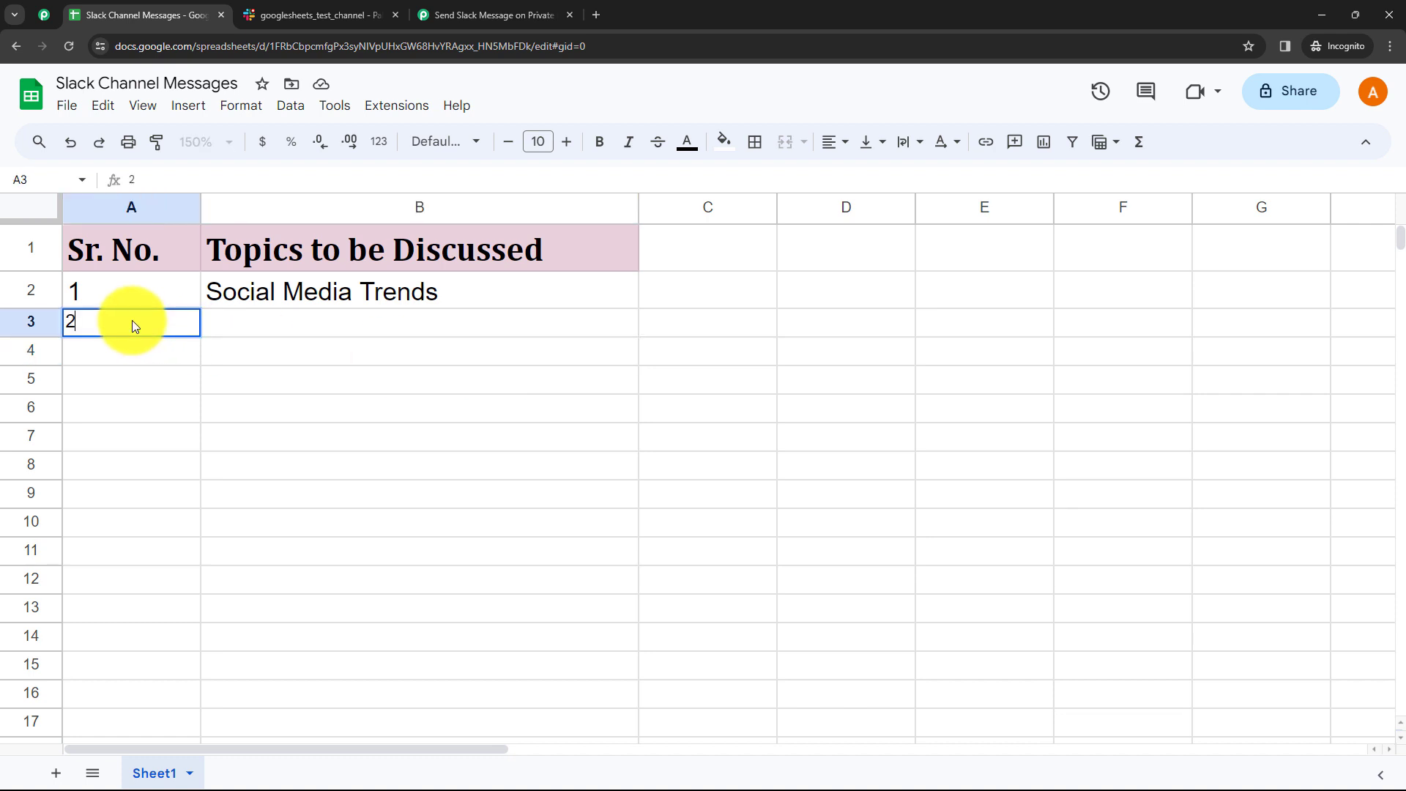
{"action": "left_click", "coordinate": [261, 324]}
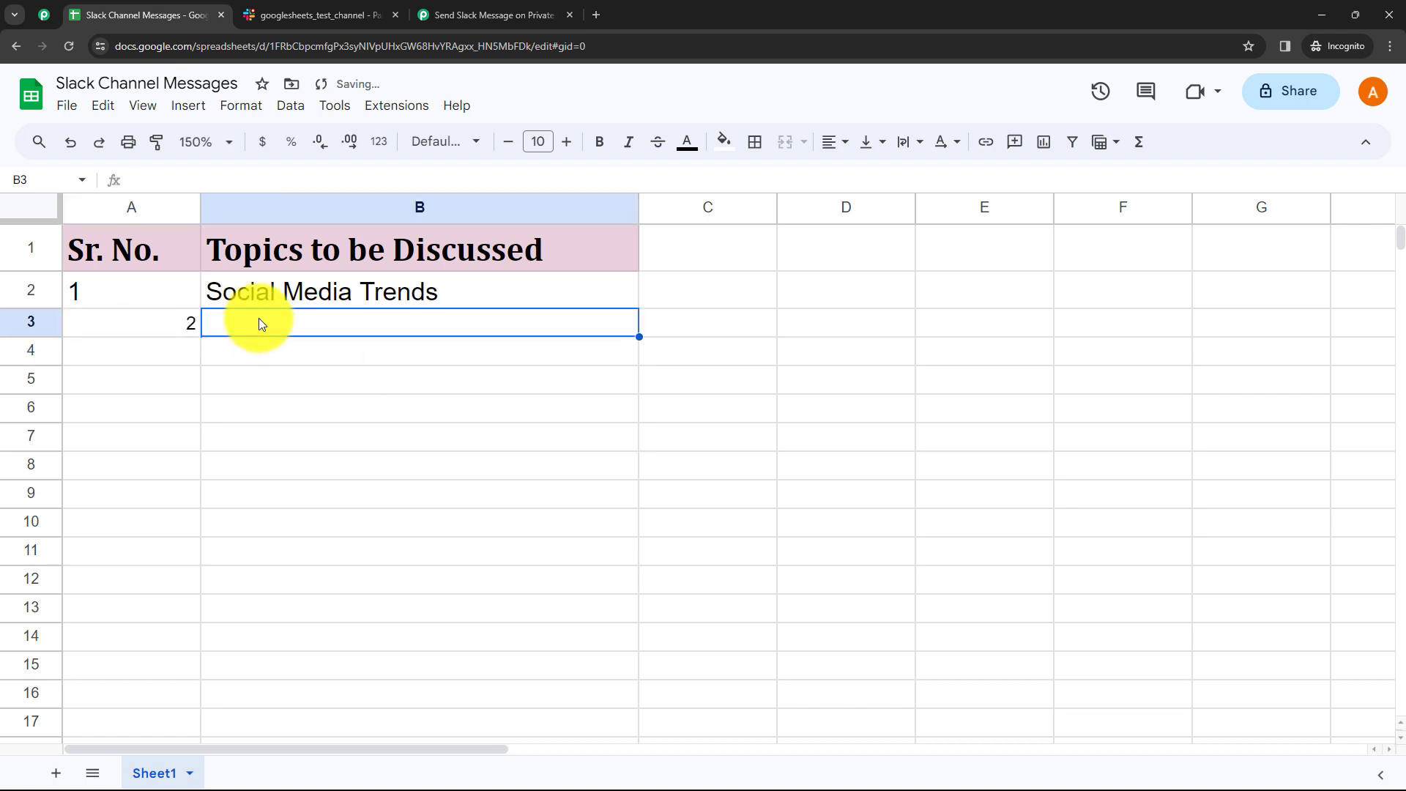
{"action": "type", "text": "fIN"}
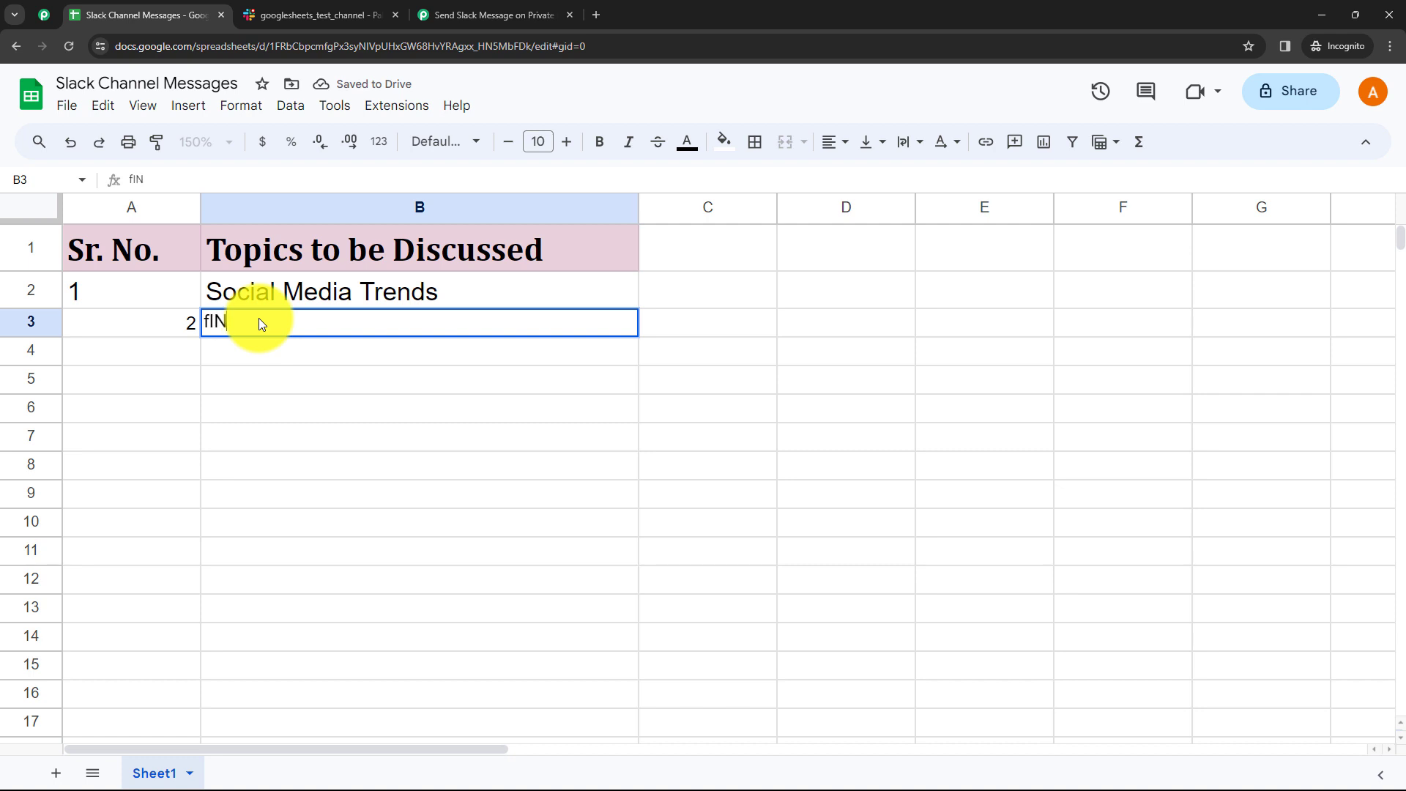
{"action": "type", "text": "TECH"}
Left-align row 3 and increase its font size twice to match row 2.
{"action": "left_click_drag", "start_coordinate": [262, 322], "coordinate": [132, 322]}
{"action": "left_click", "coordinate": [836, 141]}
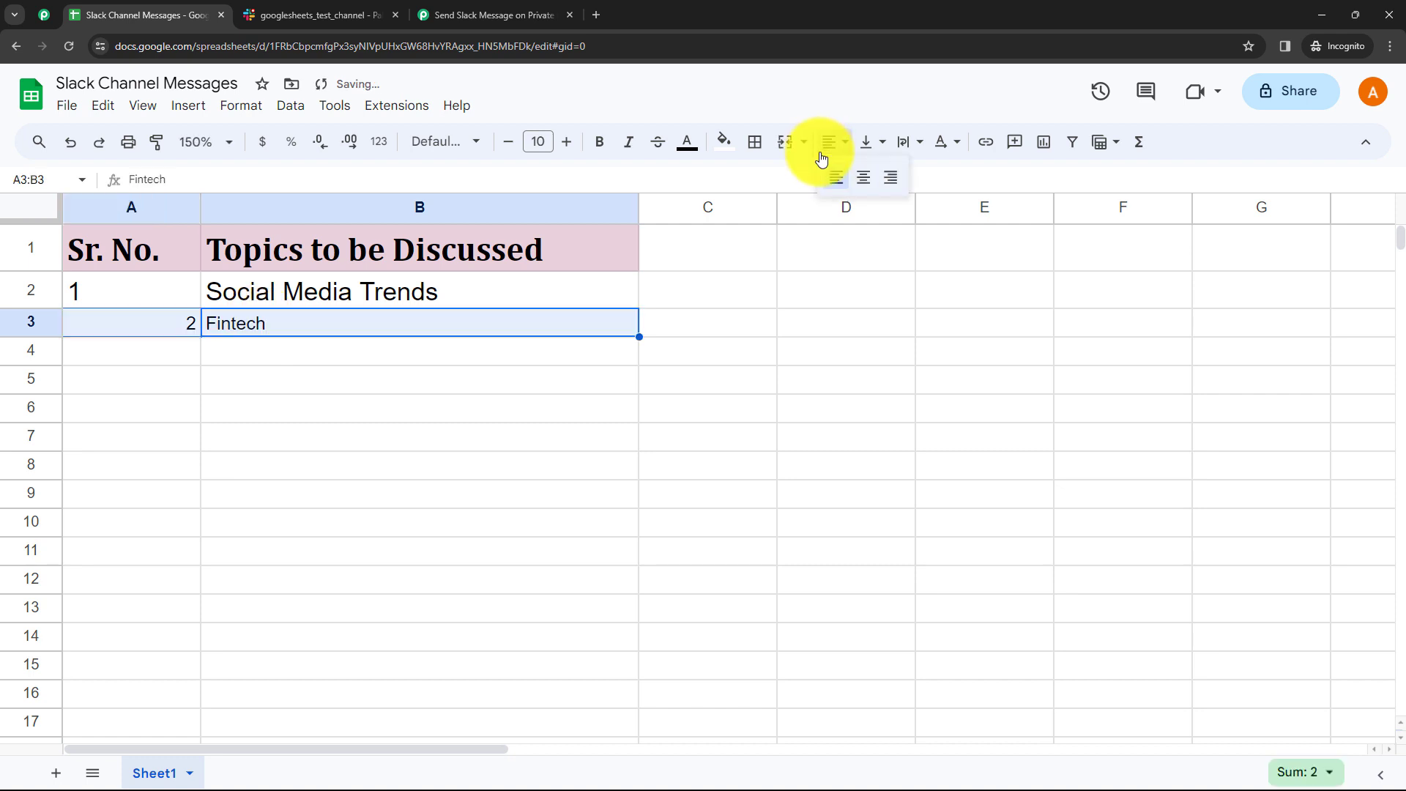
{"action": "left_click", "coordinate": [840, 180]}
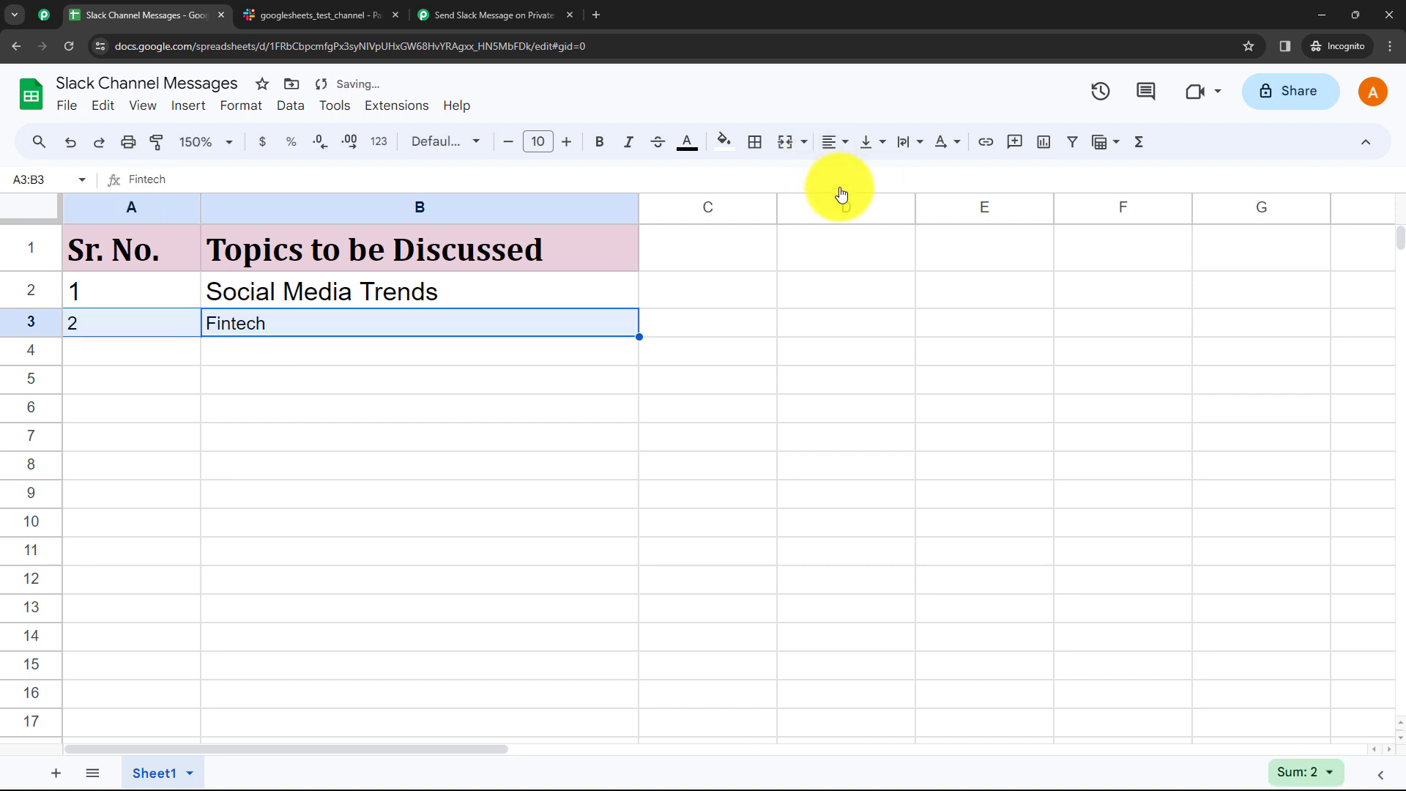
{"action": "left_click", "coordinate": [566, 141]}
{"action": "left_click", "coordinate": [566, 142]}
{"action": "left_click", "coordinate": [566, 141]}
{"action": "left_click", "coordinate": [447, 359]}
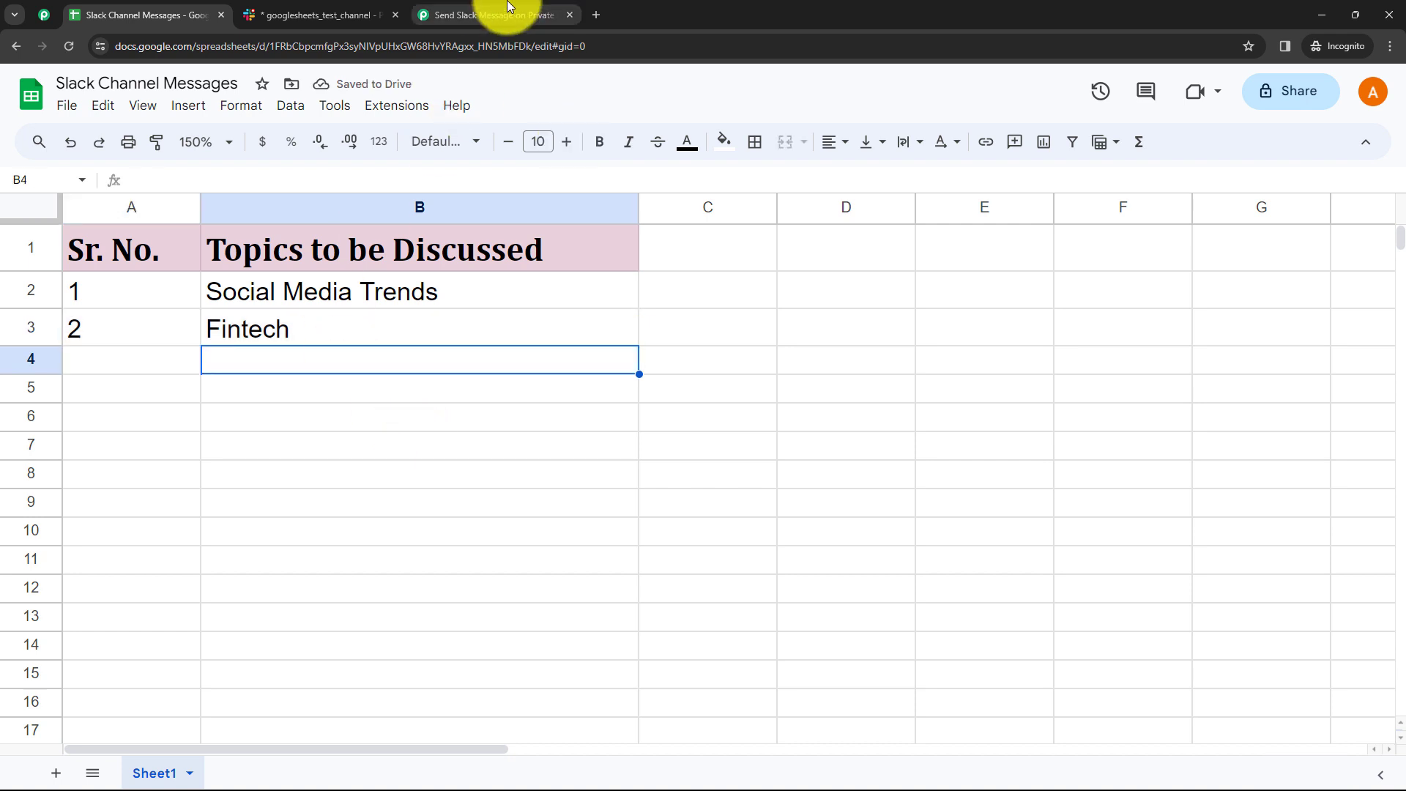
{"action": "left_click", "coordinate": [488, 13]}
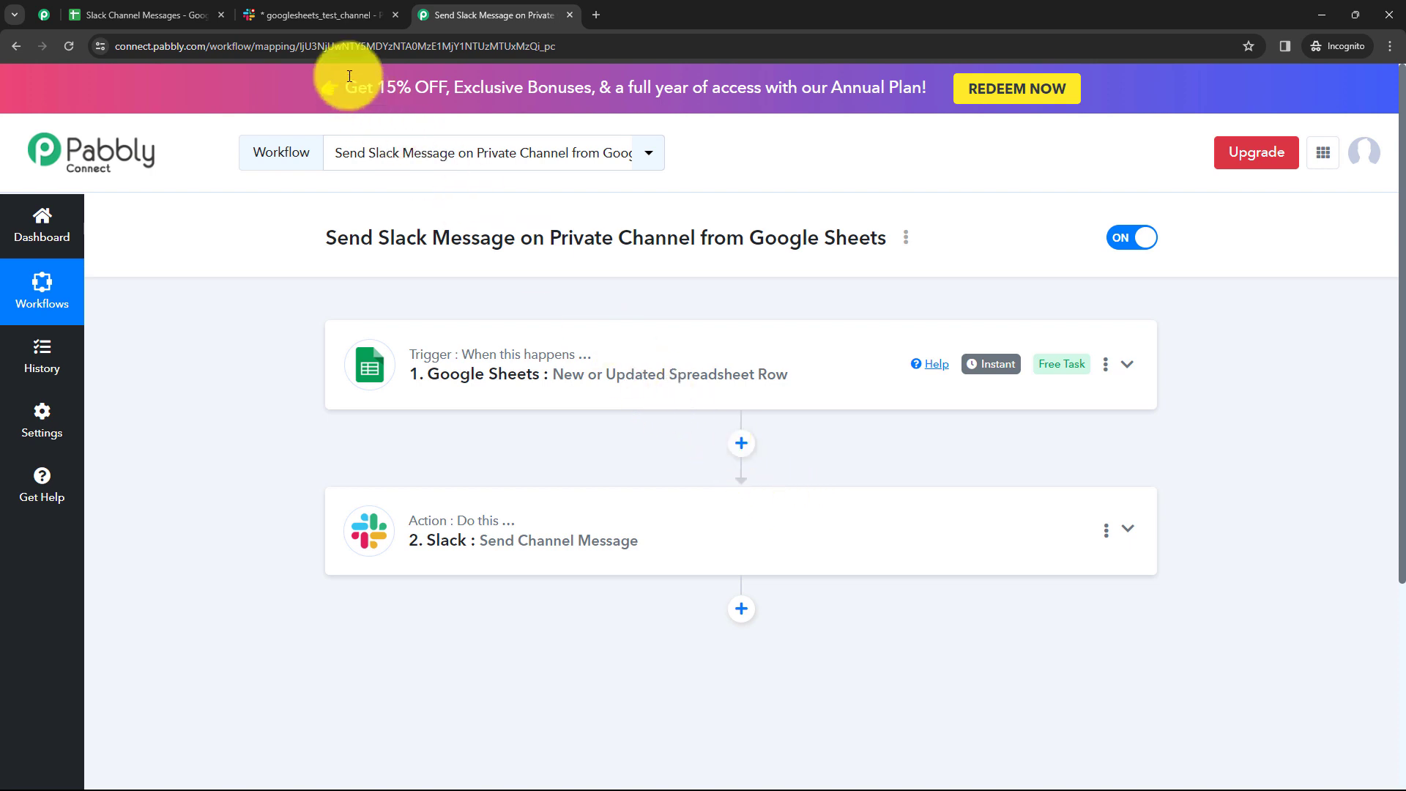
{"action": "left_click", "coordinate": [325, 17]}
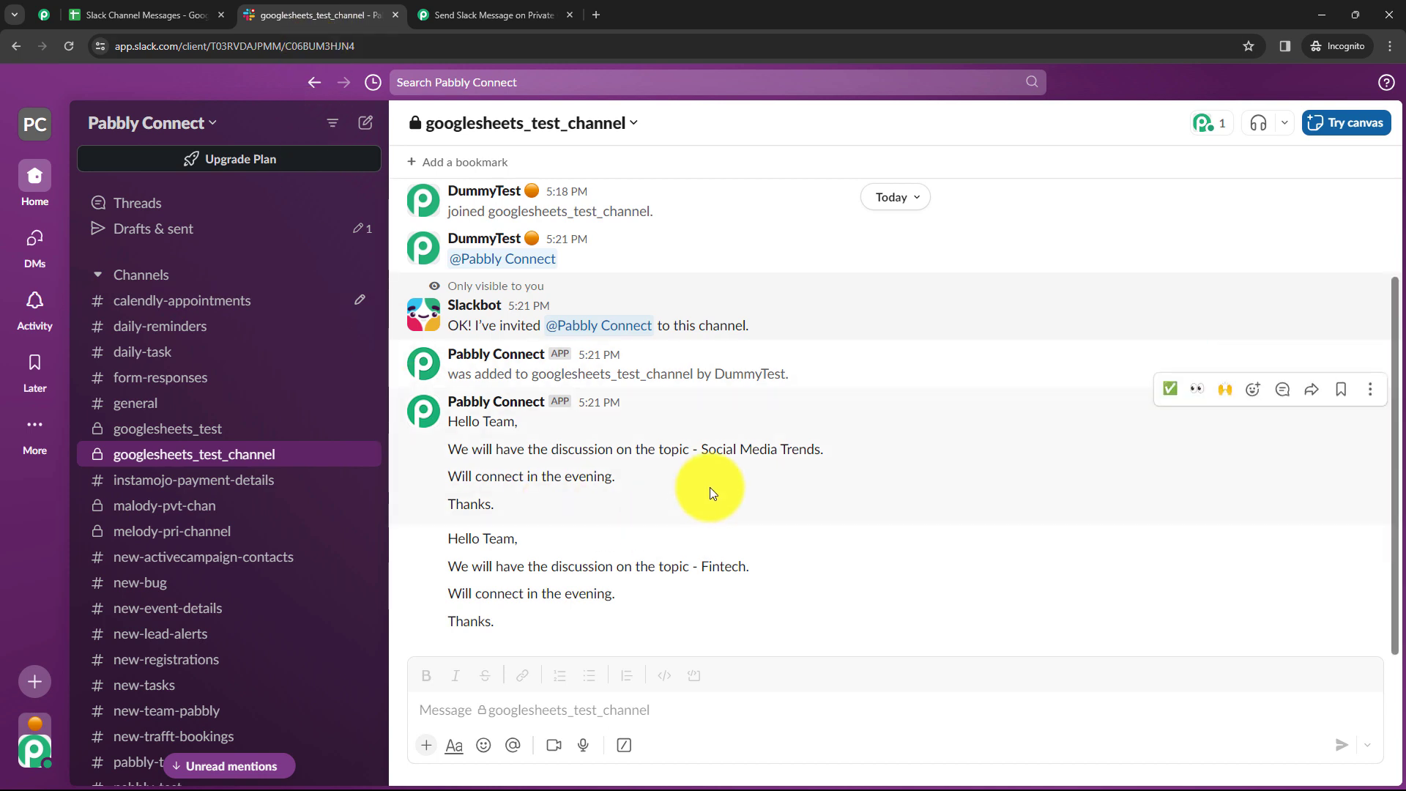
{"action": "mouse_move", "coordinate": [599, 580]}
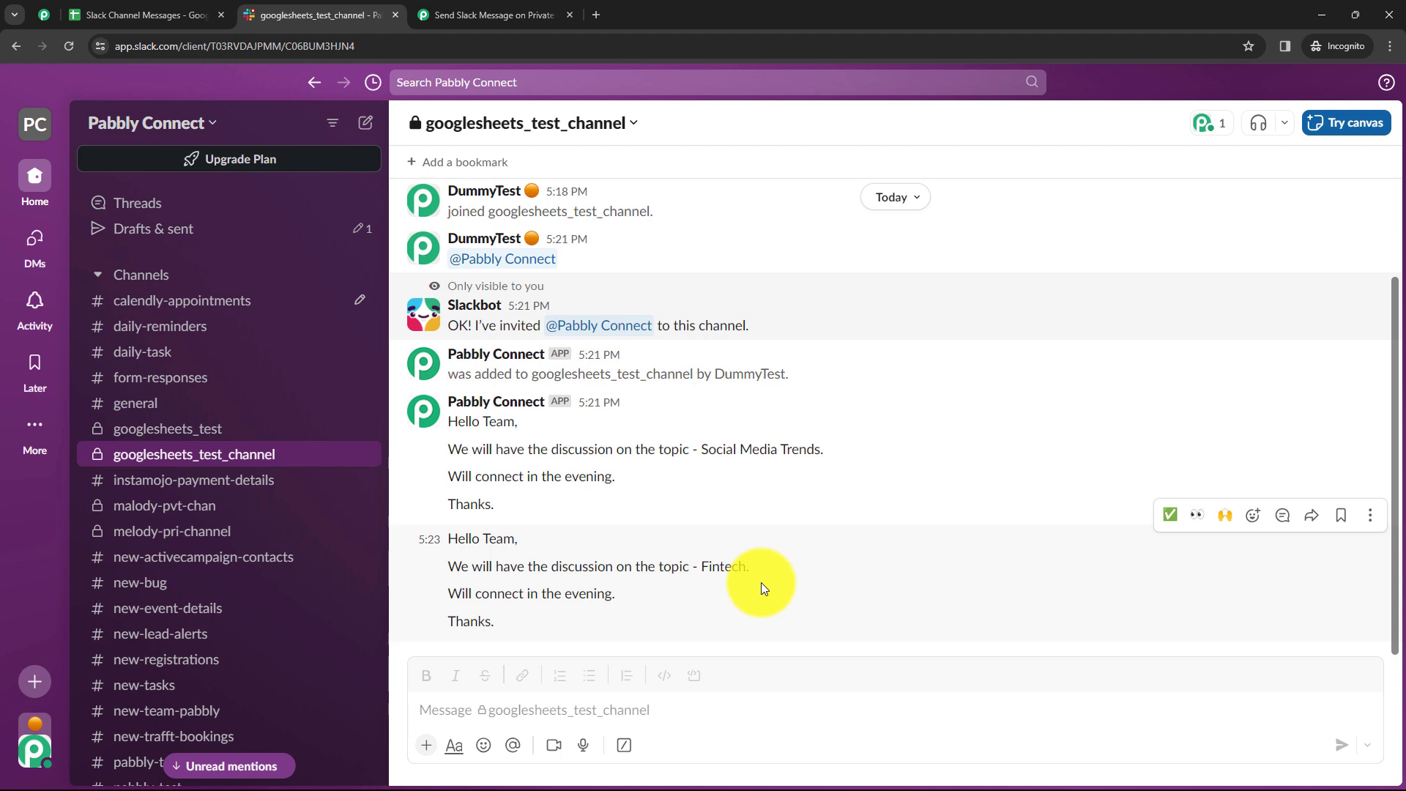
{"action": "left_click", "coordinate": [489, 16]}
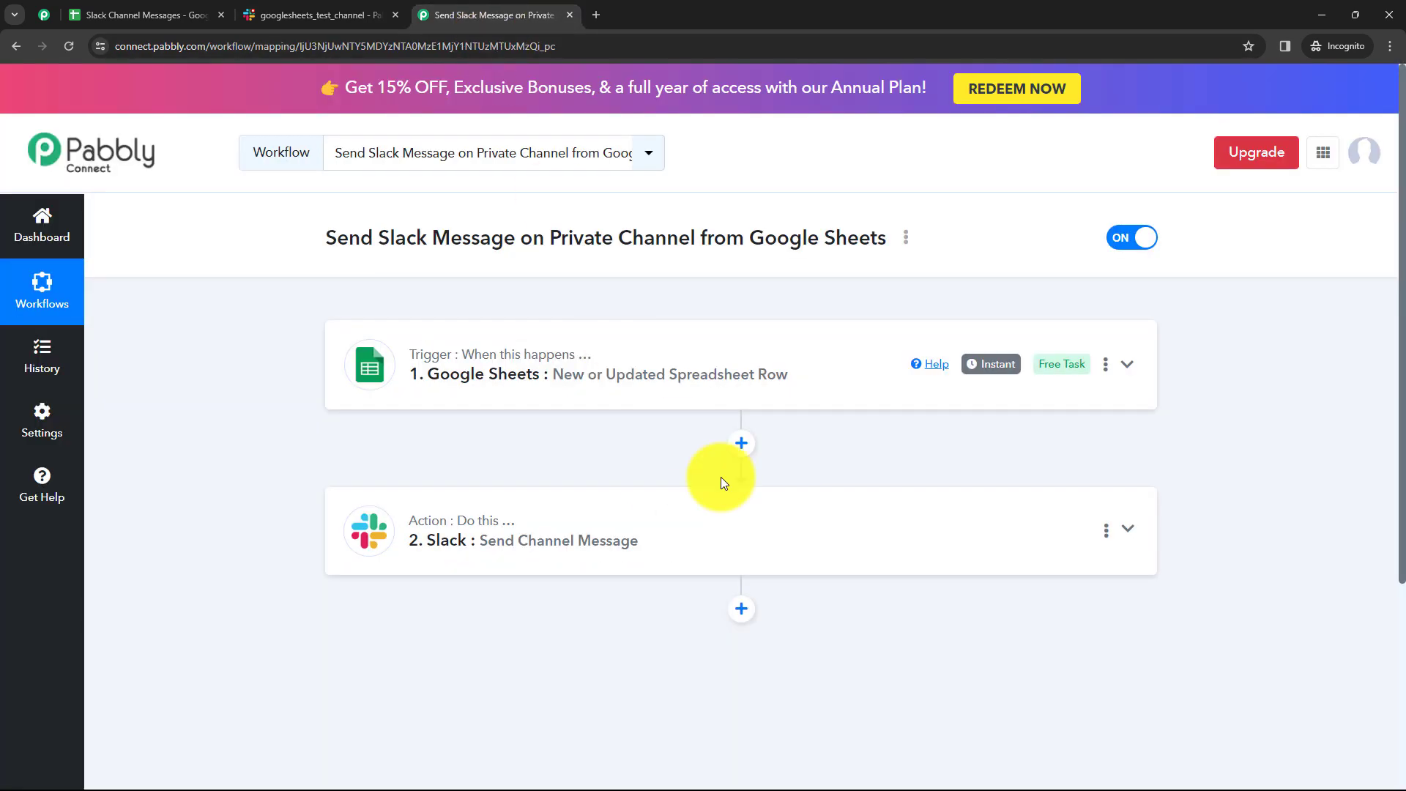
{"action": "left_click", "coordinate": [680, 550]}
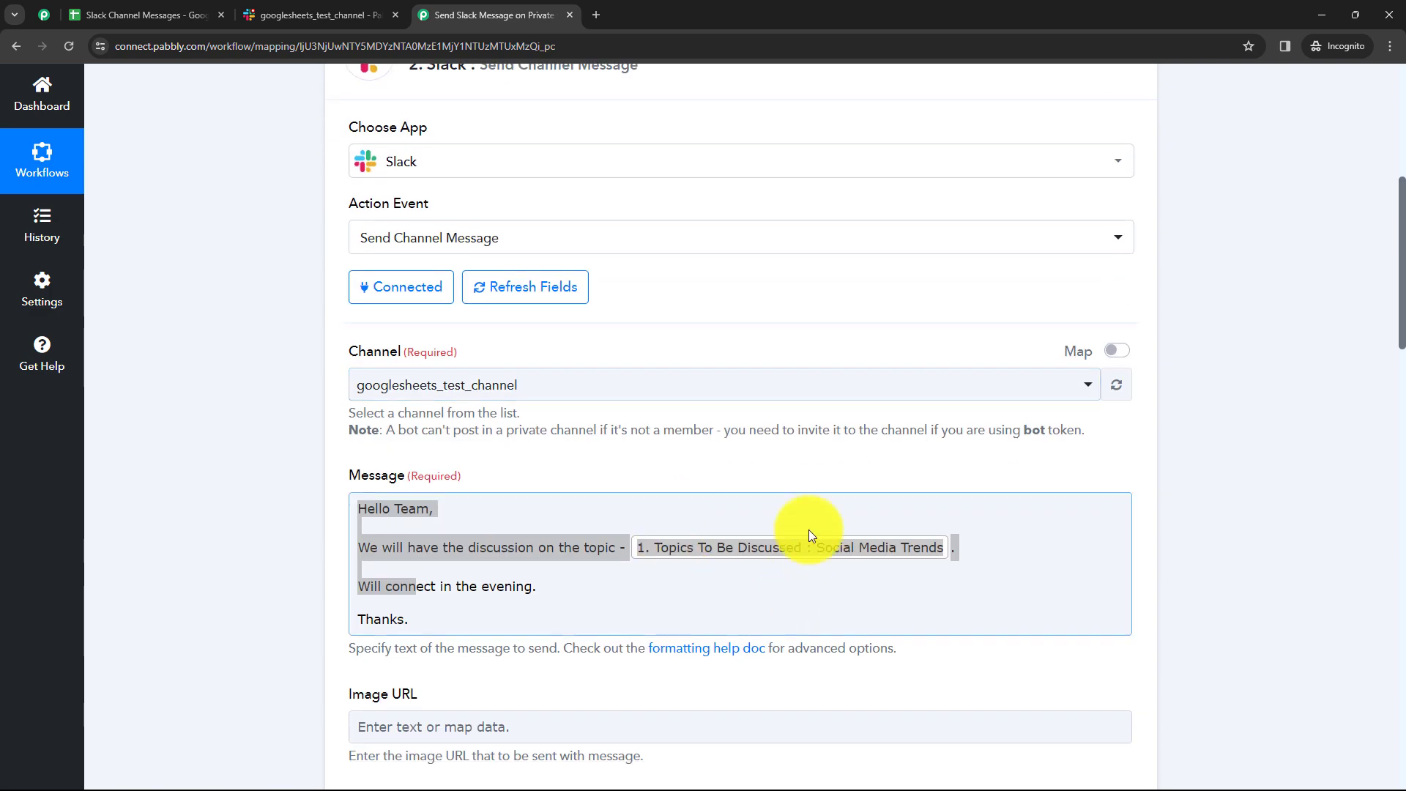
{"action": "left_click", "coordinate": [886, 576]}
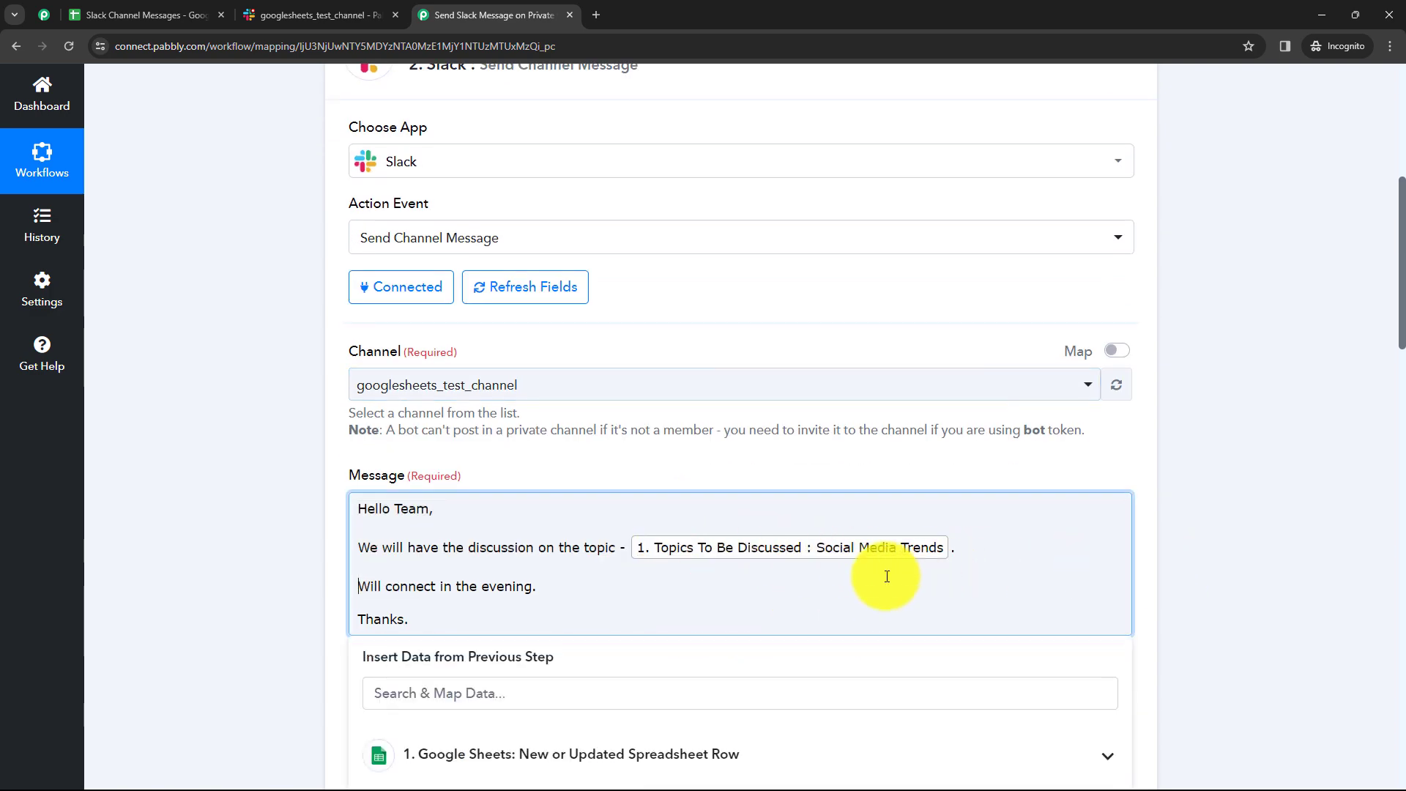
{"action": "scroll", "coordinate": [858, 455], "scroll_direction": "up", "scroll_amount": 3}
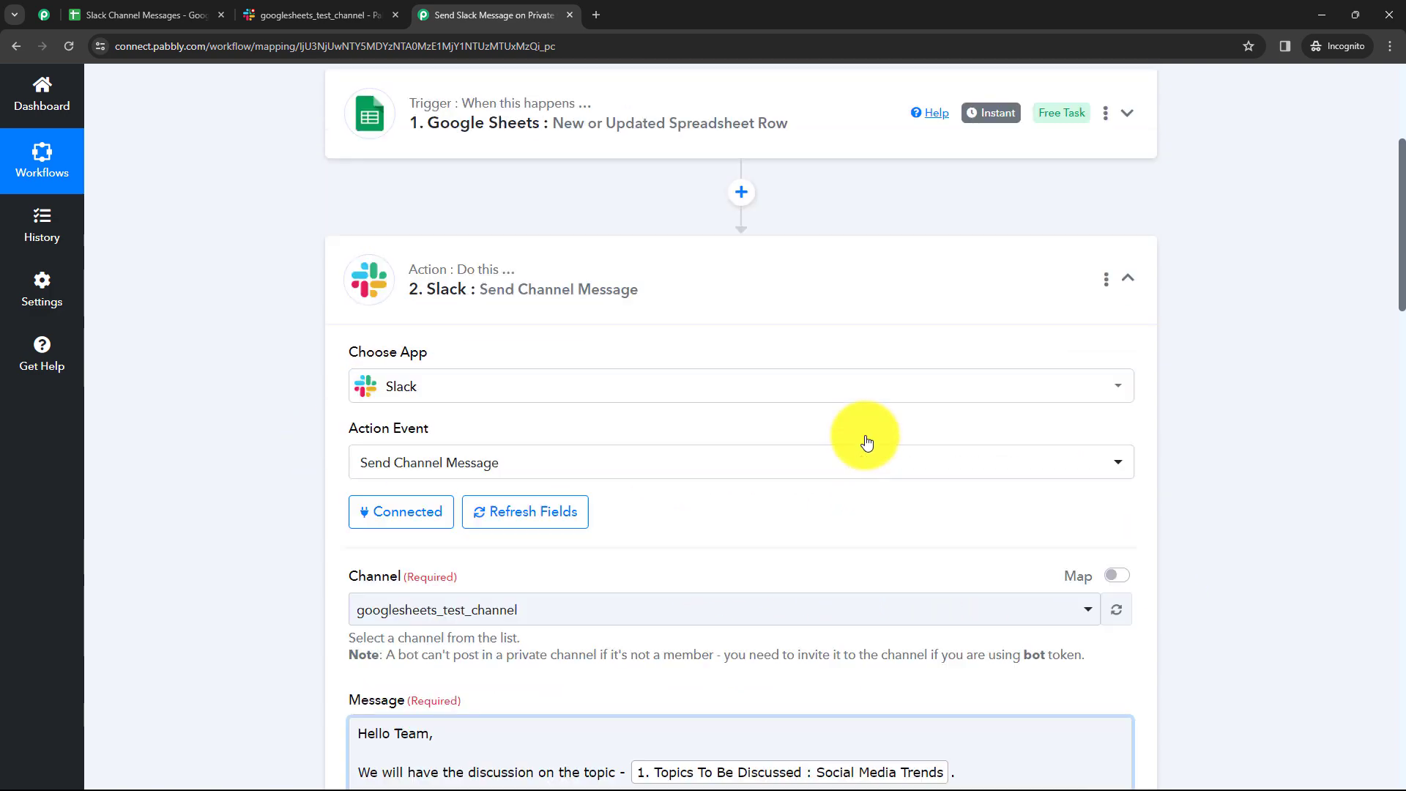
{"action": "scroll", "coordinate": [867, 441], "scroll_direction": "up", "scroll_amount": 3}
{"action": "left_click", "coordinate": [817, 440]}
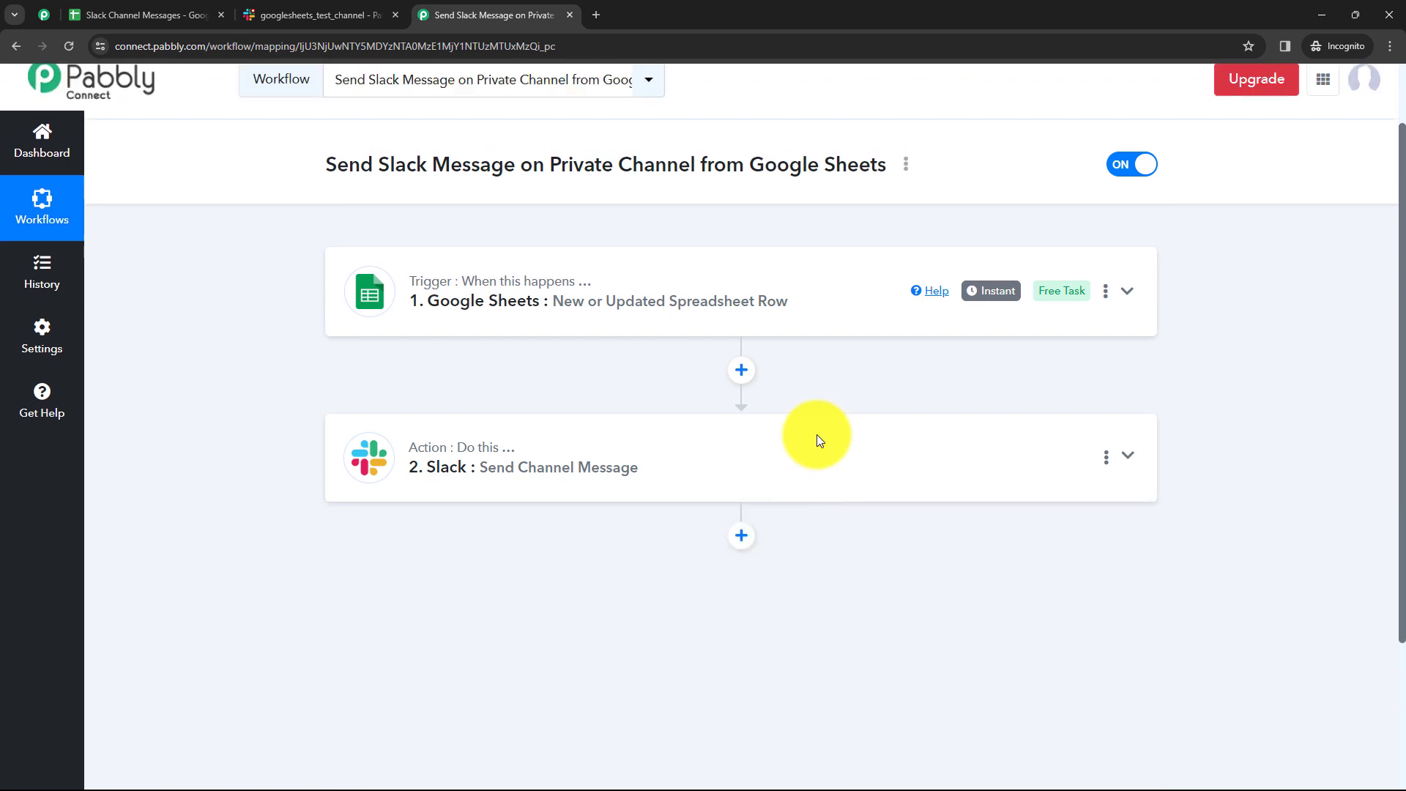
{"action": "scroll", "coordinate": [818, 439], "scroll_direction": "up", "scroll_amount": 1}
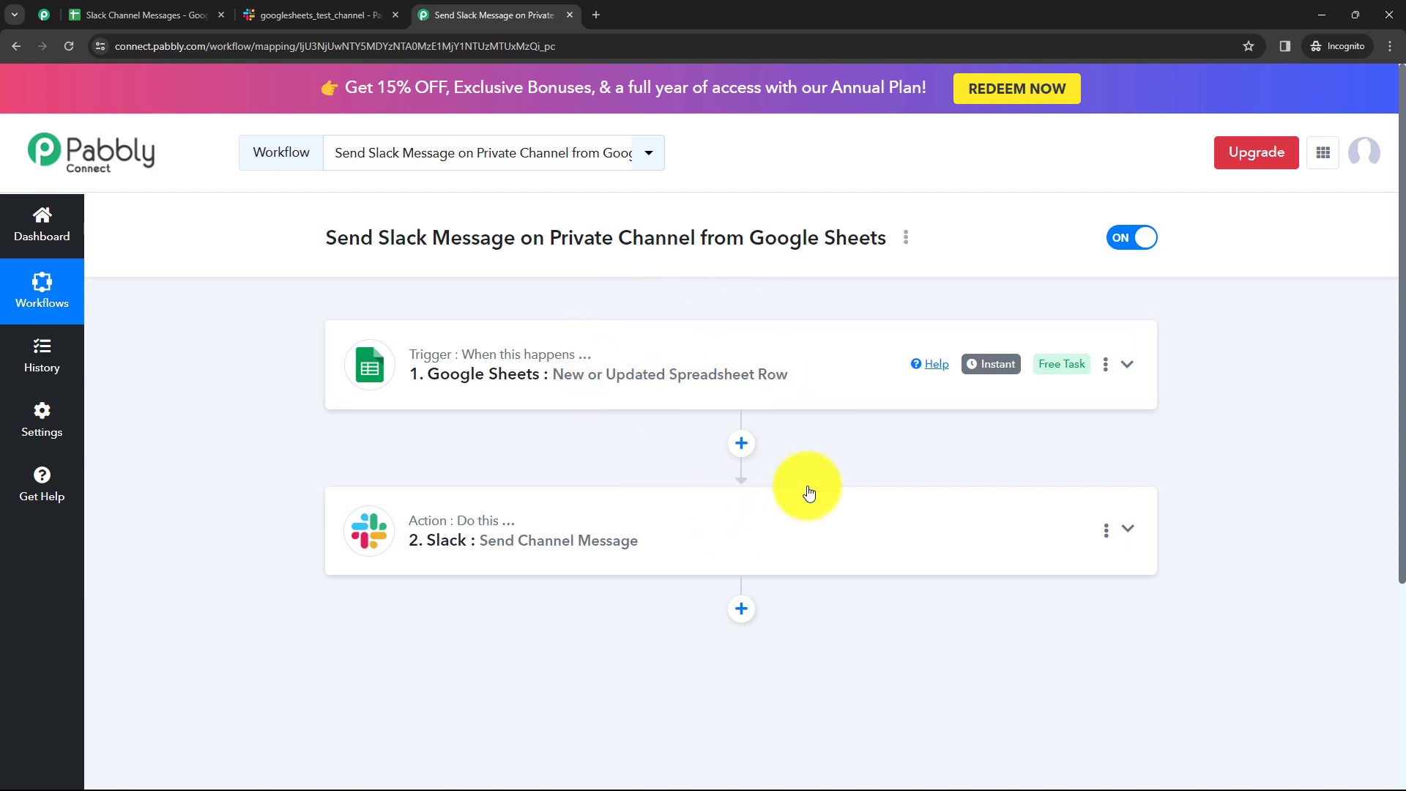
{"action": "left_click", "coordinate": [906, 237]}
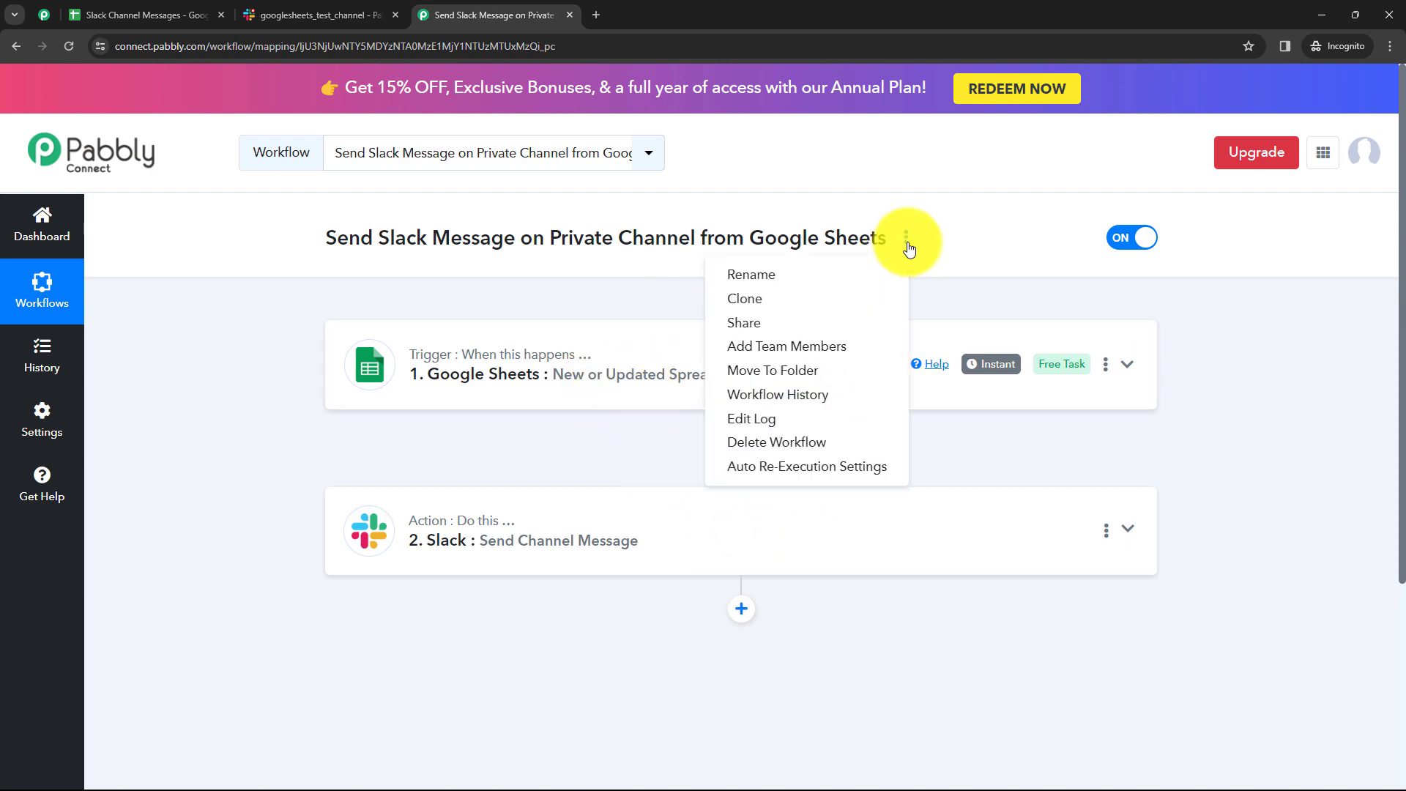
{"action": "left_click", "coordinate": [803, 328]}
{"action": "left_click_drag", "start_coordinate": [487, 438], "coordinate": [902, 446]}
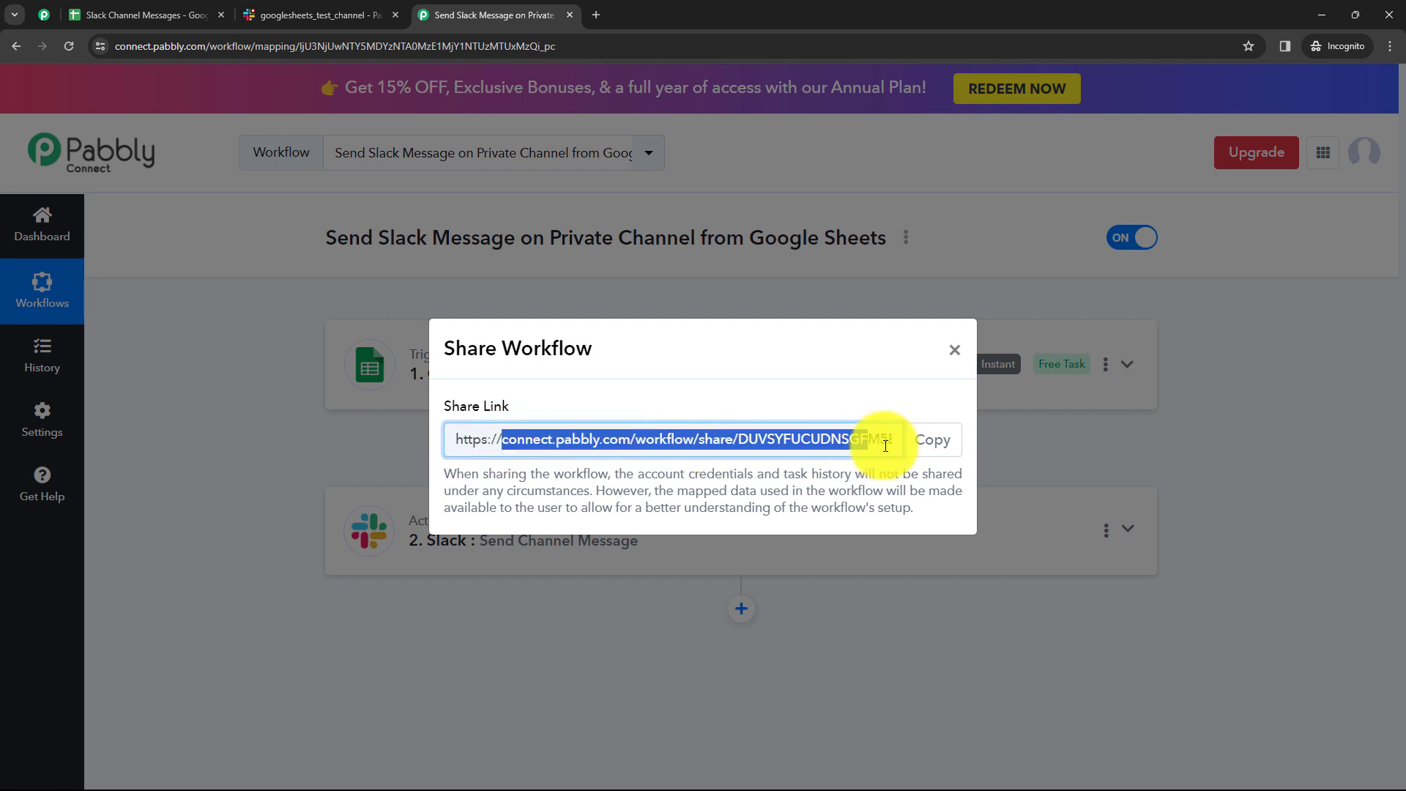
{"action": "left_click", "coordinate": [954, 349]}
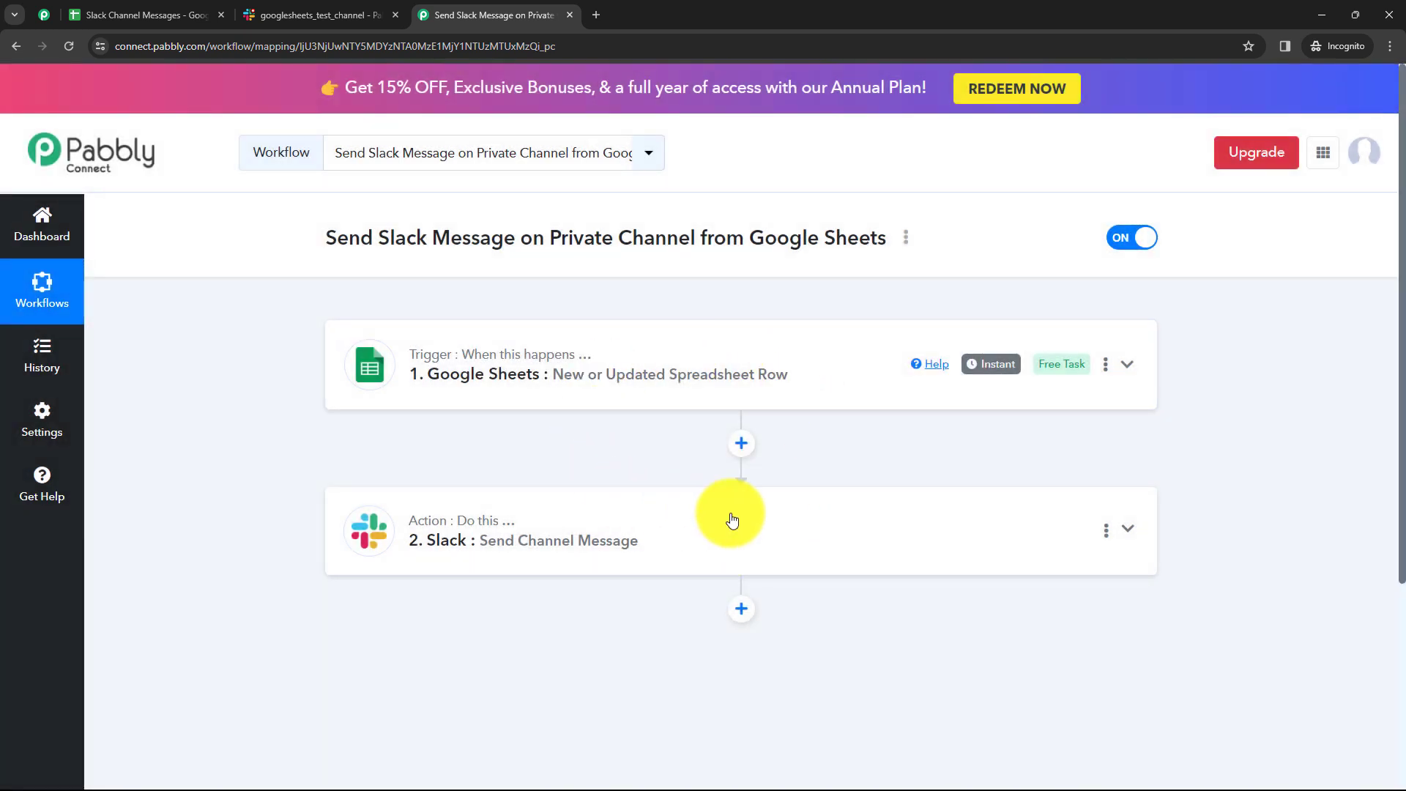